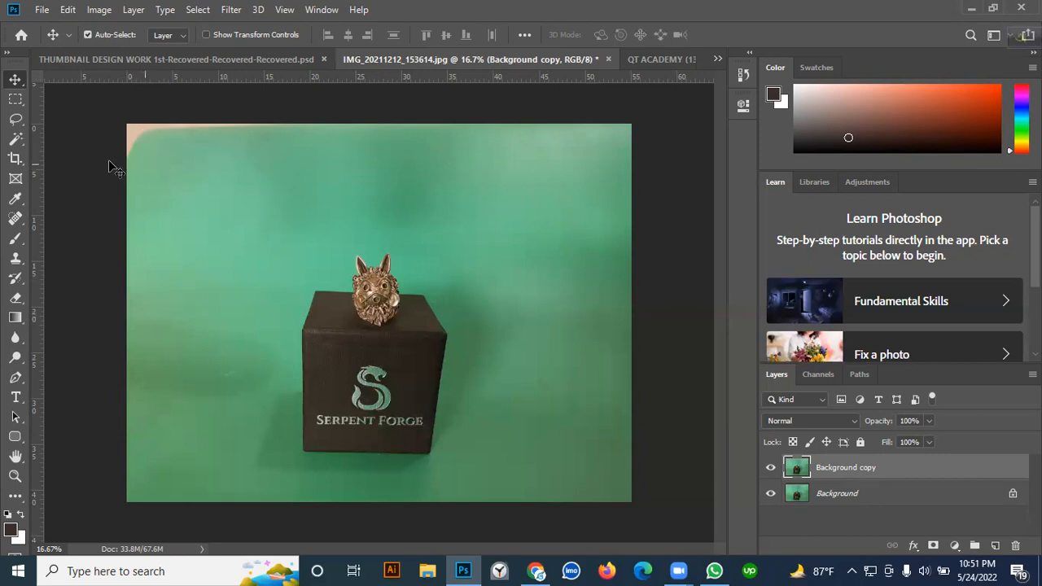
{"action": "left_click", "coordinate": [16, 99]}
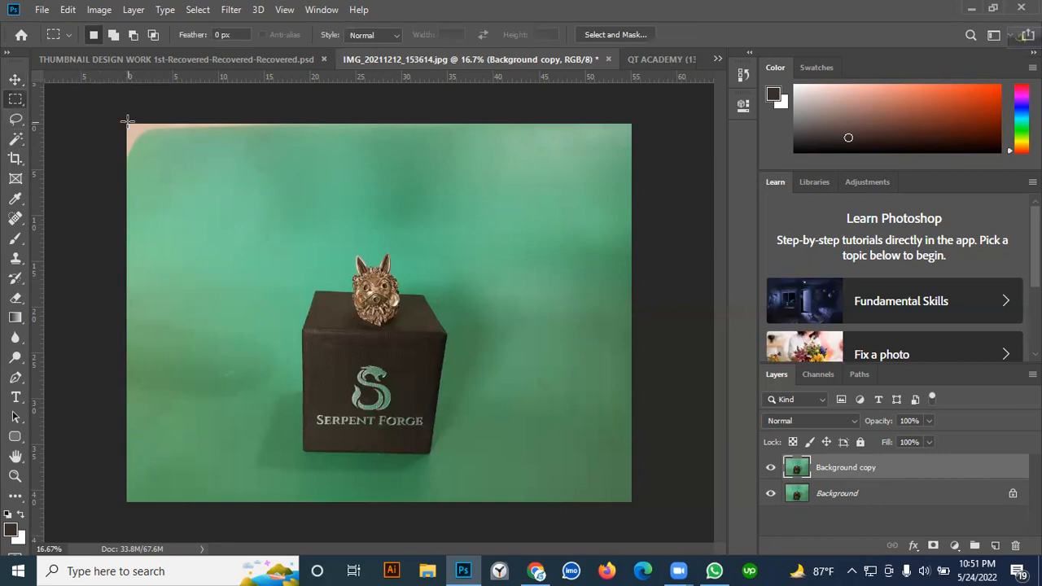
{"action": "left_click_drag", "start_coordinate": [127, 122], "coordinate": [326, 206]}
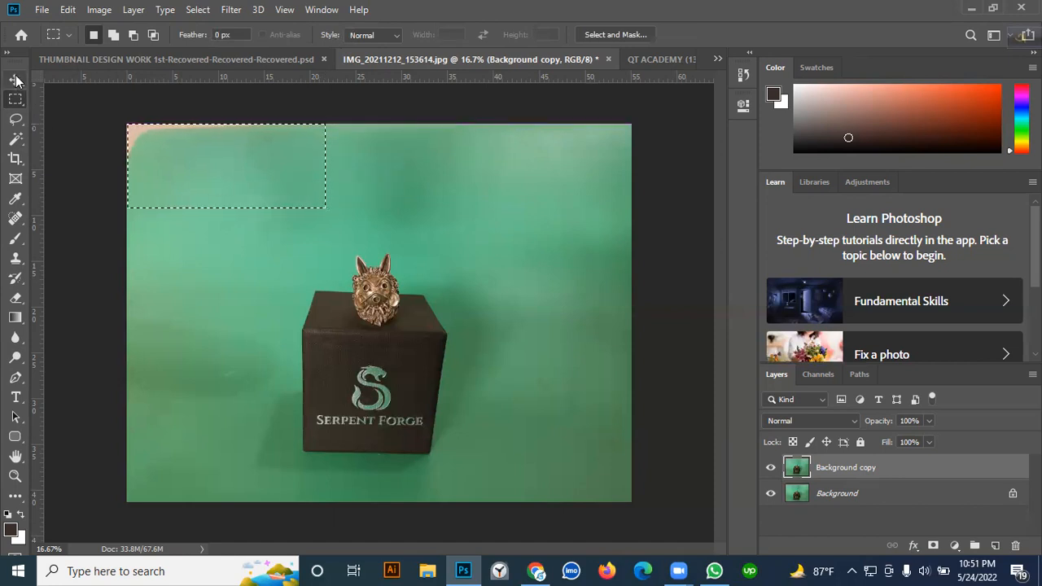
{"action": "key", "text": "v"}
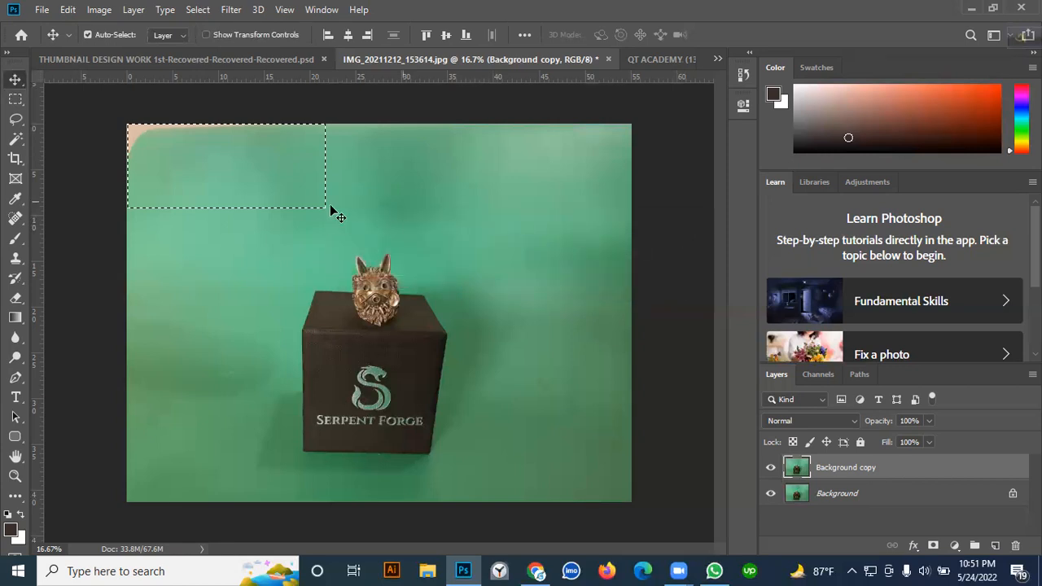
{"action": "key", "text": "ctrl+d"}
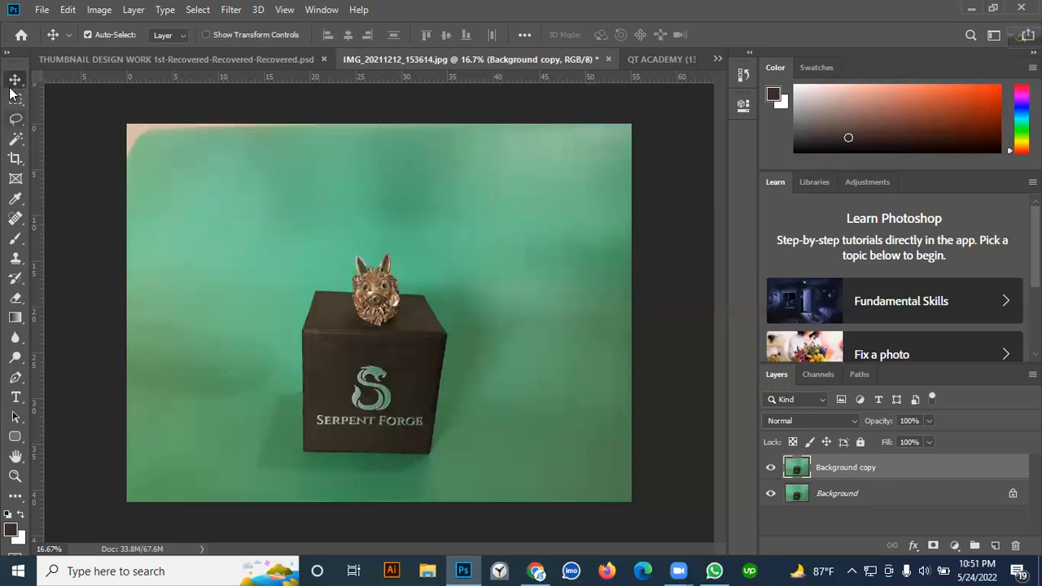
Clone green backdrop over the pinkish upper-left corner of the photo with the Clone Stamp at brush size 500
{"action": "left_click", "coordinate": [16, 259]}
{"action": "right_click", "coordinate": [16, 259]}
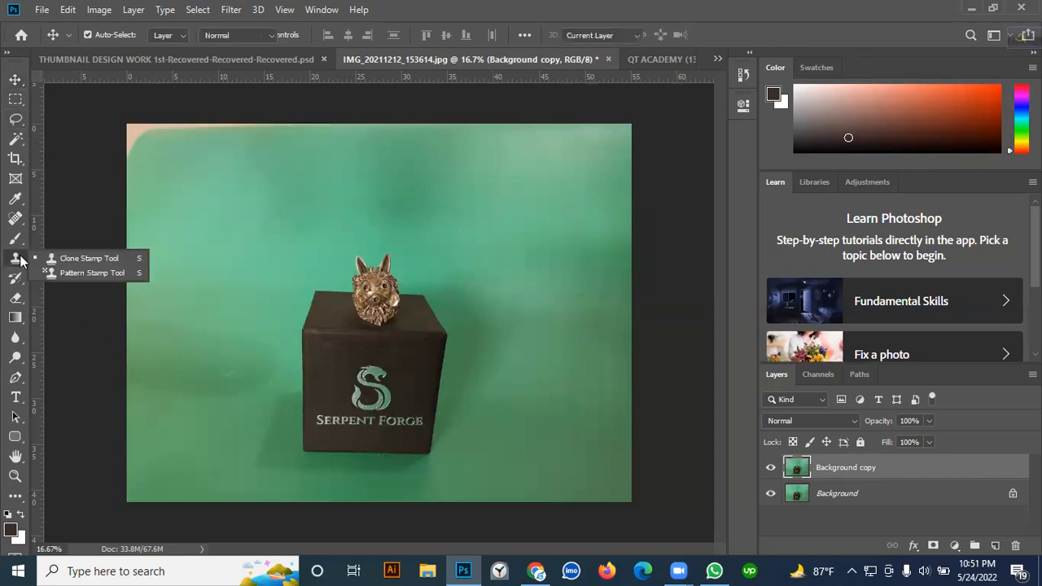
{"action": "left_click", "coordinate": [70, 259]}
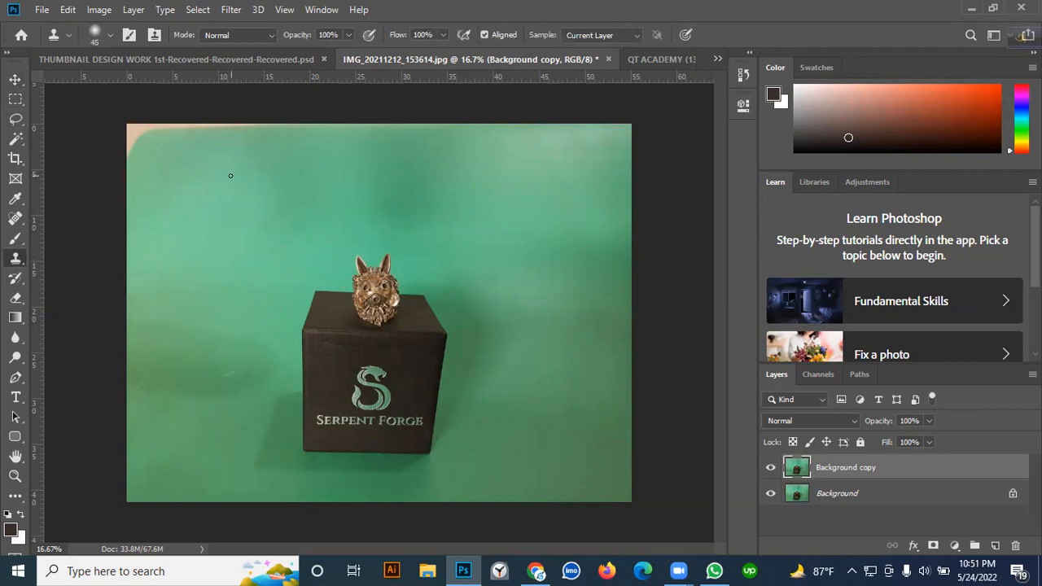
{"action": "key", "text": "bracketright"}
{"action": "key", "text": "bracketright"}
{"action": "key", "text": "bracketright"}
{"action": "key", "text": "bracketright"}
{"action": "key", "text": "bracketright"}
{"action": "key", "text": "bracketright"}
{"action": "key", "text": "bracketright"}
{"action": "key", "text": "bracketright"}
{"action": "key", "text": "bracketright"}
{"action": "key", "text": "ctrl+z"}
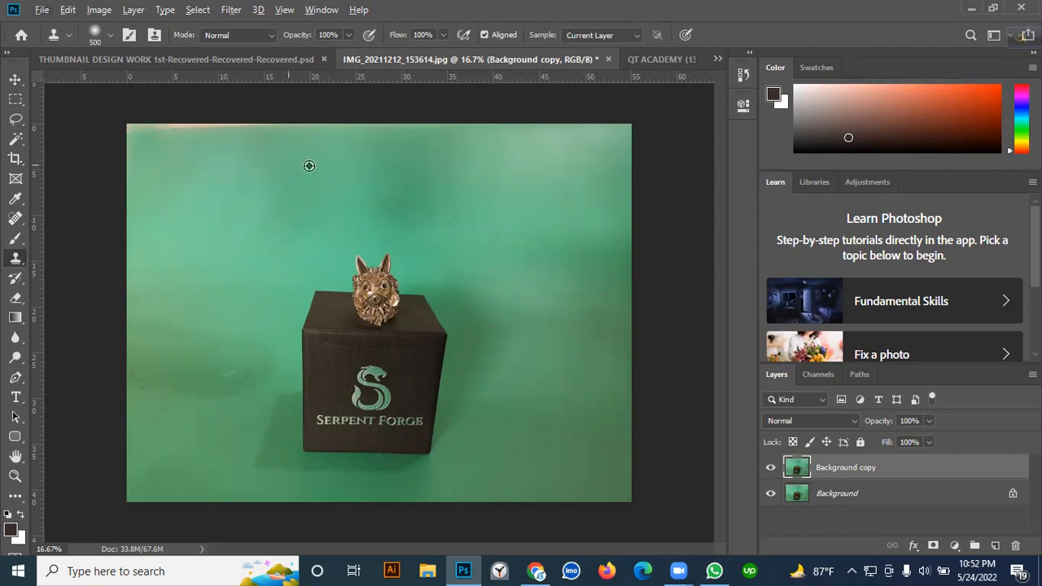
Try to cover the pink strip along the photo's upper edge by cloning backdrop sampled above the figurine
{"action": "left_click", "coordinate": [342, 168], "text": "alt"}
{"action": "left_click", "coordinate": [189, 130]}
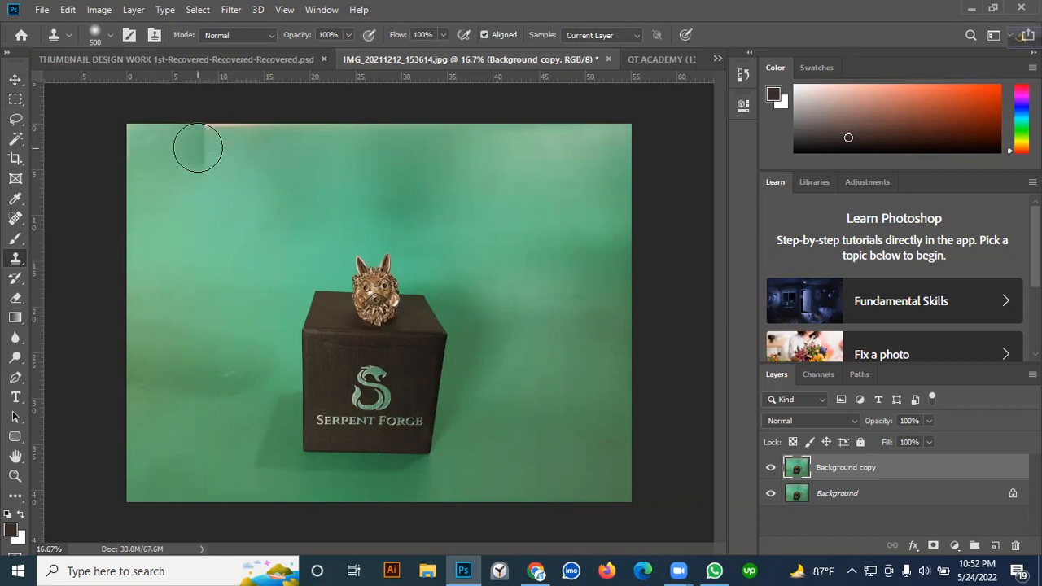
{"action": "key", "text": "ctrl+z"}
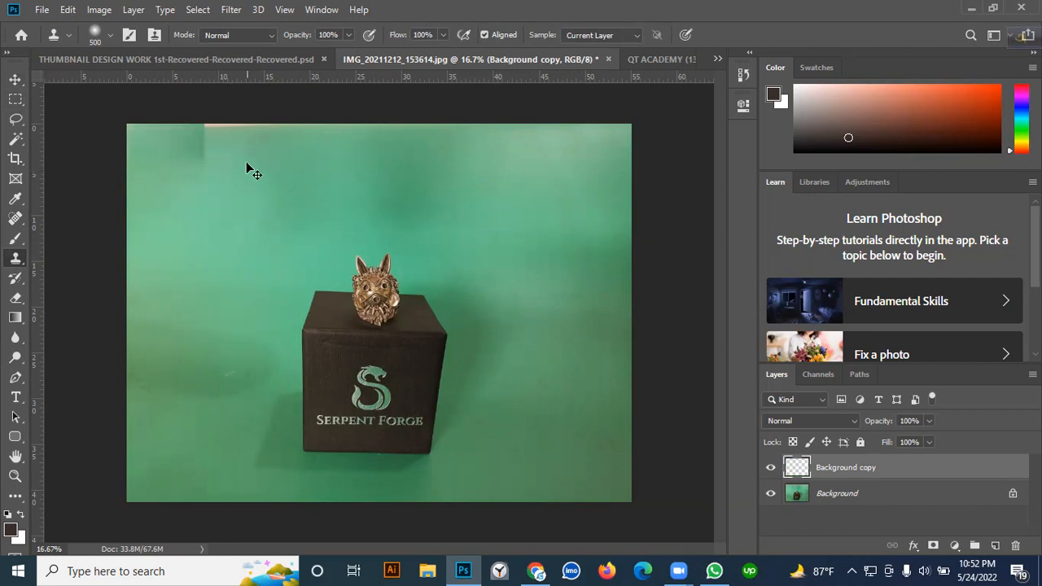
{"action": "key", "text": "ctrl+z"}
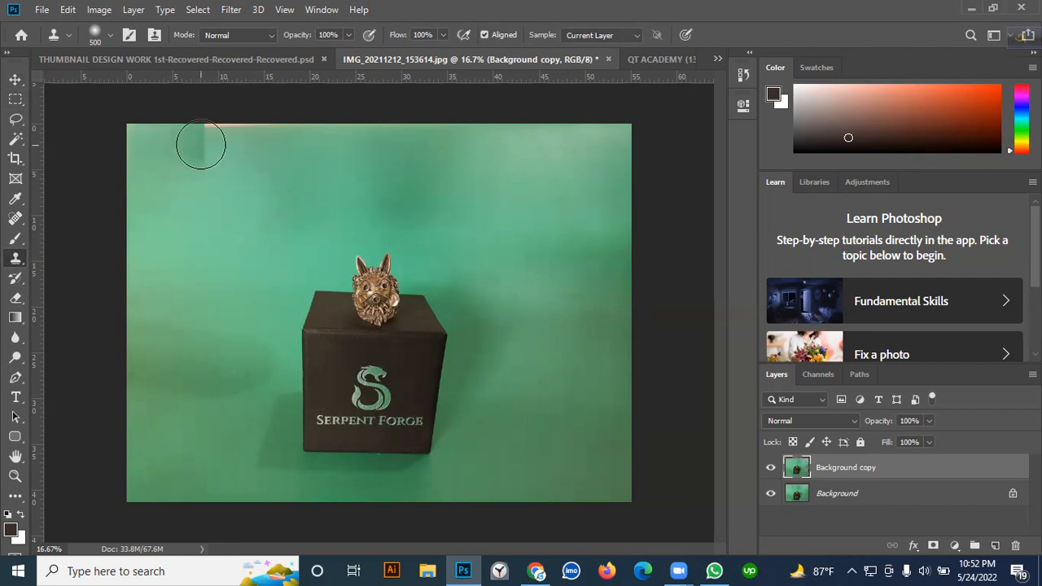
{"action": "key", "text": "ctrl+z"}
{"action": "key", "text": "ctrl+z"}
{"action": "key", "text": "ctrl+z"}
{"action": "key", "text": "ctrl+z"}
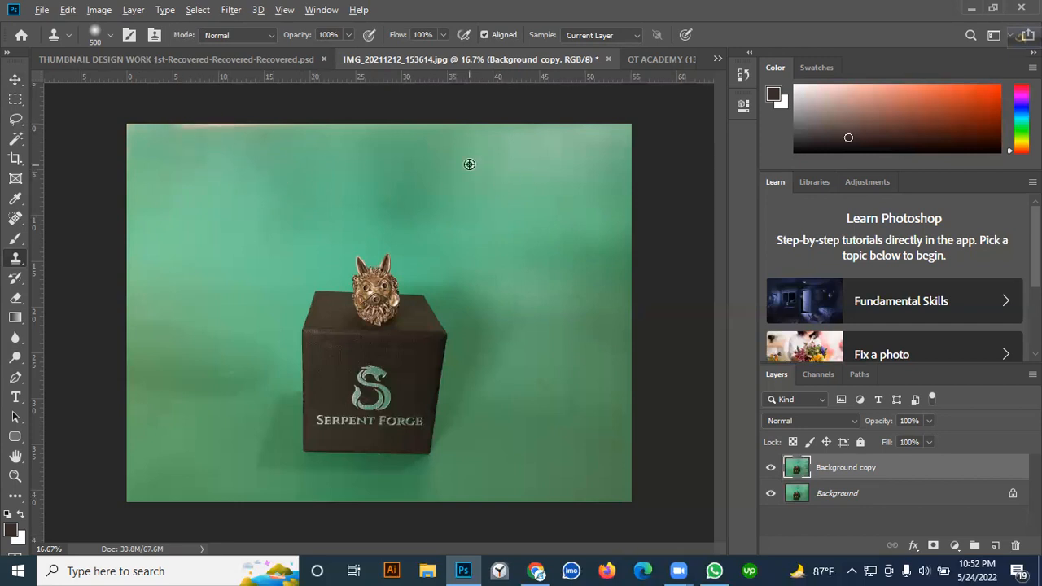
Clone backdrop sampled beside the figurine over the remaining upper-edge strip and compare the Background copy layer with the original
{"action": "left_click", "coordinate": [480, 234], "text": "alt"}
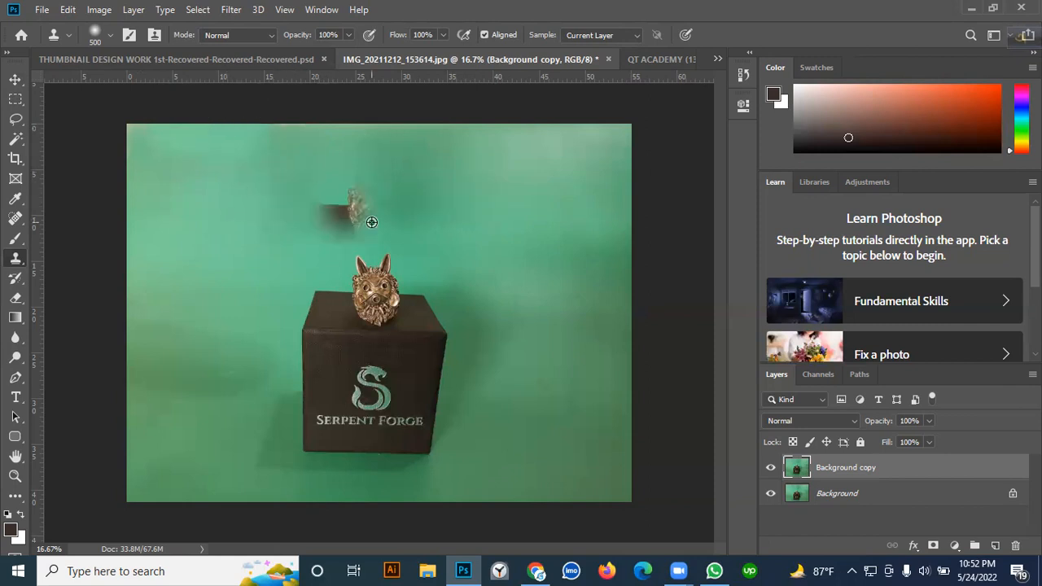
{"action": "scroll", "coordinate": [350, 198], "scroll_direction": "down", "scroll_amount": 2}
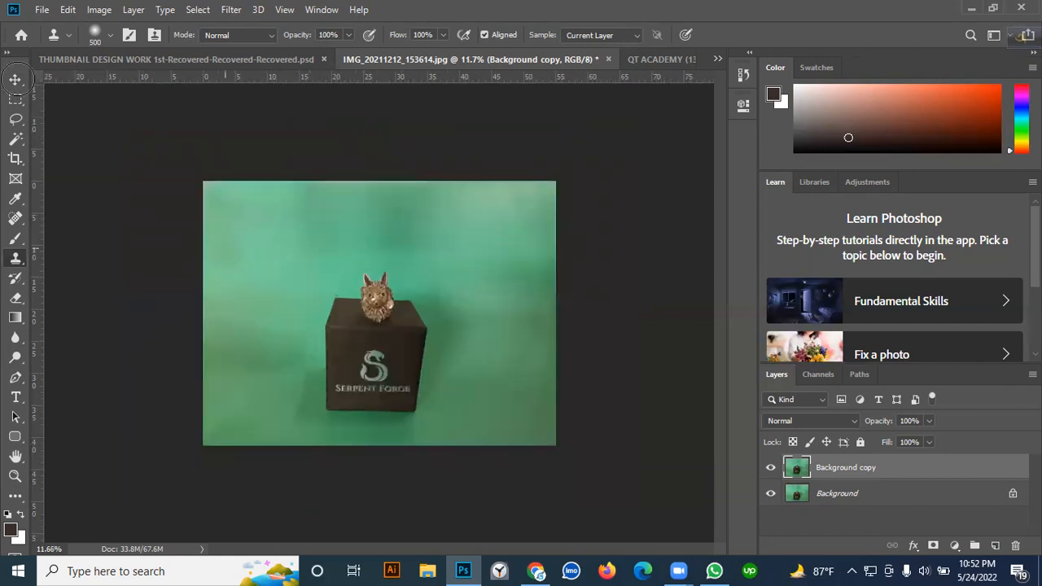
{"action": "left_click", "coordinate": [15, 79]}
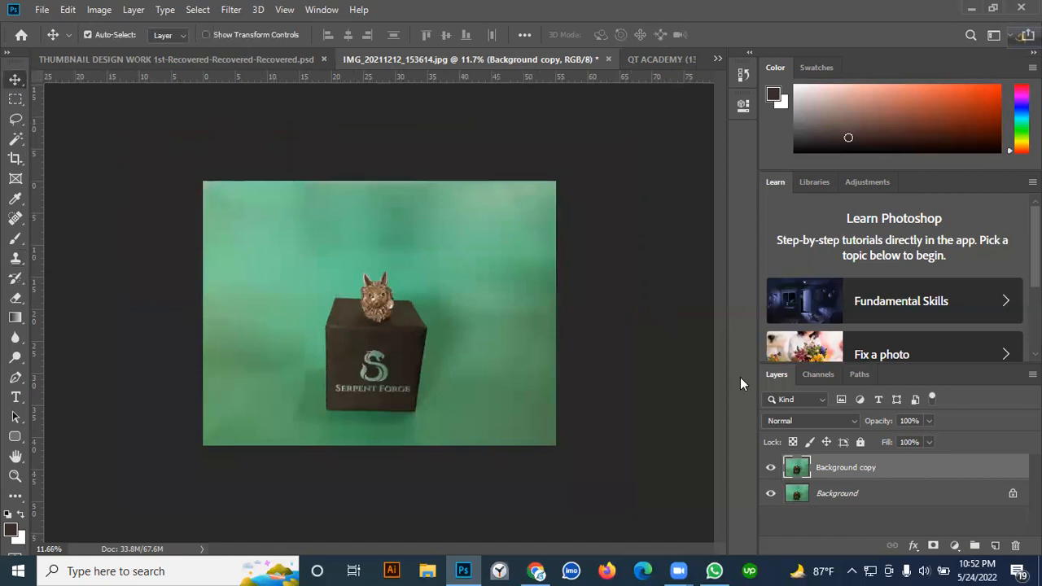
{"action": "left_click", "coordinate": [770, 469]}
{"action": "left_click", "coordinate": [770, 469]}
{"action": "scroll", "coordinate": [373, 348], "scroll_direction": "up", "scroll_amount": 1}
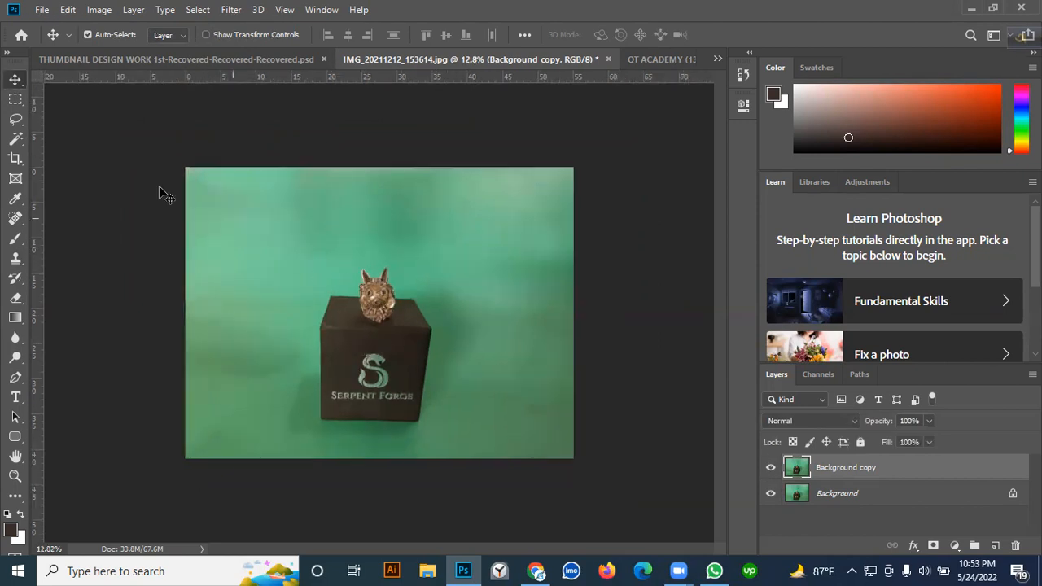
{"action": "left_click", "coordinate": [21, 356]}
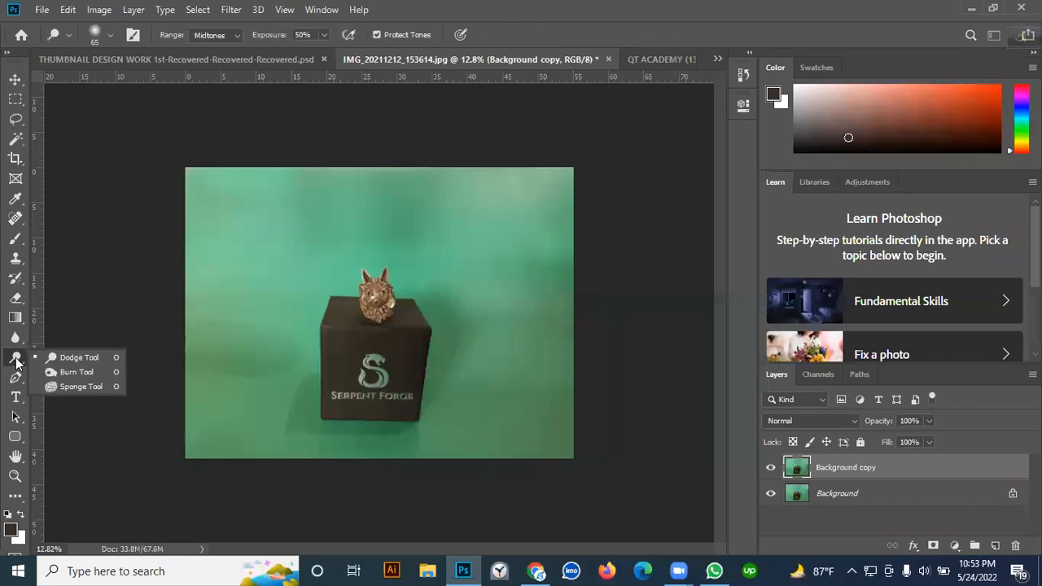
{"action": "left_click", "coordinate": [78, 372]}
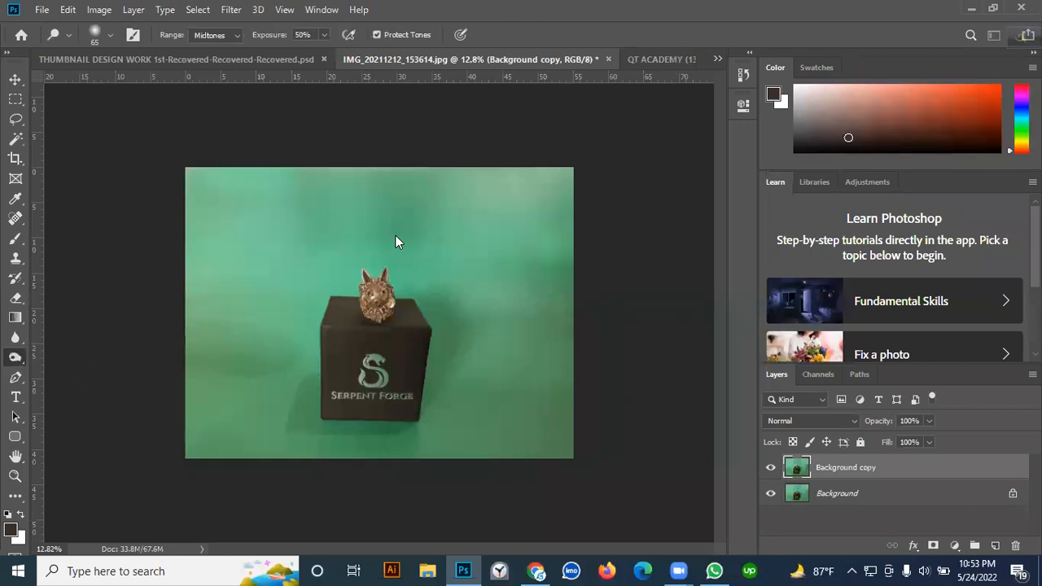
{"action": "key", "text": "bracketright"}
{"action": "key", "text": "bracketright"}
{"action": "key", "text": "bracketright"}
{"action": "key", "text": "bracketright"}
{"action": "key", "text": "bracketright"}
{"action": "key", "text": "bracketright"}
{"action": "key", "text": "bracketright"}
{"action": "key", "text": "bracketright"}
{"action": "key", "text": "bracketright"}
{"action": "key", "text": "bracketright"}
{"action": "key", "text": "bracketright"}
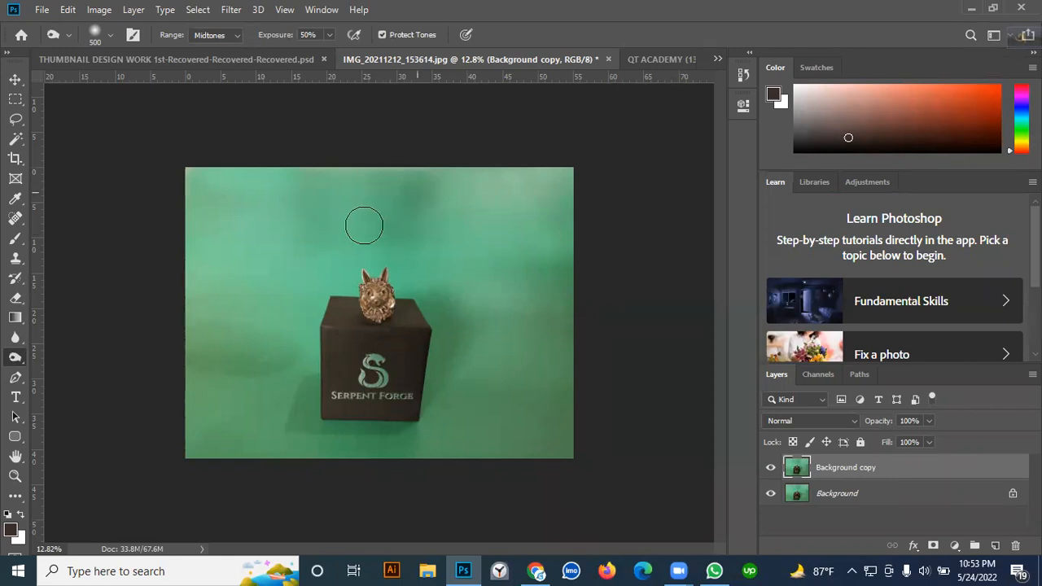
Lighten the dark patches of the green backdrop with the Dodge tool at brush size 1000, undoing the excess strokes
{"action": "right_click", "coordinate": [16, 356]}
{"action": "left_click", "coordinate": [80, 358]}
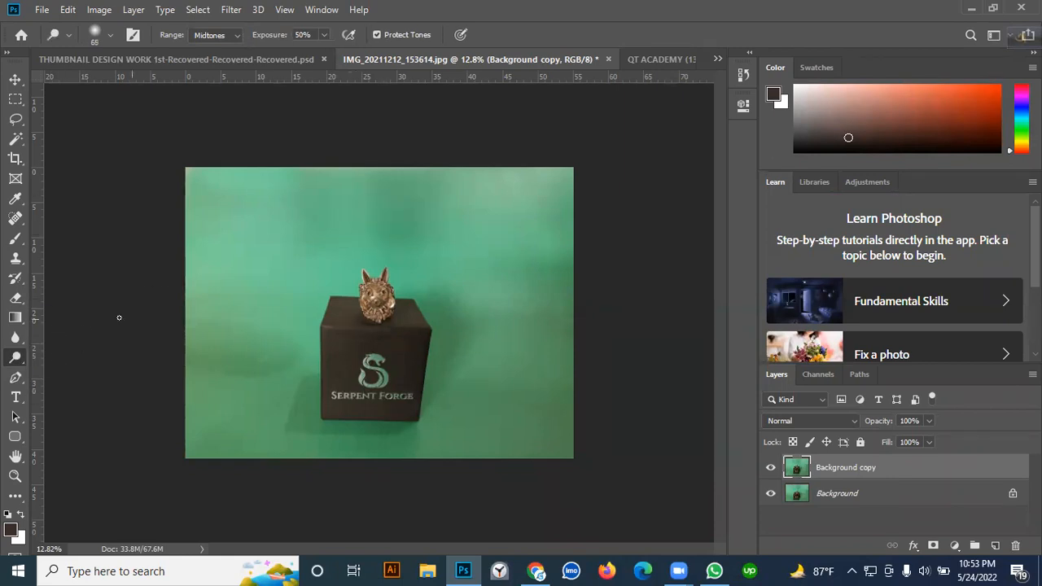
{"action": "right_click", "coordinate": [16, 359]}
{"action": "left_click", "coordinate": [76, 359]}
{"action": "key", "text": "bracketright"}
{"action": "key", "text": "bracketright"}
{"action": "key", "text": "bracketright"}
{"action": "key", "text": "bracketright"}
{"action": "key", "text": "bracketright"}
{"action": "key", "text": "bracketright"}
{"action": "key", "text": "bracketright"}
{"action": "key", "text": "bracketright"}
{"action": "key", "text": "bracketright"}
{"action": "key", "text": "bracketright"}
{"action": "key", "text": "bracketright"}
{"action": "key", "text": "bracketright"}
{"action": "key", "text": "bracketright"}
{"action": "key", "text": "bracketleft"}
{"action": "key", "text": "bracketleft"}
{"action": "key", "text": "bracketleft"}
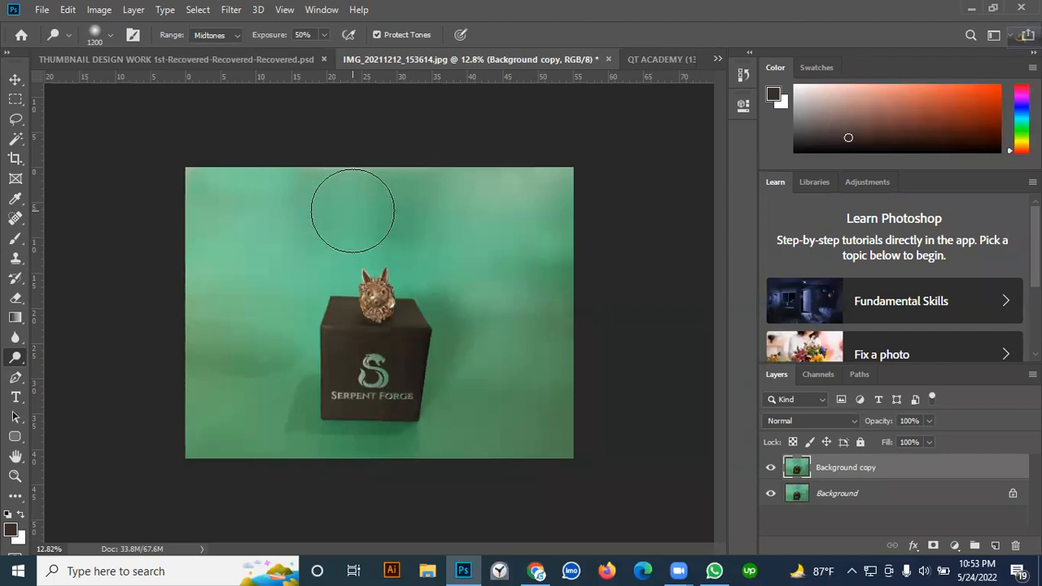
{"action": "mouse_move", "coordinate": [353, 218]}
{"action": "left_mouse_down"}
{"action": "mouse_move", "coordinate": [429, 218]}
{"action": "mouse_move", "coordinate": [290, 210]}
{"action": "mouse_move", "coordinate": [332, 221]}
{"action": "mouse_move", "coordinate": [294, 260]}
{"action": "mouse_move", "coordinate": [228, 374]}
{"action": "mouse_move", "coordinate": [247, 347]}
{"action": "mouse_move", "coordinate": [249, 376]}
{"action": "mouse_move", "coordinate": [251, 361]}
{"action": "mouse_move", "coordinate": [214, 356]}
{"action": "mouse_move", "coordinate": [272, 352]}
{"action": "mouse_move", "coordinate": [417, 417]}
{"action": "mouse_move", "coordinate": [236, 336]}
{"action": "mouse_move", "coordinate": [268, 354]}
{"action": "mouse_move", "coordinate": [217, 351]}
{"action": "mouse_move", "coordinate": [361, 332]}
{"action": "mouse_move", "coordinate": [504, 282]}
{"action": "mouse_move", "coordinate": [478, 279]}
{"action": "mouse_move", "coordinate": [561, 258]}
{"action": "mouse_move", "coordinate": [539, 433]}
{"action": "left_mouse_up"}
{"action": "mouse_move", "coordinate": [272, 198]}
{"action": "left_mouse_down"}
{"action": "mouse_move", "coordinate": [508, 225]}
{"action": "mouse_move", "coordinate": [547, 211]}
{"action": "mouse_move", "coordinate": [539, 204]}
{"action": "mouse_move", "coordinate": [474, 220]}
{"action": "mouse_move", "coordinate": [398, 202]}
{"action": "mouse_move", "coordinate": [394, 237]}
{"action": "mouse_move", "coordinate": [395, 209]}
{"action": "mouse_move", "coordinate": [307, 195]}
{"action": "mouse_move", "coordinate": [509, 215]}
{"action": "mouse_move", "coordinate": [482, 241]}
{"action": "mouse_move", "coordinate": [463, 236]}
{"action": "mouse_move", "coordinate": [555, 265]}
{"action": "mouse_move", "coordinate": [560, 193]}
{"action": "mouse_move", "coordinate": [564, 458]}
{"action": "mouse_move", "coordinate": [514, 128]}
{"action": "mouse_move", "coordinate": [500, 400]}
{"action": "mouse_move", "coordinate": [471, 493]}
{"action": "left_mouse_up"}
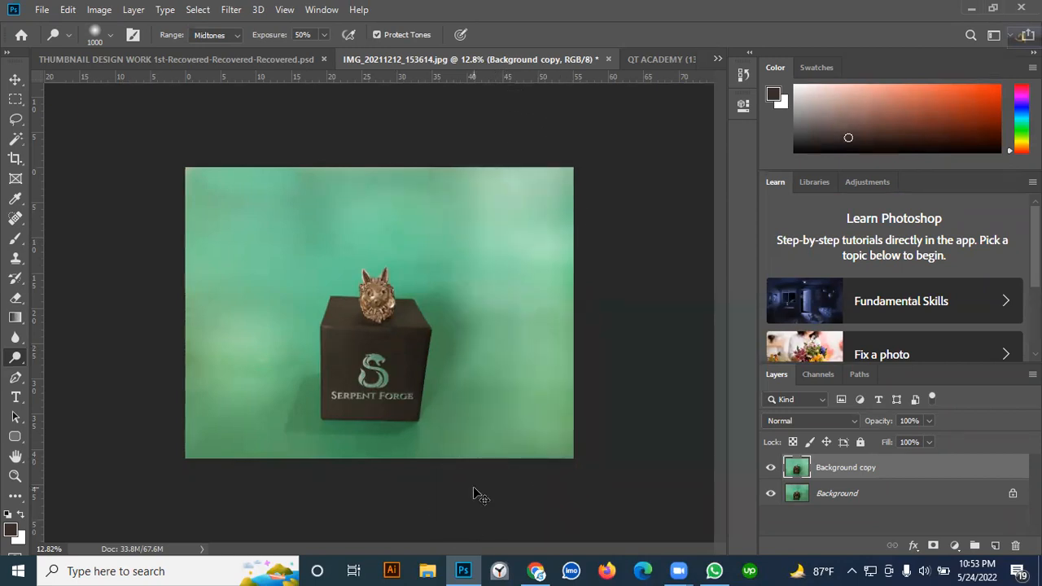
{"action": "key", "text": "ctrl+z"}
{"action": "key", "text": "ctrl+z"}
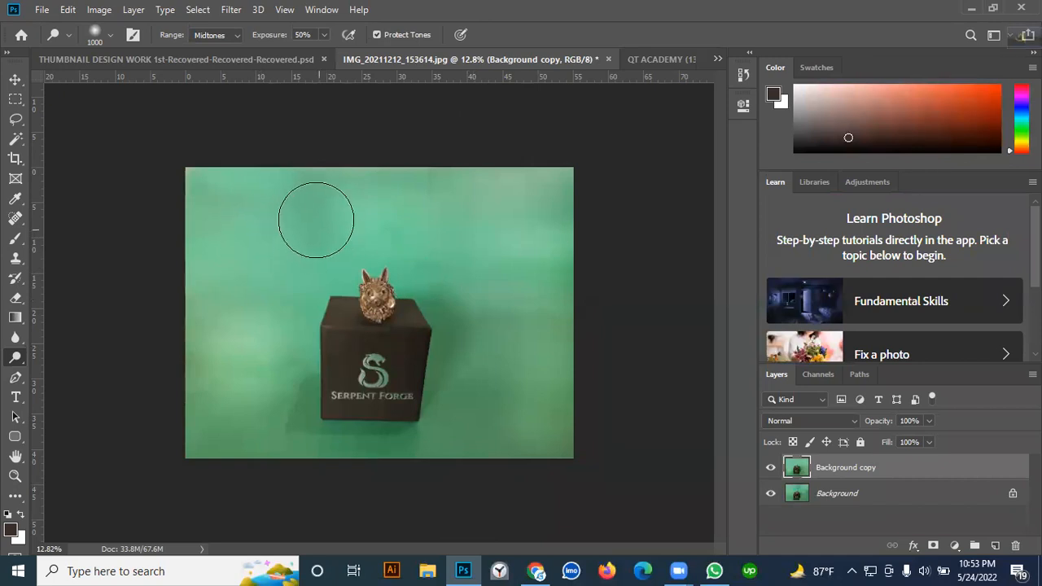
Compare the retouched backdrop with the original by toggling the Background copy layer's visibility, and inspect the whole photo
{"action": "left_click", "coordinate": [770, 468]}
{"action": "left_click", "coordinate": [770, 467]}
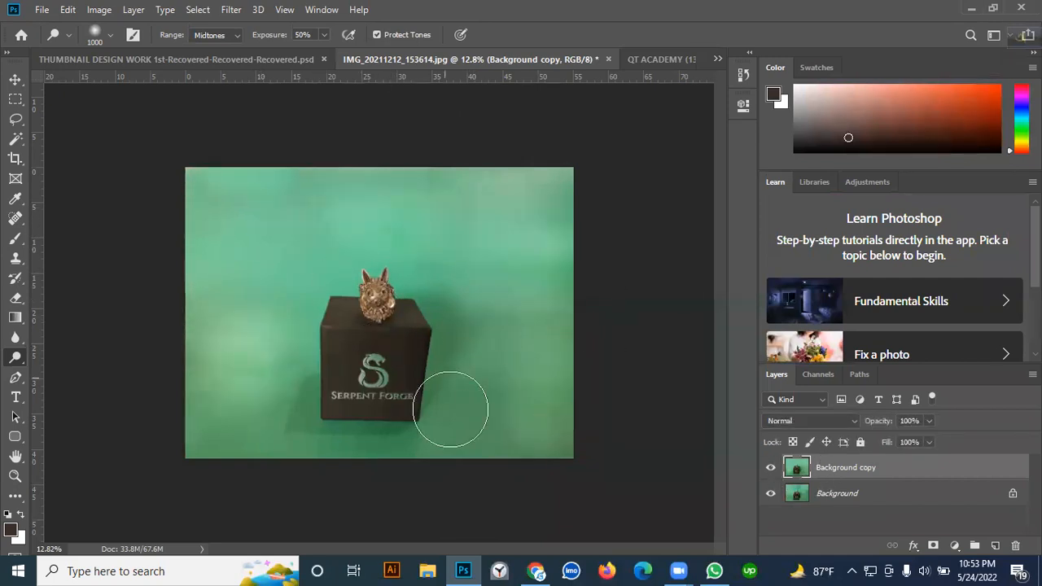
{"action": "scroll", "coordinate": [418, 317], "scroll_direction": "up", "scroll_amount": 2}
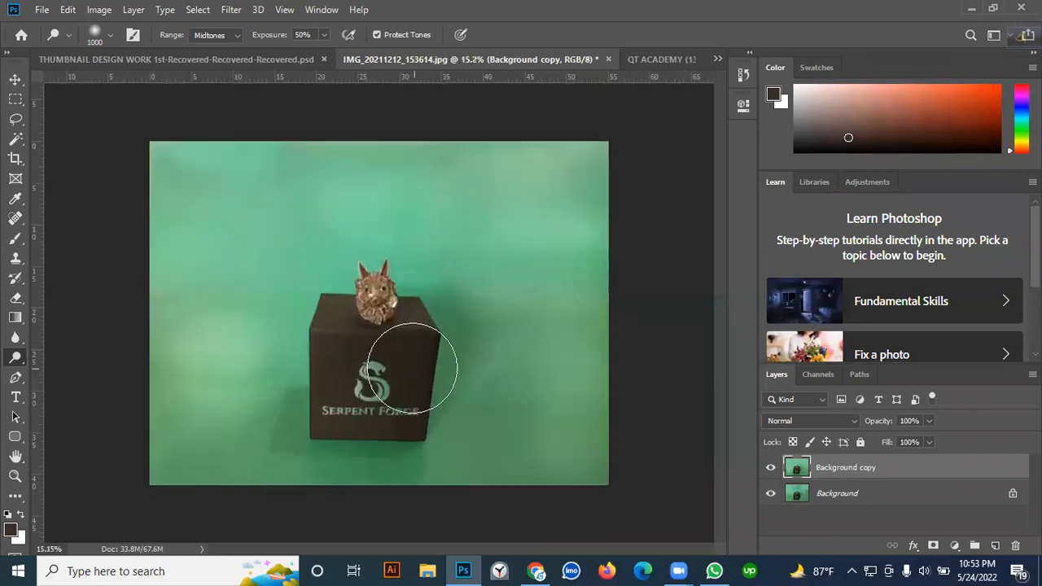
{"action": "scroll", "coordinate": [409, 360], "scroll_direction": "down", "scroll_amount": 3}
{"action": "left_click", "coordinate": [14, 80]}
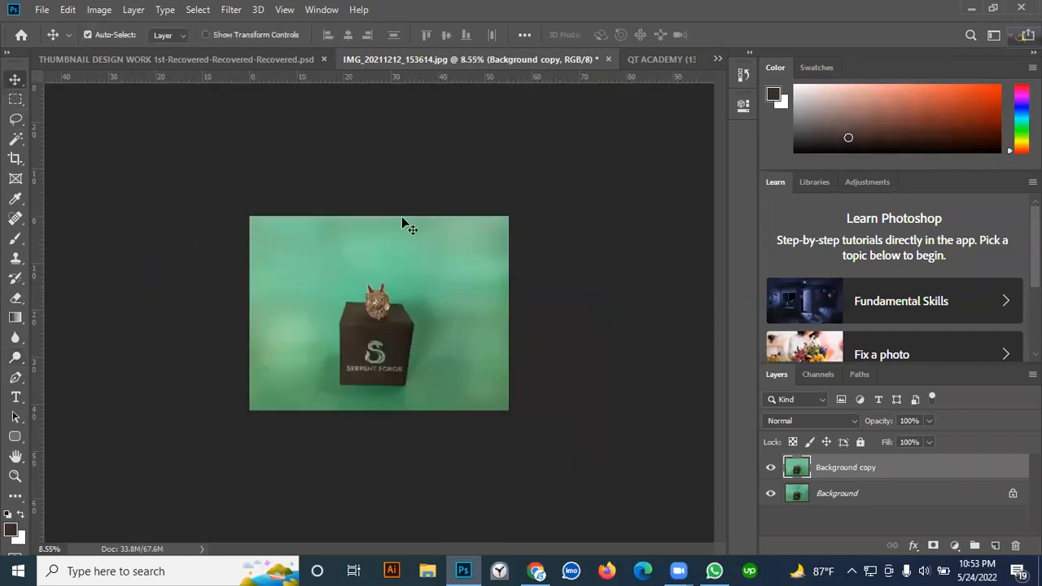
{"action": "scroll", "coordinate": [407, 407], "scroll_direction": "up", "scroll_amount": 3}
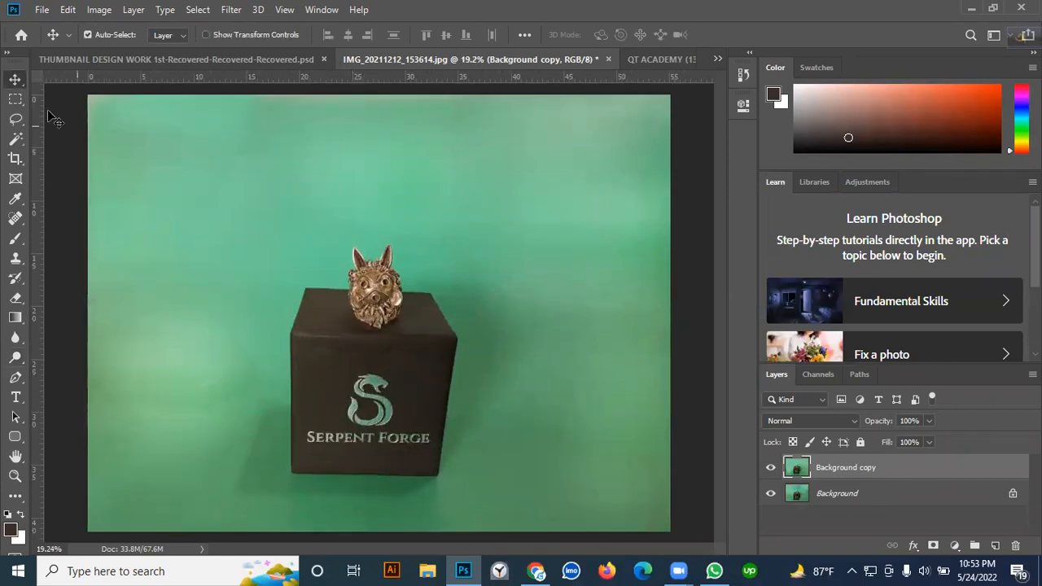
Draw a closed Pen path around the dragon logo and the SERPENT FORGE lettering on the box front
{"action": "right_click", "coordinate": [17, 122]}
{"action": "left_click", "coordinate": [61, 119]}
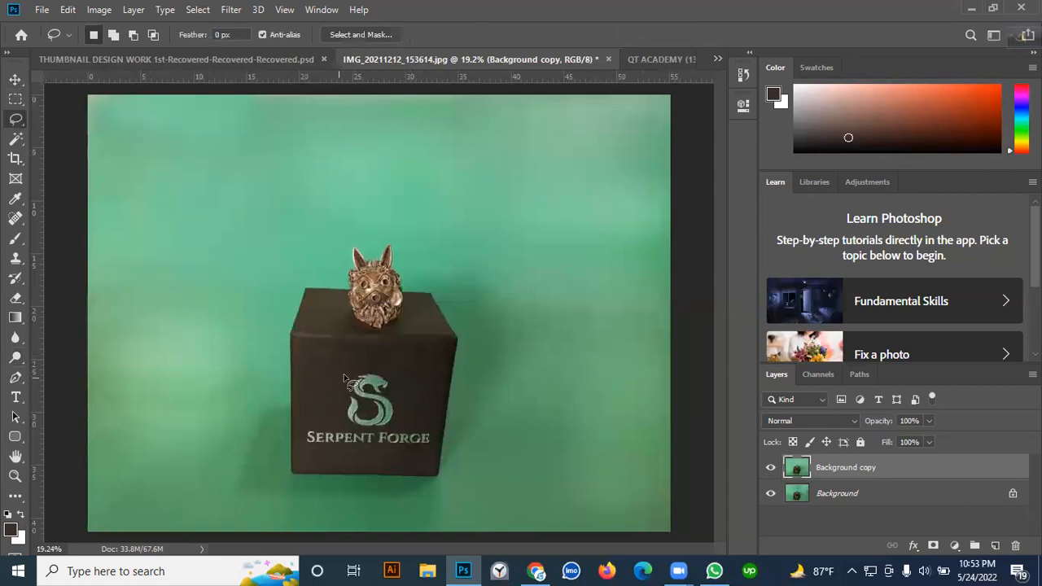
{"action": "left_click", "coordinate": [15, 379]}
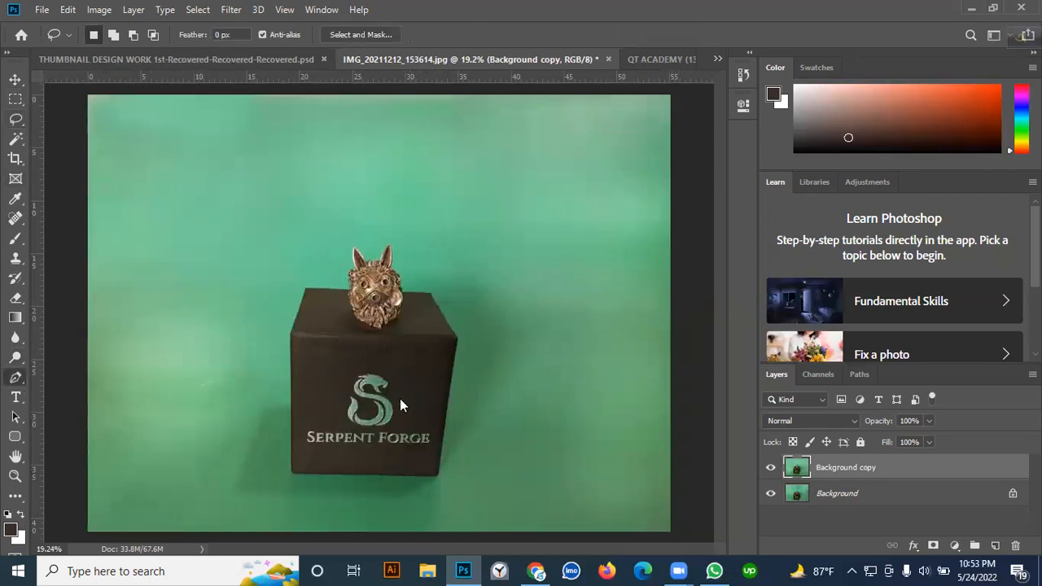
{"action": "left_click", "coordinate": [402, 397]}
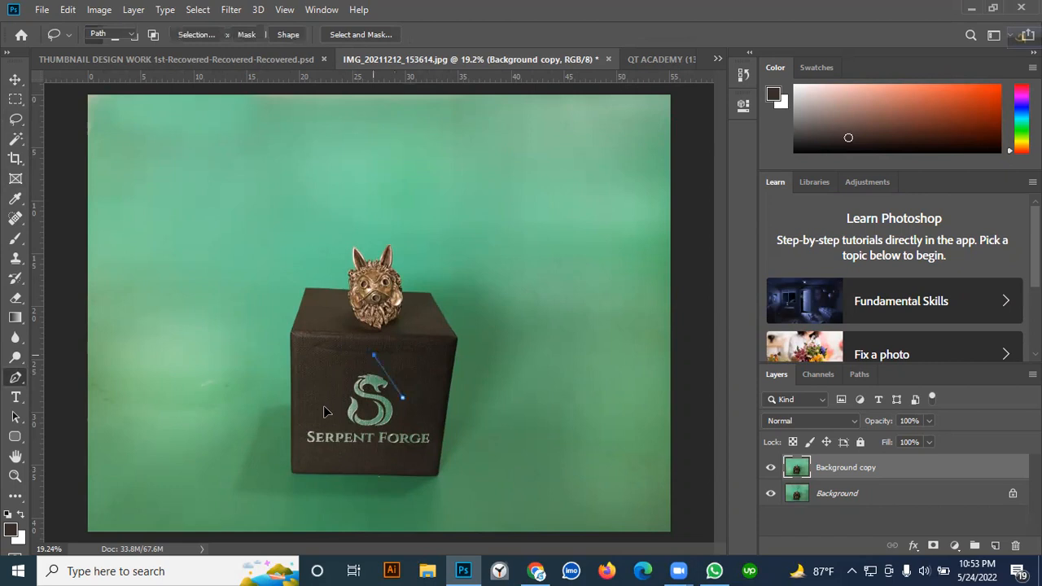
{"action": "left_click_drag", "start_coordinate": [348, 457], "coordinate": [359, 463]}
{"action": "left_click_drag", "start_coordinate": [366, 463], "coordinate": [383, 462]}
{"action": "left_click", "coordinate": [429, 425]}
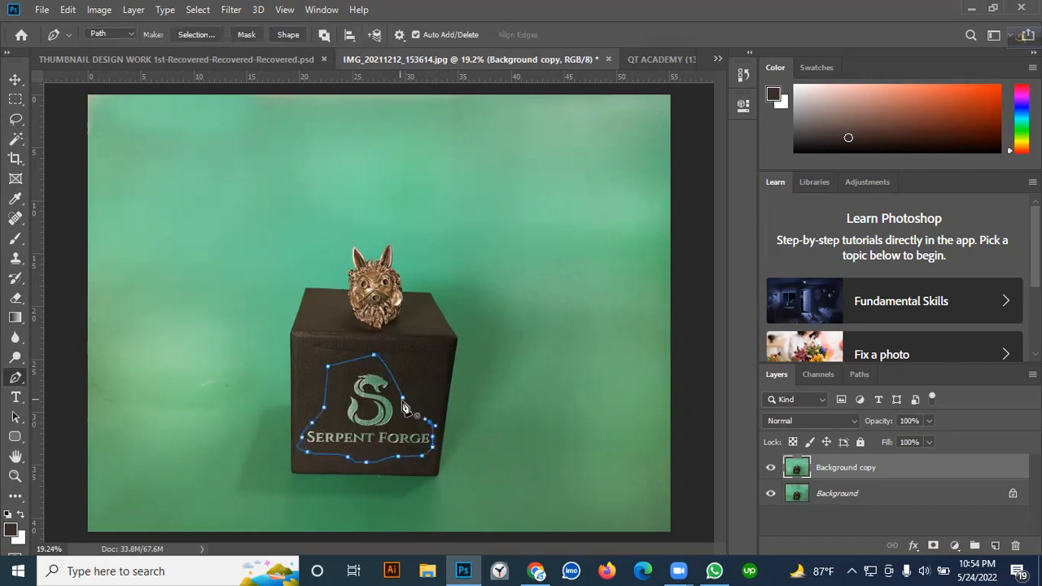
Convert the closed path around the box's logo and lettering into a selection
{"action": "scroll", "coordinate": [398, 362], "scroll_direction": "up", "scroll_amount": 5}
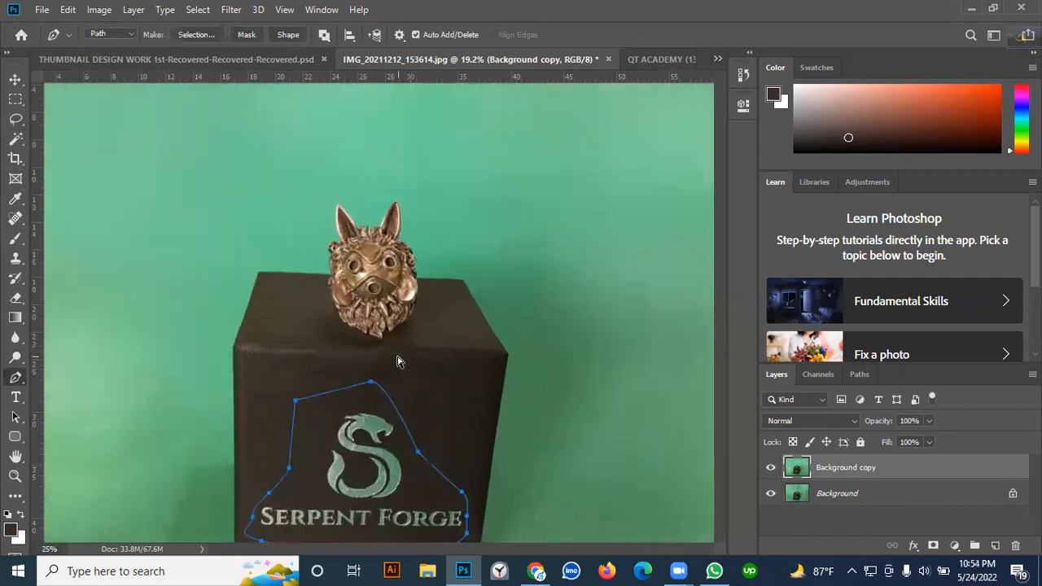
{"action": "scroll", "coordinate": [407, 325], "scroll_direction": "down", "scroll_amount": 3}
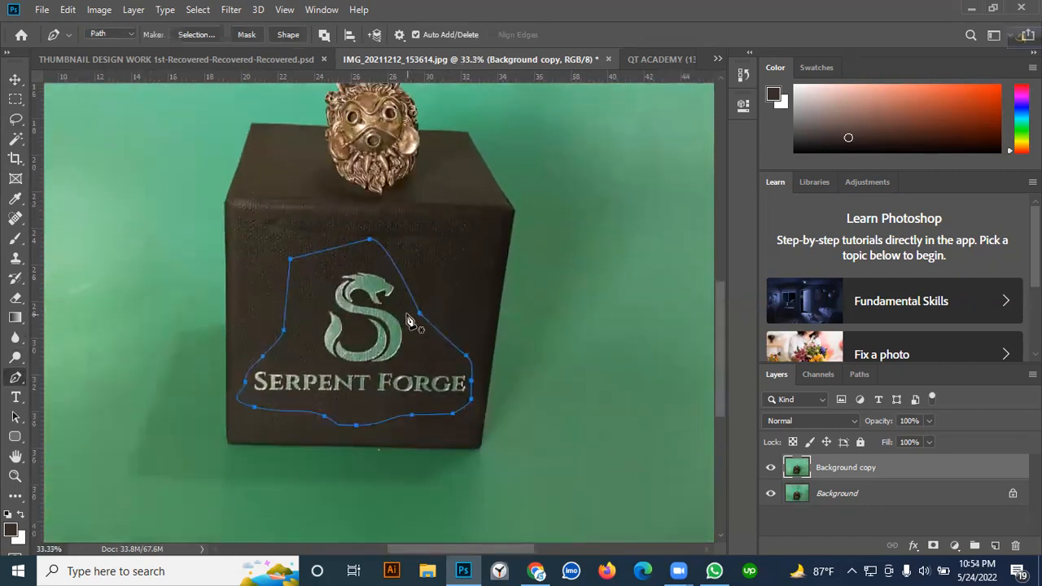
{"action": "scroll", "coordinate": [410, 322], "scroll_direction": "down", "scroll_amount": 1}
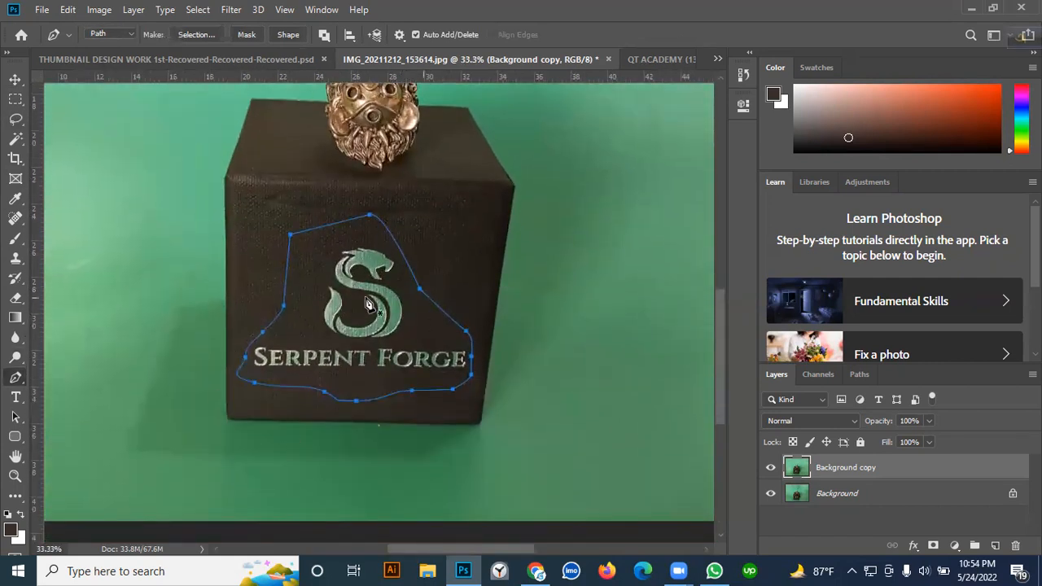
{"action": "key", "text": "ctrl+Return"}
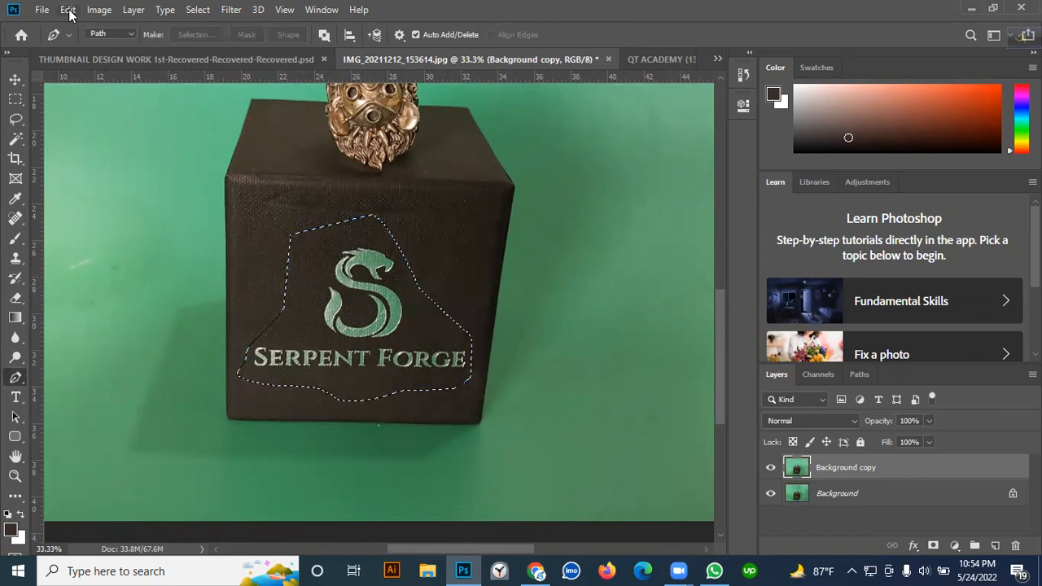
Try a Content-Aware fill over the selected logo and lettering in Normal mode at 100% opacity, and clear the selection
{"action": "left_click", "coordinate": [41, 9]}
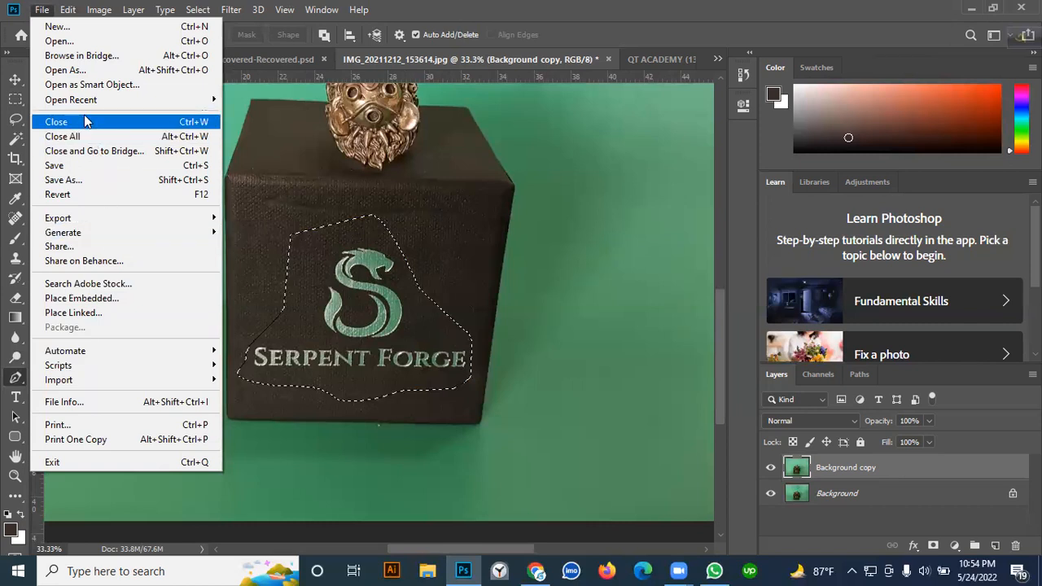
{"action": "mouse_move", "coordinate": [67, 11]}
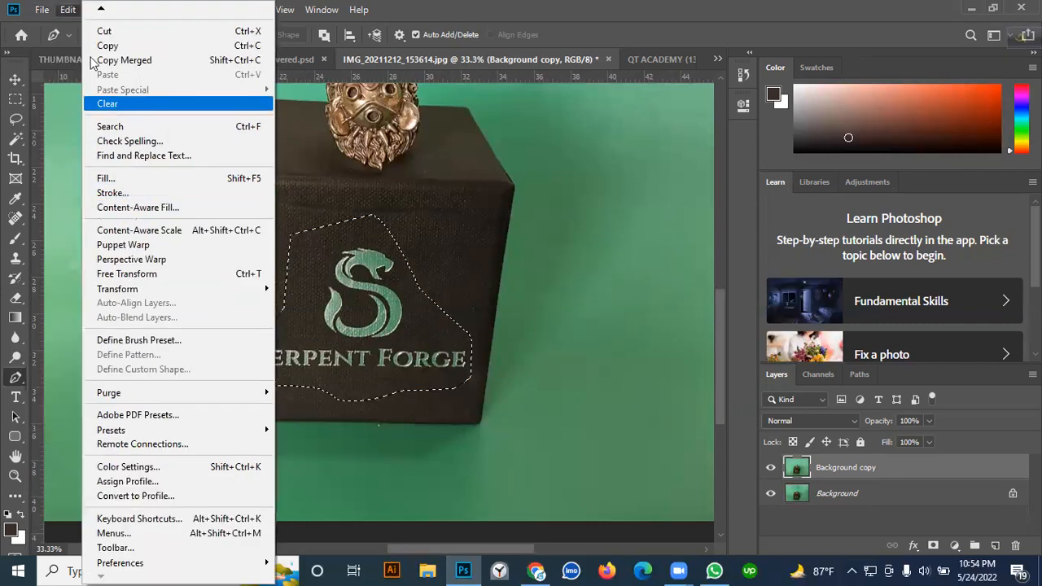
{"action": "left_click", "coordinate": [131, 179]}
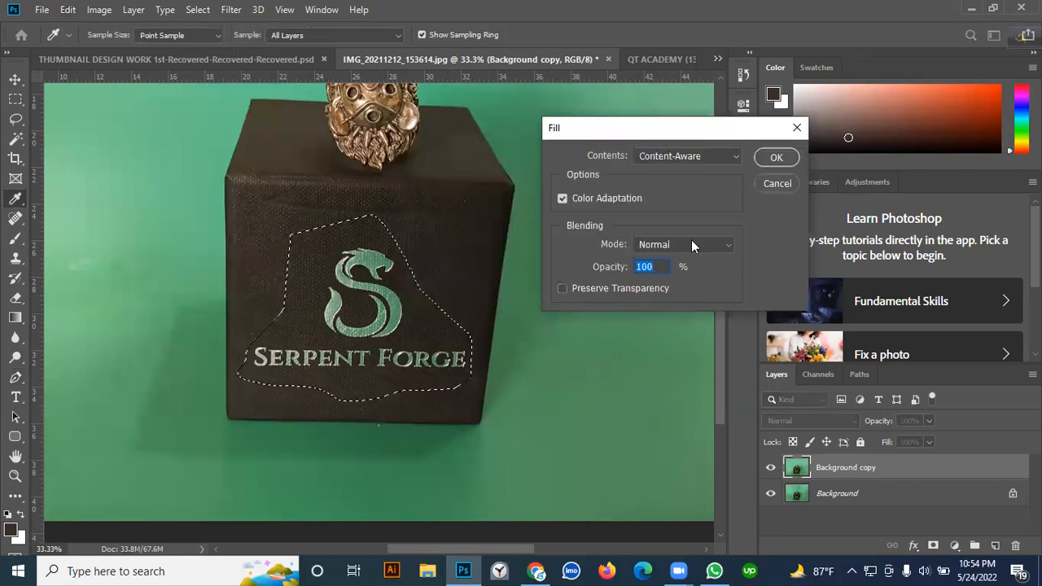
{"action": "left_click", "coordinate": [776, 158]}
{"action": "key", "text": "p"}
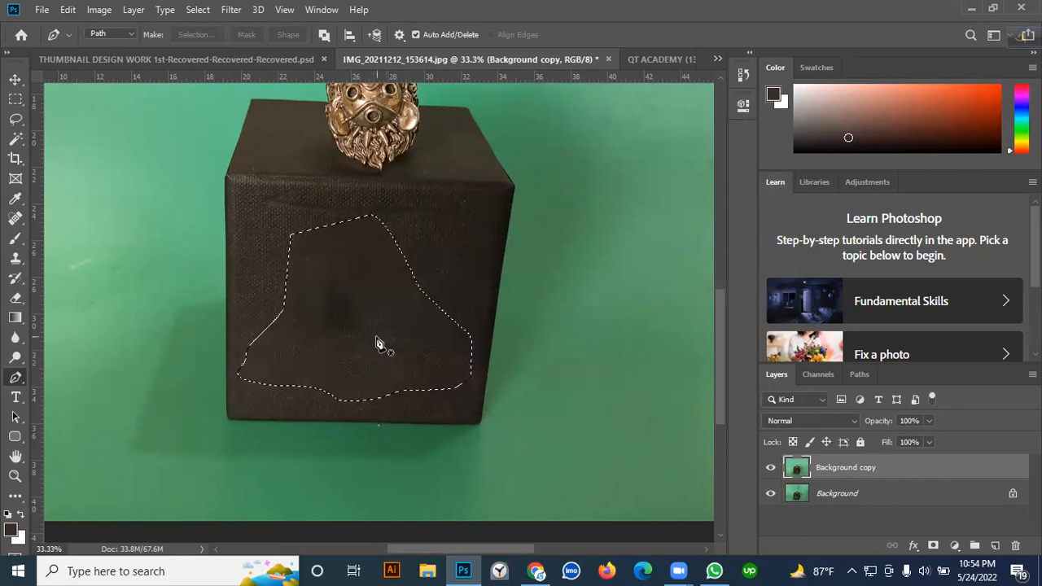
{"action": "key", "text": "ctrl+d"}
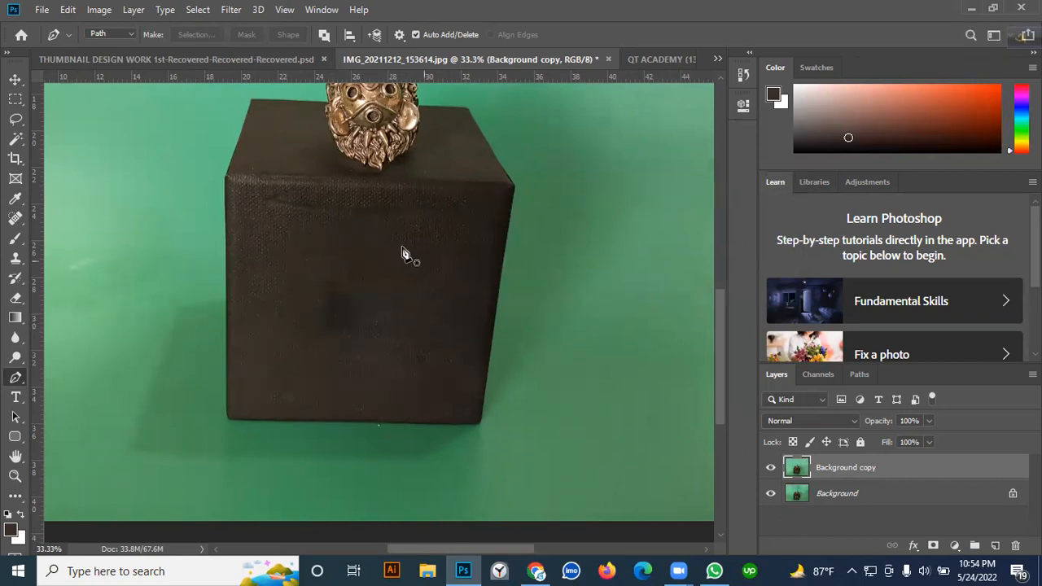
{"action": "scroll", "coordinate": [376, 336], "scroll_direction": "up", "scroll_amount": 3}
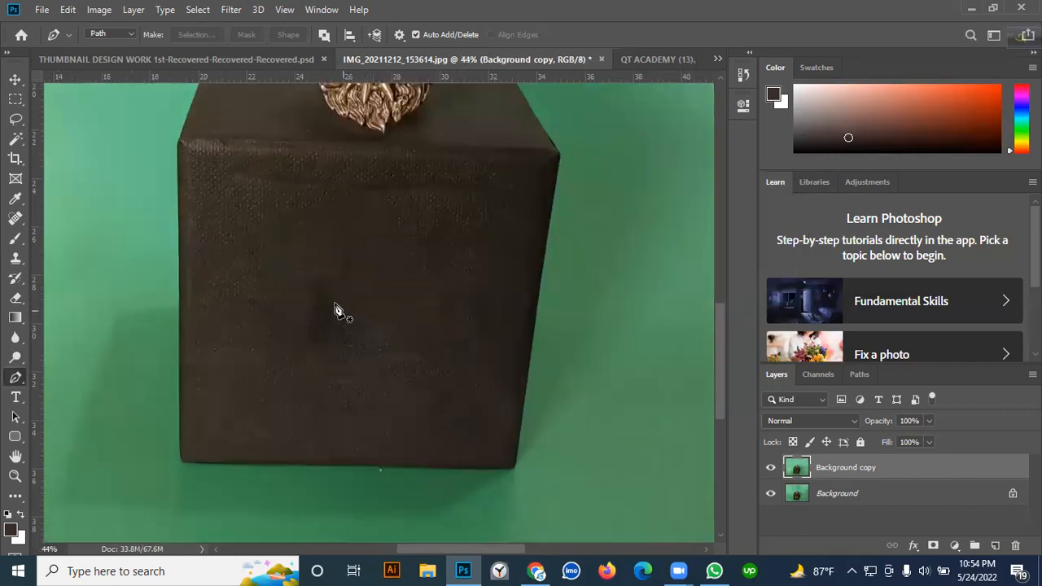
{"action": "scroll", "coordinate": [298, 277], "scroll_direction": "up", "scroll_amount": 3}
{"action": "scroll", "coordinate": [257, 293], "scroll_direction": "down", "scroll_amount": 1}
{"action": "scroll", "coordinate": [257, 298], "scroll_direction": "down", "scroll_amount": 1}
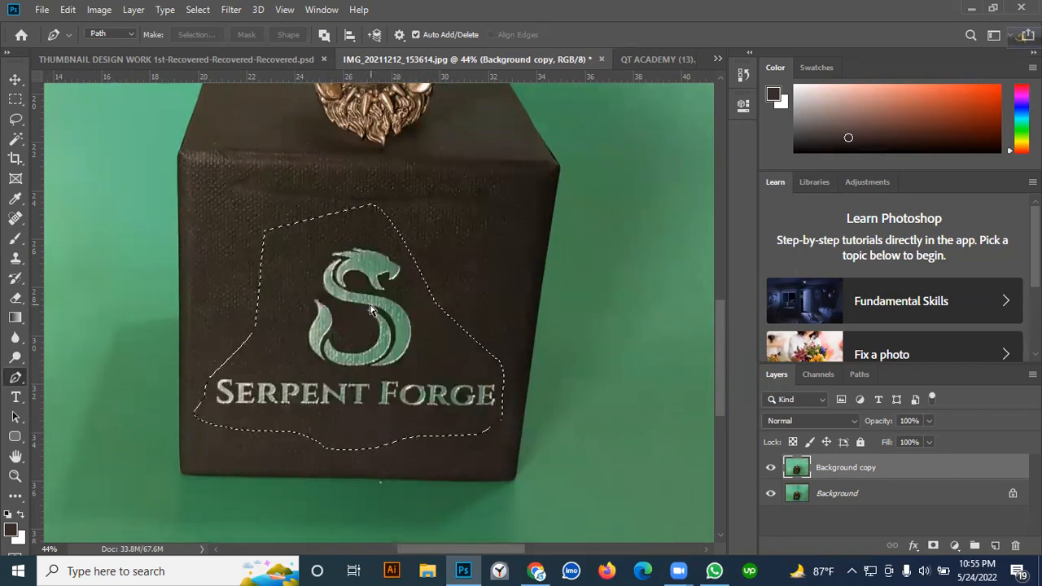
{"action": "key", "text": "ctrl+d"}
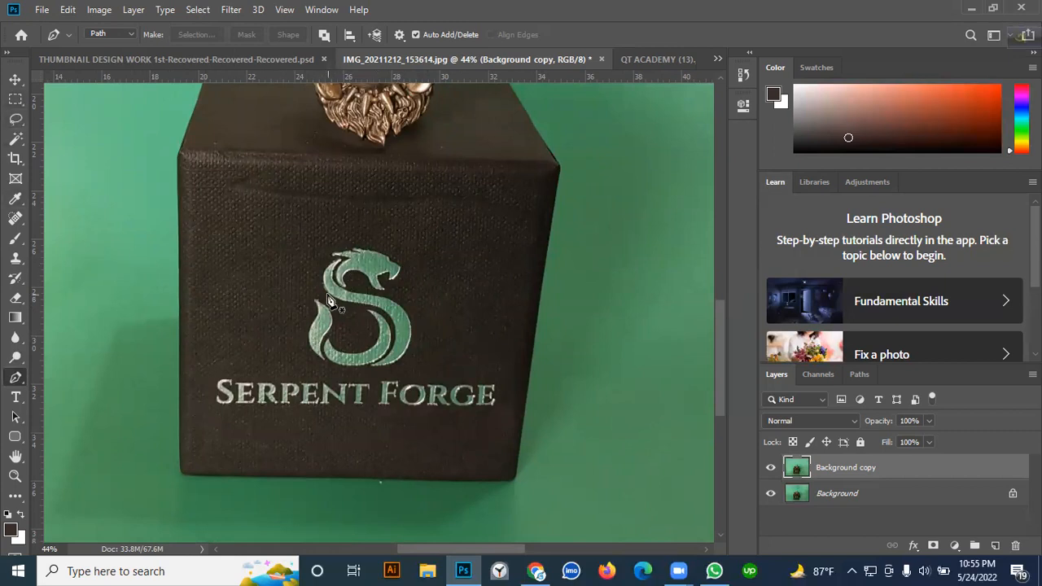
Try to outline the dragon logo and the SERPENT FORGE lettering together with a freehand Lasso selection
{"action": "left_click_drag", "start_coordinate": [314, 275], "coordinate": [313, 274]}
{"action": "key", "text": "ctrl+z"}
{"action": "left_click", "coordinate": [14, 79]}
{"action": "left_click", "coordinate": [15, 120]}
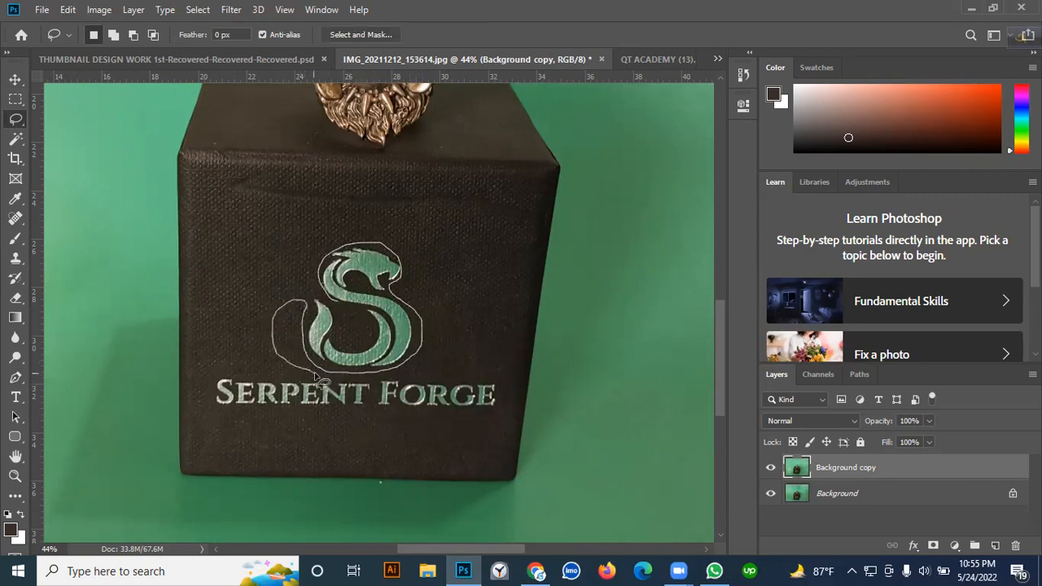
{"action": "left_click_drag", "start_coordinate": [279, 420], "coordinate": [476, 418]}
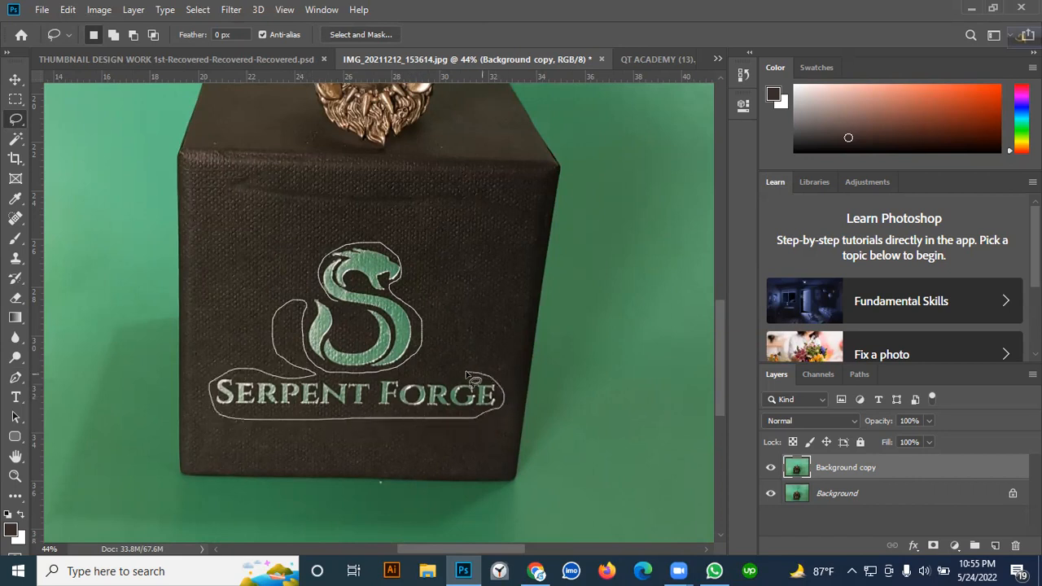
{"action": "mouse_move", "coordinate": [443, 368]}
{"action": "left_mouse_down"}
{"action": "mouse_move", "coordinate": [434, 309]}
{"action": "mouse_move", "coordinate": [372, 226]}
{"action": "mouse_move", "coordinate": [306, 224]}
{"action": "left_mouse_up"}
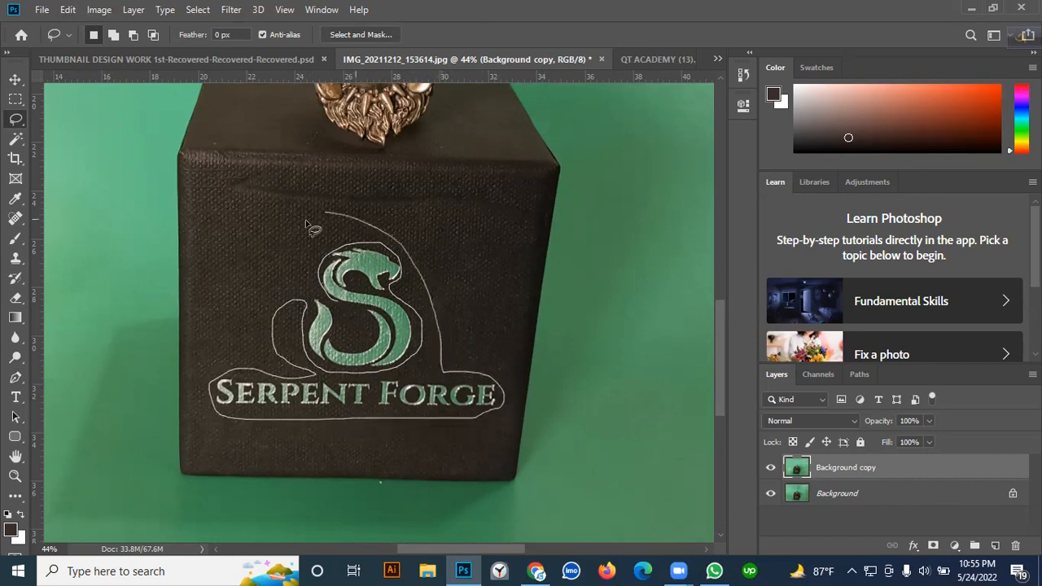
{"action": "left_click_drag", "start_coordinate": [335, 306], "coordinate": [335, 308]}
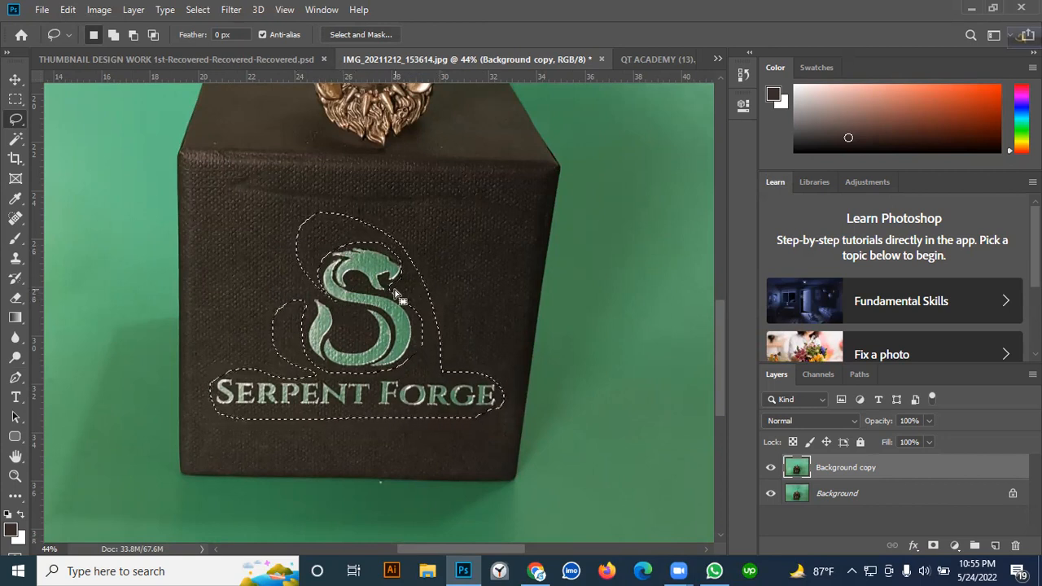
{"action": "key", "text": "ctrl+d"}
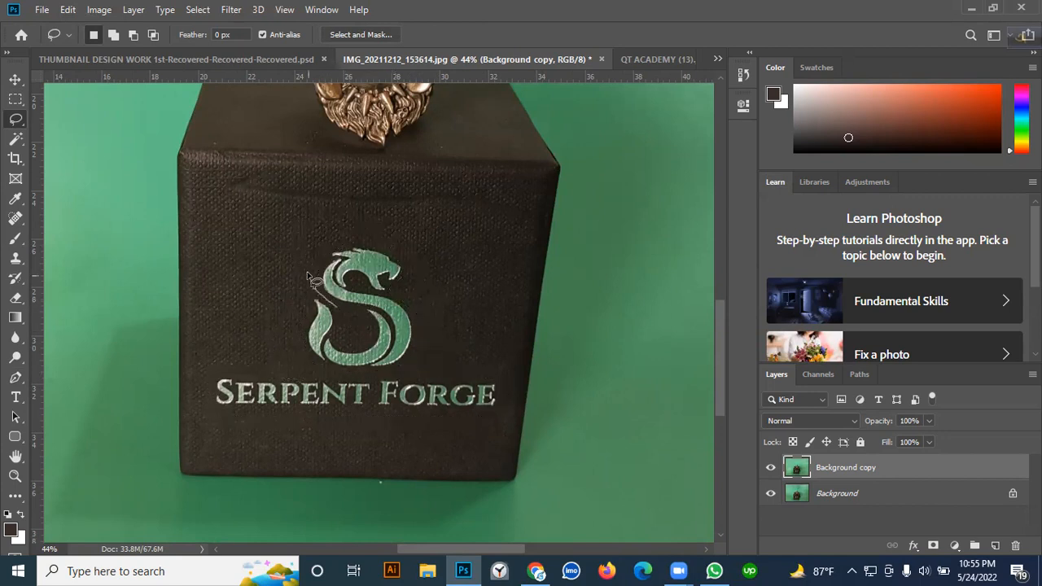
Select only the dragon logo with a loose Lasso outline and replace it with plain box texture using the Patch tool
{"action": "mouse_move", "coordinate": [346, 234]}
{"action": "left_mouse_down"}
{"action": "mouse_move", "coordinate": [397, 250]}
{"action": "mouse_move", "coordinate": [429, 320]}
{"action": "left_mouse_up"}
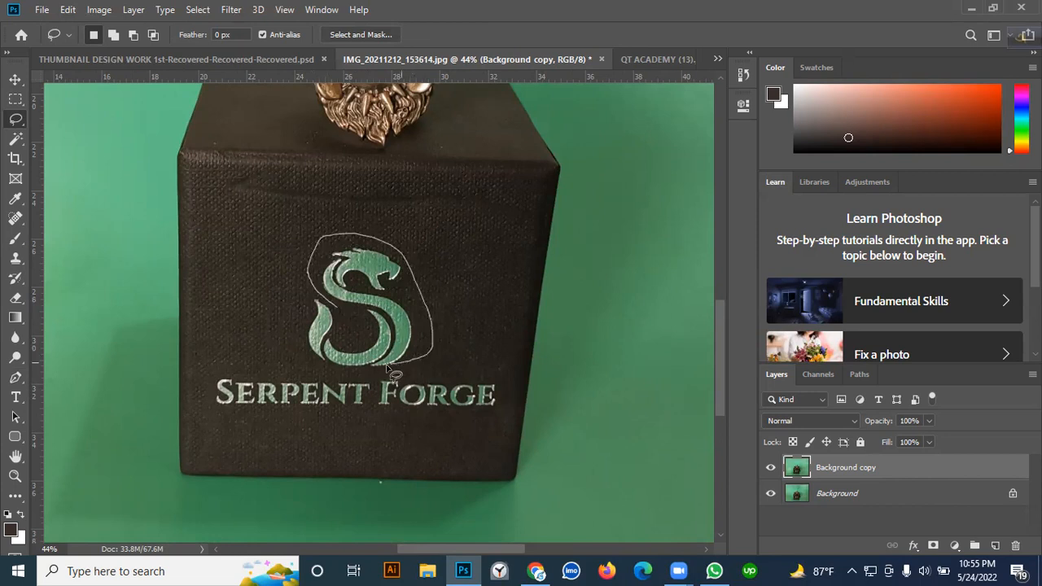
{"action": "left_click_drag", "start_coordinate": [311, 288], "coordinate": [313, 289]}
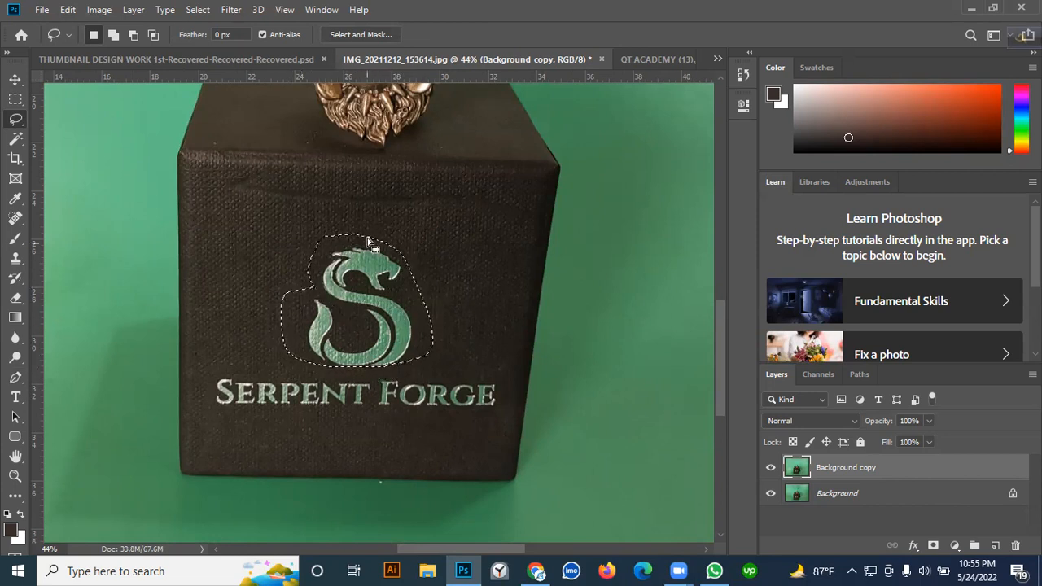
{"action": "mouse_move", "coordinate": [13, 220]}
{"action": "left_mouse_down"}
{"action": "mouse_move", "coordinate": [61, 234]}
{"action": "mouse_move", "coordinate": [54, 249]}
{"action": "left_mouse_up"}
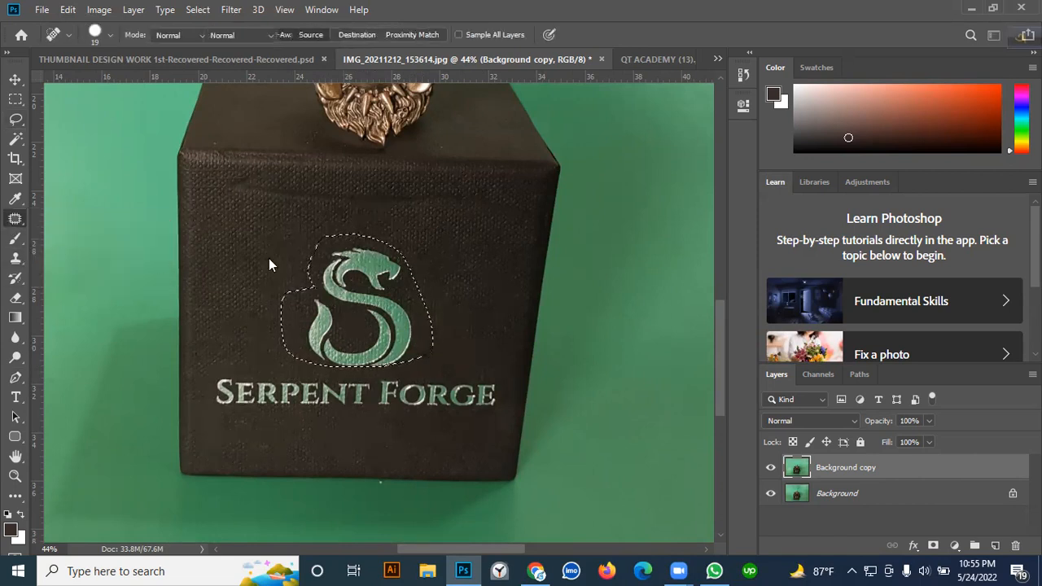
{"action": "left_click_drag", "start_coordinate": [364, 300], "coordinate": [271, 257]}
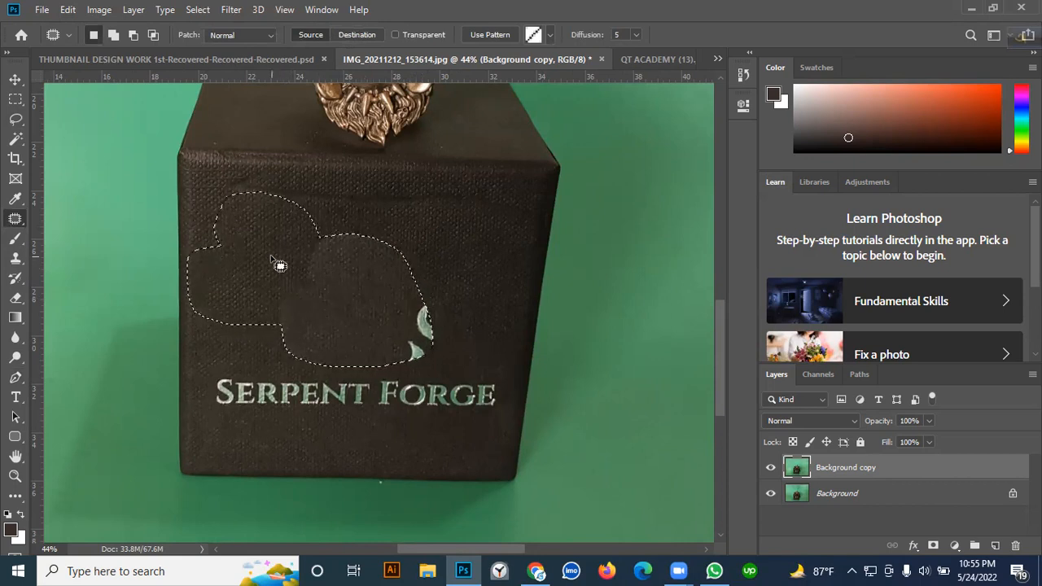
{"action": "left_click_drag", "start_coordinate": [361, 314], "coordinate": [429, 275]}
{"action": "key", "text": "ctrl+d"}
Patch the uneven blotches left around the former dragon logo with clean texture from the box front
{"action": "left_click_drag", "start_coordinate": [299, 285], "coordinate": [340, 306]}
{"action": "key", "text": "ctrl+d"}
{"action": "mouse_move", "coordinate": [332, 322]}
{"action": "left_mouse_down"}
{"action": "mouse_move", "coordinate": [340, 365]}
{"action": "mouse_move", "coordinate": [378, 372]}
{"action": "mouse_move", "coordinate": [376, 335]}
{"action": "mouse_move", "coordinate": [350, 338]}
{"action": "left_mouse_up"}
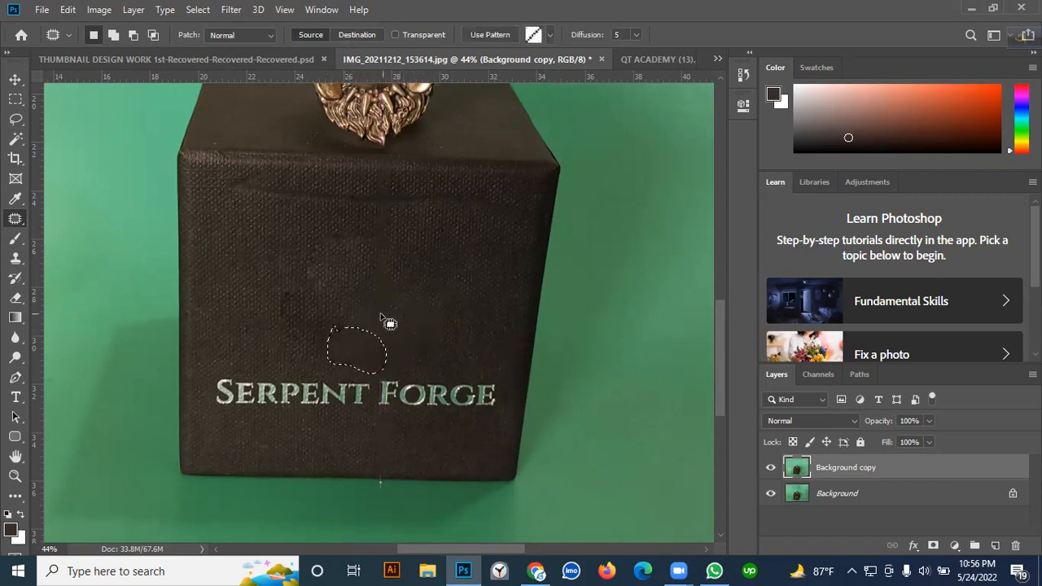
{"action": "key", "text": "ctrl+d"}
{"action": "mouse_move", "coordinate": [278, 277]}
{"action": "left_mouse_down"}
{"action": "mouse_move", "coordinate": [259, 311]}
{"action": "mouse_move", "coordinate": [295, 356]}
{"action": "mouse_move", "coordinate": [324, 325]}
{"action": "mouse_move", "coordinate": [315, 291]}
{"action": "mouse_move", "coordinate": [279, 279]}
{"action": "left_mouse_up"}
{"action": "mouse_move", "coordinate": [295, 305]}
{"action": "left_mouse_down"}
{"action": "mouse_move", "coordinate": [448, 284]}
{"action": "mouse_move", "coordinate": [456, 262]}
{"action": "mouse_move", "coordinate": [376, 114]}
{"action": "mouse_move", "coordinate": [411, 265]}
{"action": "mouse_move", "coordinate": [402, 265]}
{"action": "mouse_move", "coordinate": [442, 269]}
{"action": "left_mouse_up"}
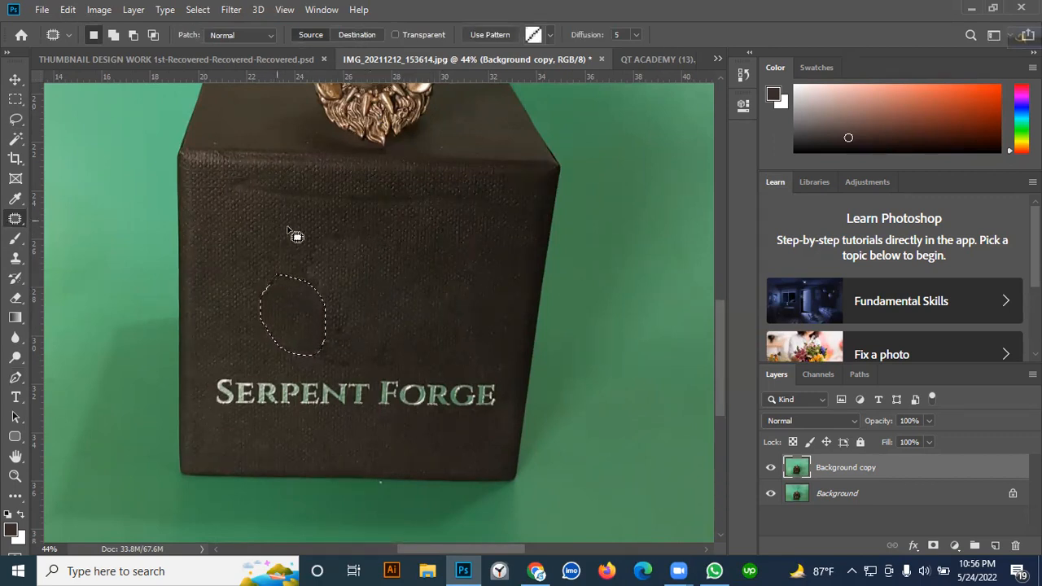
{"action": "mouse_move", "coordinate": [301, 223]}
{"action": "left_mouse_down"}
{"action": "mouse_move", "coordinate": [386, 220]}
{"action": "mouse_move", "coordinate": [352, 274]}
{"action": "mouse_move", "coordinate": [320, 280]}
{"action": "mouse_move", "coordinate": [286, 242]}
{"action": "mouse_move", "coordinate": [316, 214]}
{"action": "left_mouse_up"}
{"action": "mouse_move", "coordinate": [338, 248]}
{"action": "left_mouse_down"}
{"action": "mouse_move", "coordinate": [440, 275]}
{"action": "mouse_move", "coordinate": [369, 350]}
{"action": "mouse_move", "coordinate": [326, 256]}
{"action": "mouse_move", "coordinate": [316, 297]}
{"action": "mouse_move", "coordinate": [418, 285]}
{"action": "left_mouse_up"}
{"action": "left_click_drag", "start_coordinate": [370, 308], "coordinate": [366, 307]}
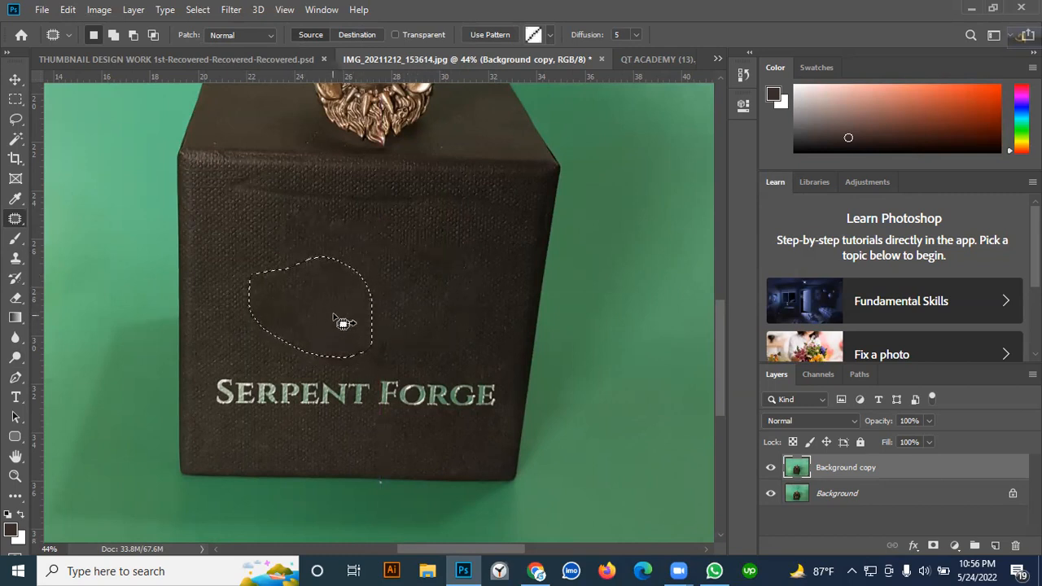
{"action": "key", "text": "ctrl+d"}
Remove the SERPENT FORGE lettering from the box front with the Content-Aware Spot Healing Brush at size 200
{"action": "scroll", "coordinate": [329, 303], "scroll_direction": "down", "scroll_amount": 3}
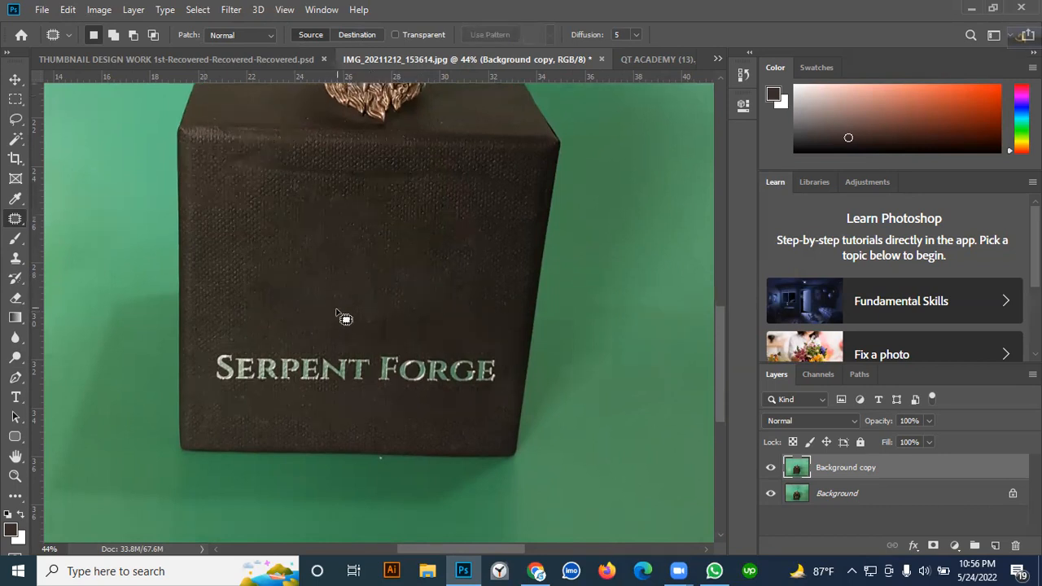
{"action": "scroll", "coordinate": [329, 317], "scroll_direction": "down", "scroll_amount": 1}
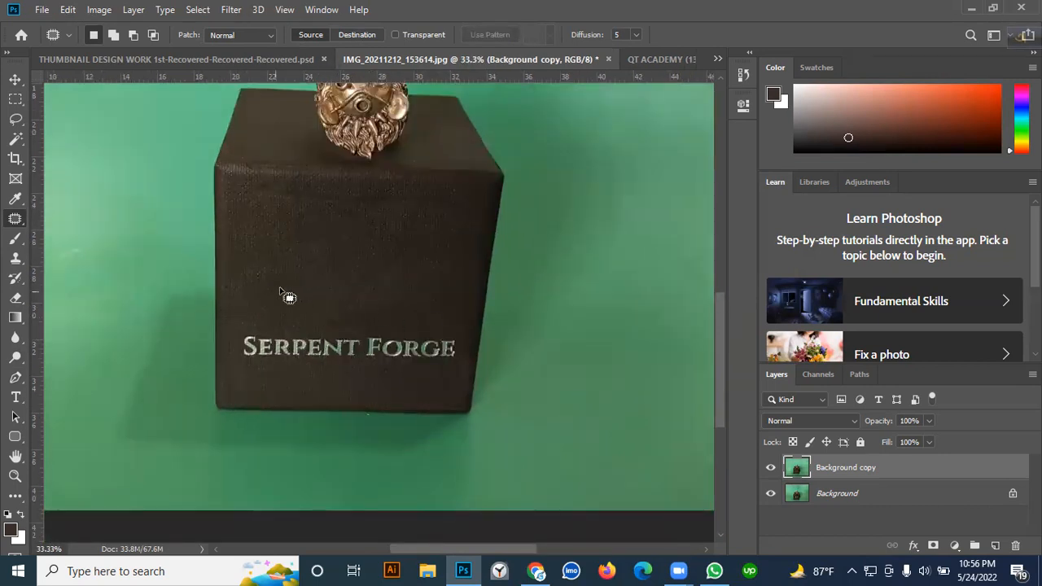
{"action": "left_click", "coordinate": [15, 79]}
{"action": "left_click", "coordinate": [15, 218]}
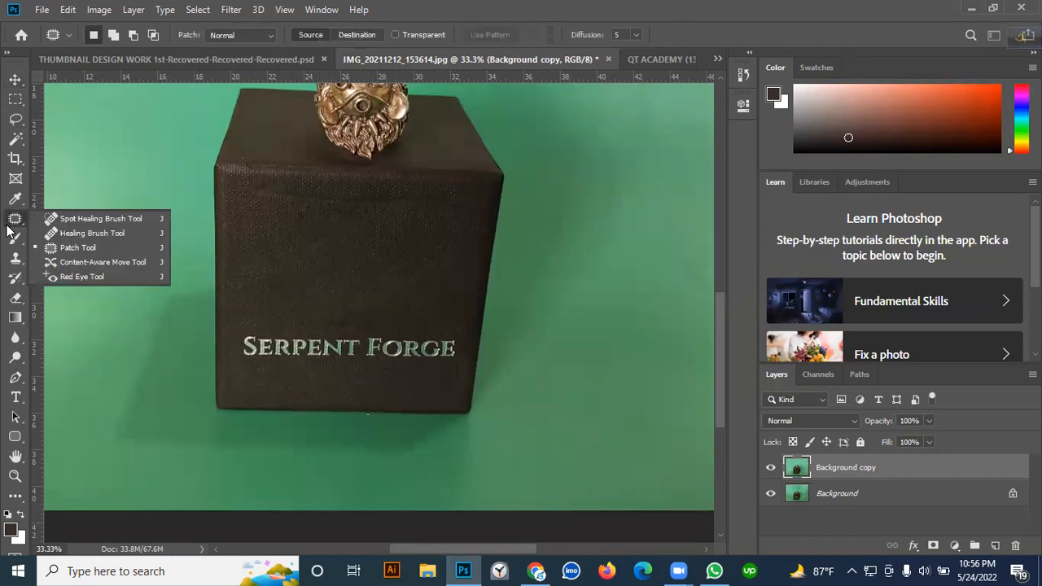
{"action": "left_click", "coordinate": [81, 219]}
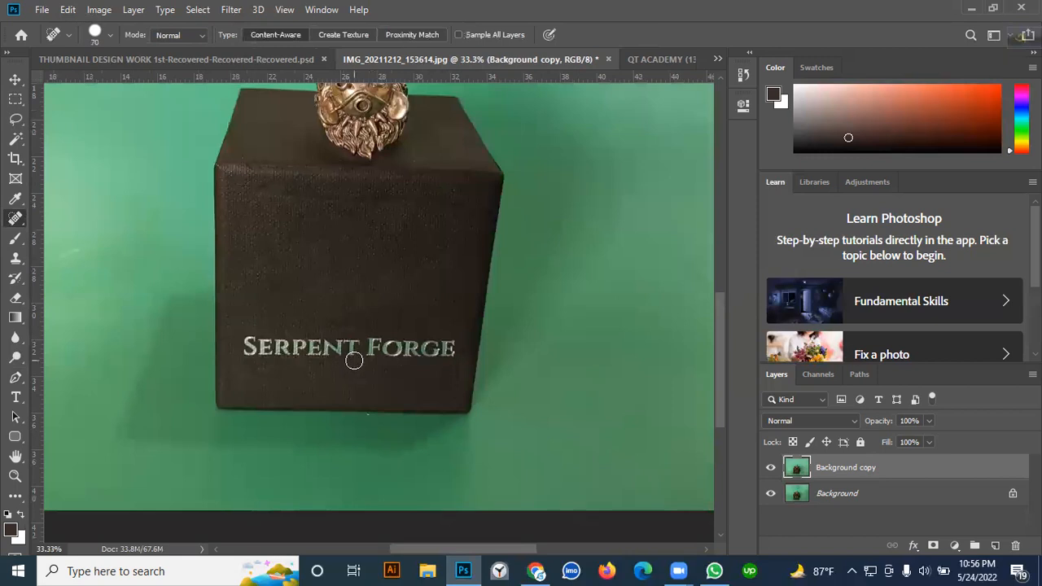
{"action": "key", "text": "bracketright"}
{"action": "key", "text": "bracketright"}
{"action": "key", "text": "bracketright"}
{"action": "left_click_drag", "start_coordinate": [253, 347], "coordinate": [443, 350]}
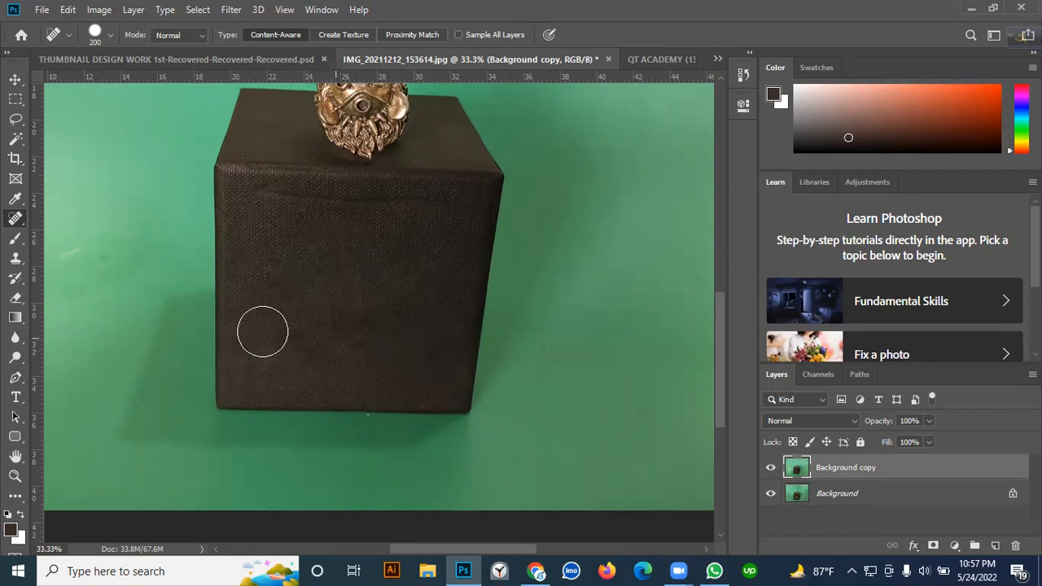
Smooth the area where the lettering was with another Spot Healing Brush stroke across the lower box front
{"action": "right_click", "coordinate": [18, 221]}
{"action": "left_click", "coordinate": [78, 219]}
{"action": "left_click_drag", "start_coordinate": [261, 340], "coordinate": [433, 350]}
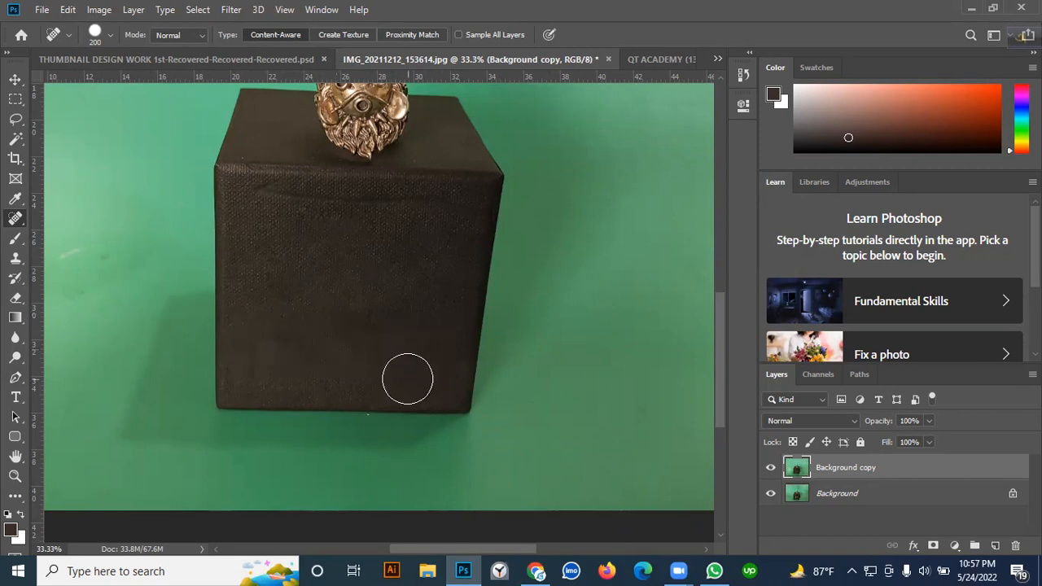
Heal the horizontal crease below the box front's upper edge with the Spot Healing Brush at size 100
{"action": "scroll", "coordinate": [406, 381], "scroll_direction": "up", "scroll_amount": 3}
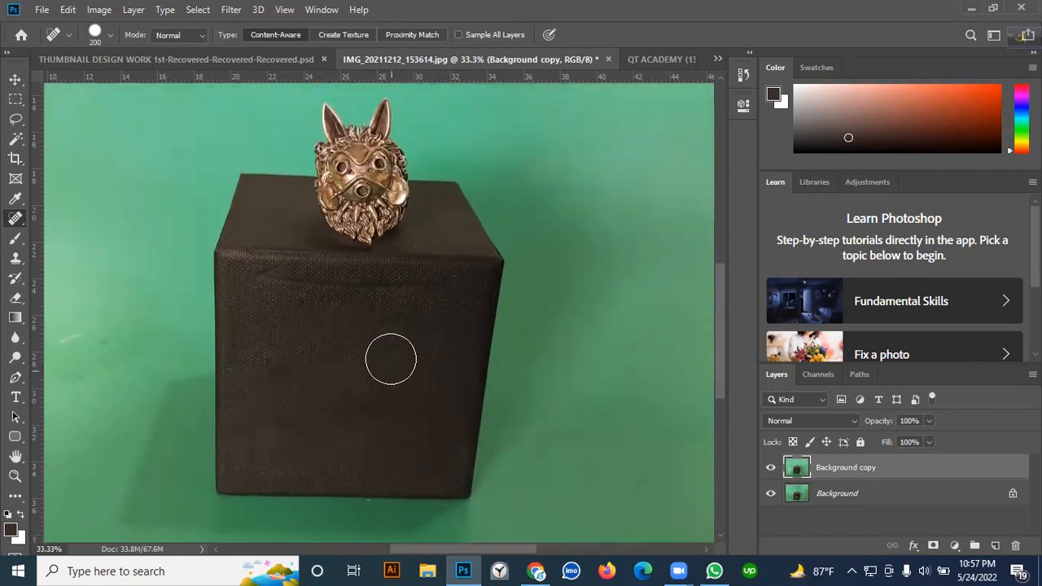
{"action": "scroll", "coordinate": [391, 359], "scroll_direction": "up", "scroll_amount": 2}
{"action": "scroll", "coordinate": [396, 356], "scroll_direction": "down", "scroll_amount": 1}
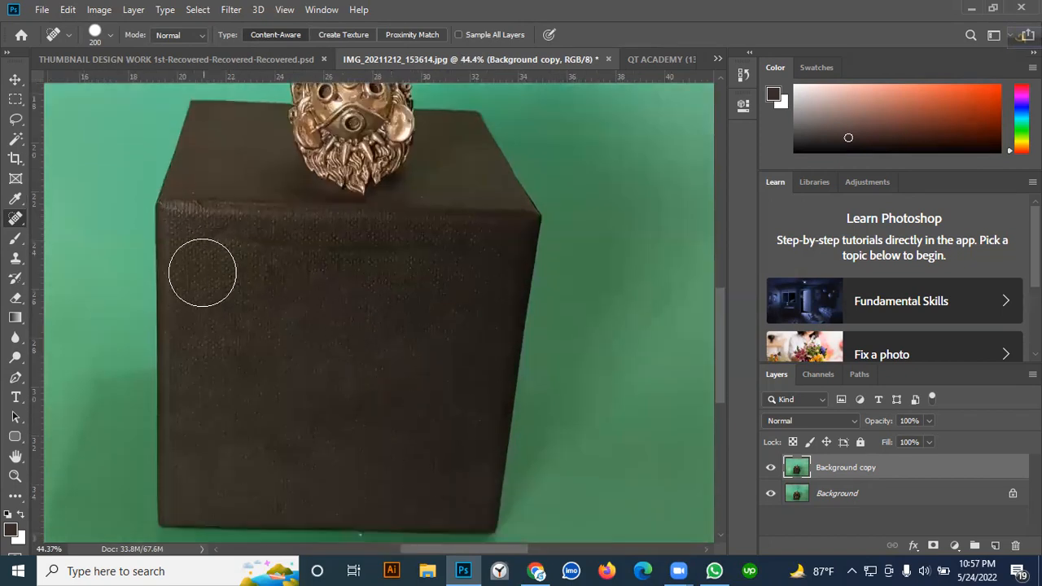
{"action": "left_click", "coordinate": [15, 79]}
{"action": "left_click", "coordinate": [16, 220]}
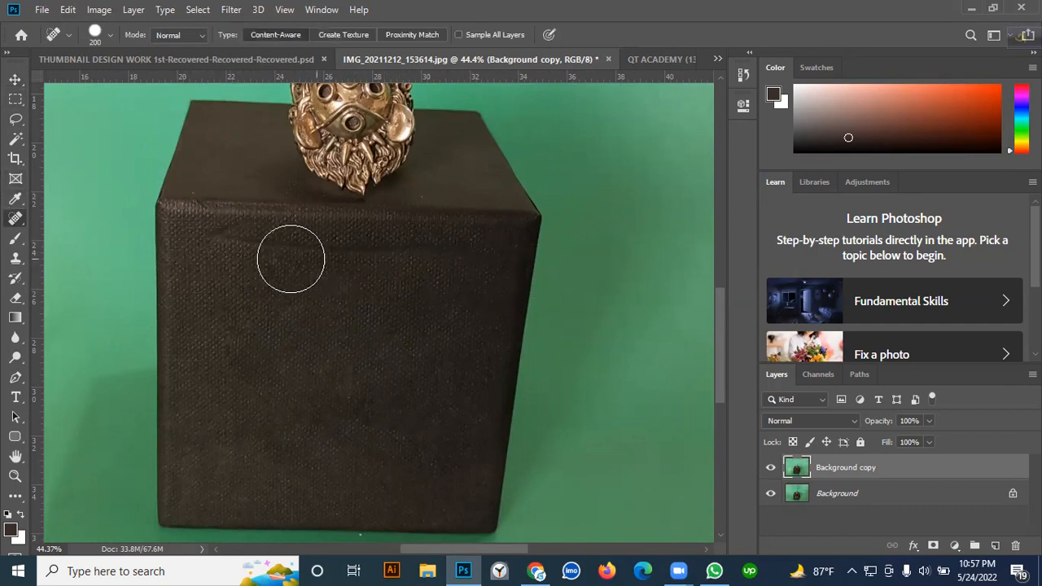
{"action": "scroll", "coordinate": [284, 251], "scroll_direction": "up", "scroll_amount": 1}
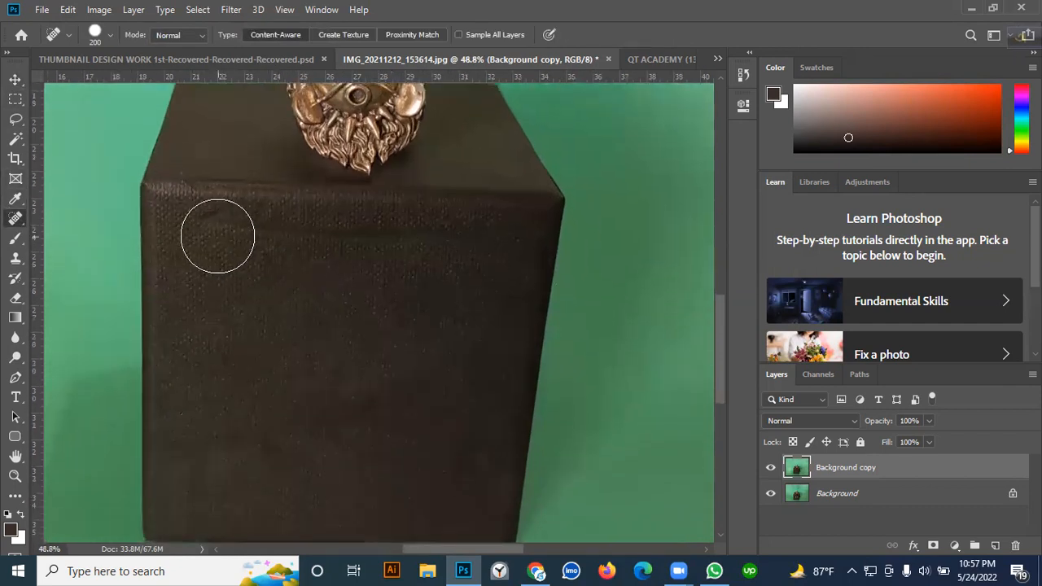
{"action": "key", "text": "bracketleft"}
{"action": "key", "text": "bracketleft"}
{"action": "key", "text": "bracketleft"}
{"action": "key", "text": "bracketleft"}
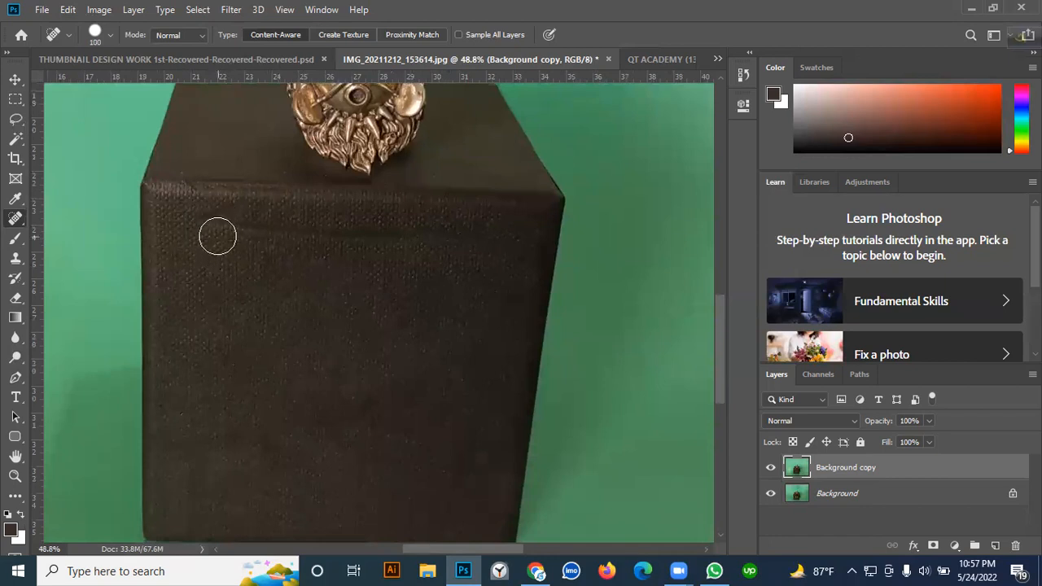
{"action": "left_click_drag", "start_coordinate": [205, 223], "coordinate": [292, 224]}
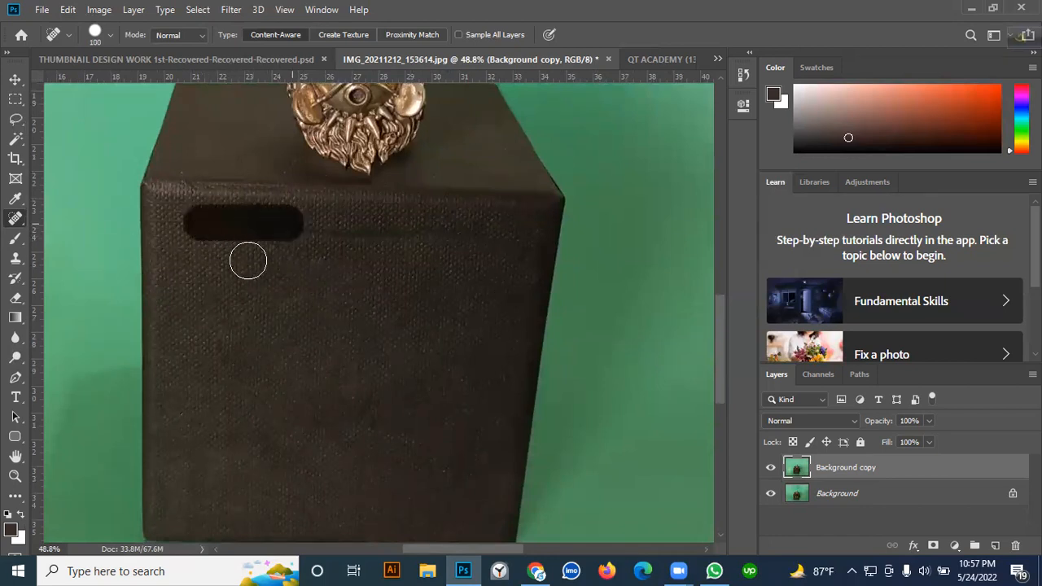
{"action": "mouse_move", "coordinate": [287, 223]}
{"action": "left_mouse_down"}
{"action": "mouse_move", "coordinate": [246, 217]}
{"action": "mouse_move", "coordinate": [536, 243]}
{"action": "left_mouse_up"}
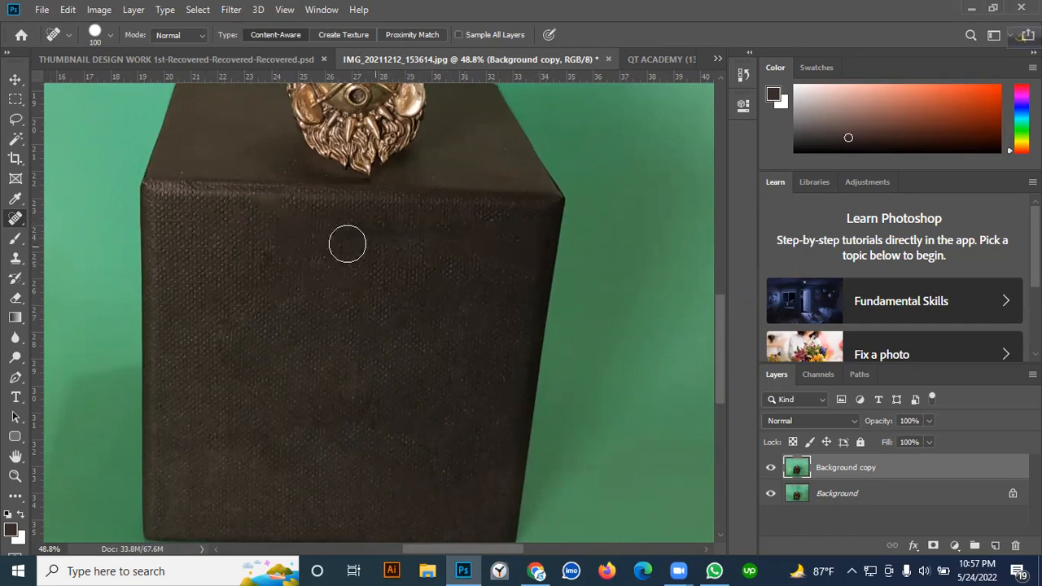
Touch up the remaining uneven texture along the upper part of the box front with short Spot Healing strokes
{"action": "left_click_drag", "start_coordinate": [389, 243], "coordinate": [297, 242]}
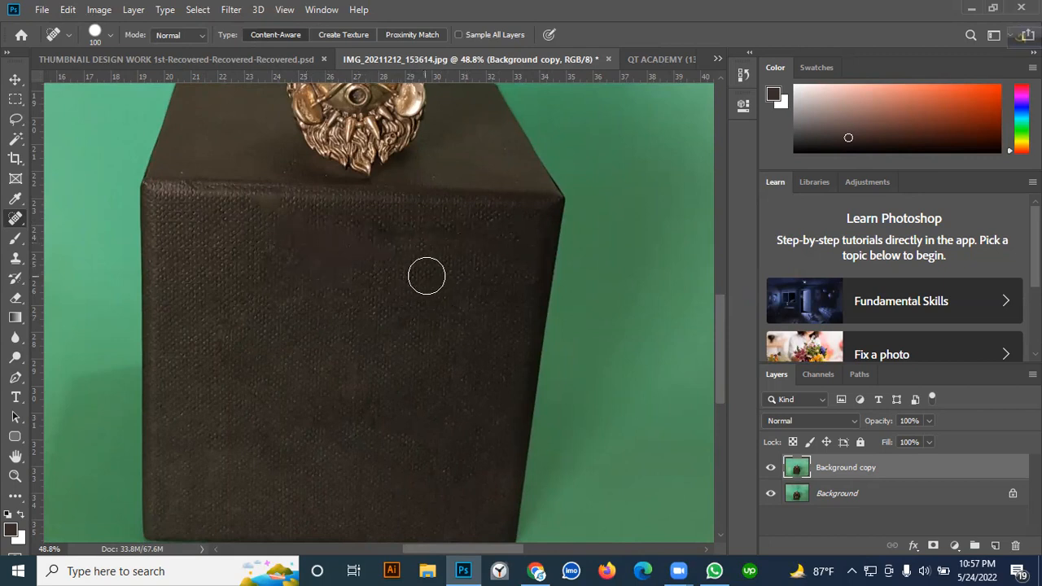
{"action": "left_click_drag", "start_coordinate": [451, 245], "coordinate": [395, 236]}
{"action": "left_click", "coordinate": [447, 289]}
{"action": "left_click", "coordinate": [271, 214]}
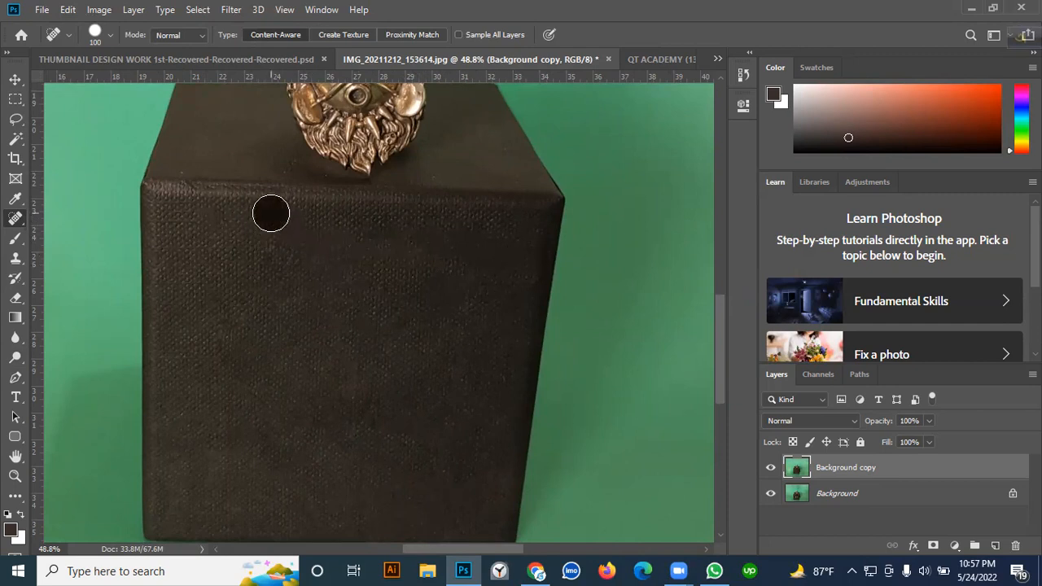
Smooth the uneven spot along the box's upper front edge with a Spot Healing stroke and the Patch tool, and clear the selection
{"action": "left_click_drag", "start_coordinate": [298, 219], "coordinate": [254, 218]}
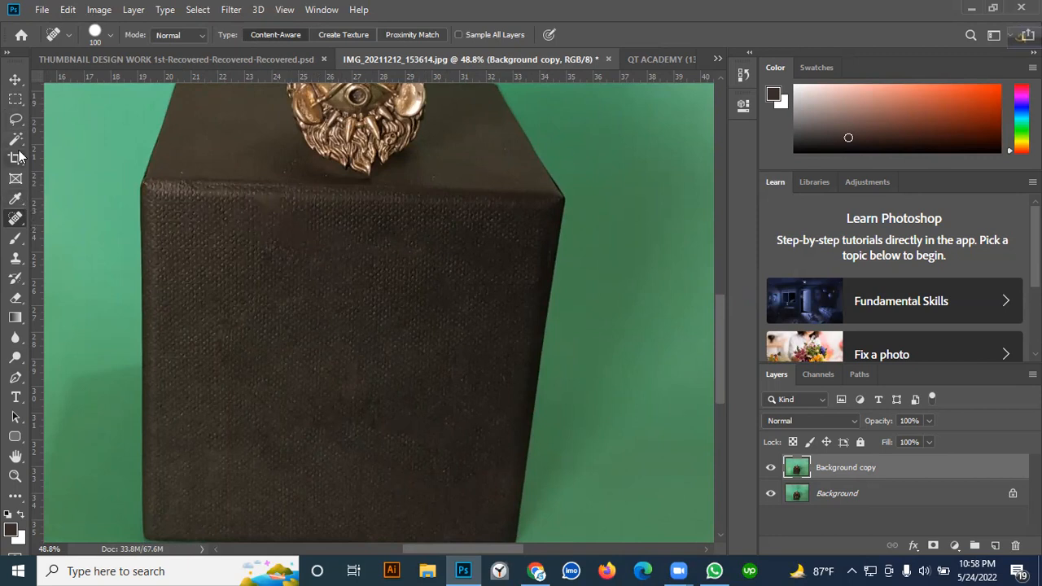
{"action": "right_click", "coordinate": [18, 226]}
{"action": "left_click", "coordinate": [76, 247]}
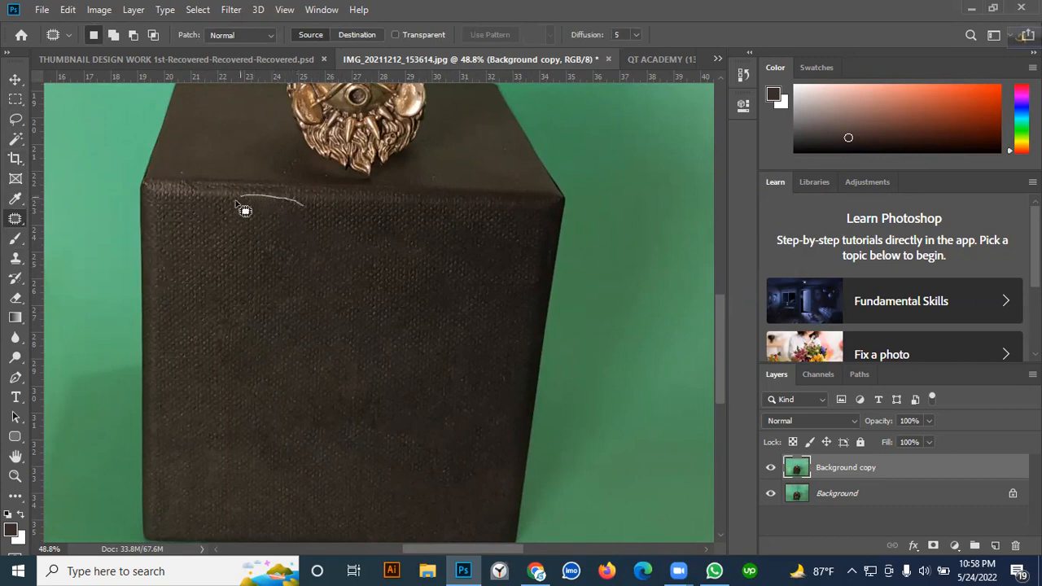
{"action": "left_click_drag", "start_coordinate": [241, 225], "coordinate": [243, 229]}
{"action": "left_click", "coordinate": [255, 185]}
{"action": "mouse_move", "coordinate": [257, 210]}
{"action": "left_mouse_down"}
{"action": "mouse_move", "coordinate": [276, 211]}
{"action": "mouse_move", "coordinate": [233, 210]}
{"action": "left_mouse_up"}
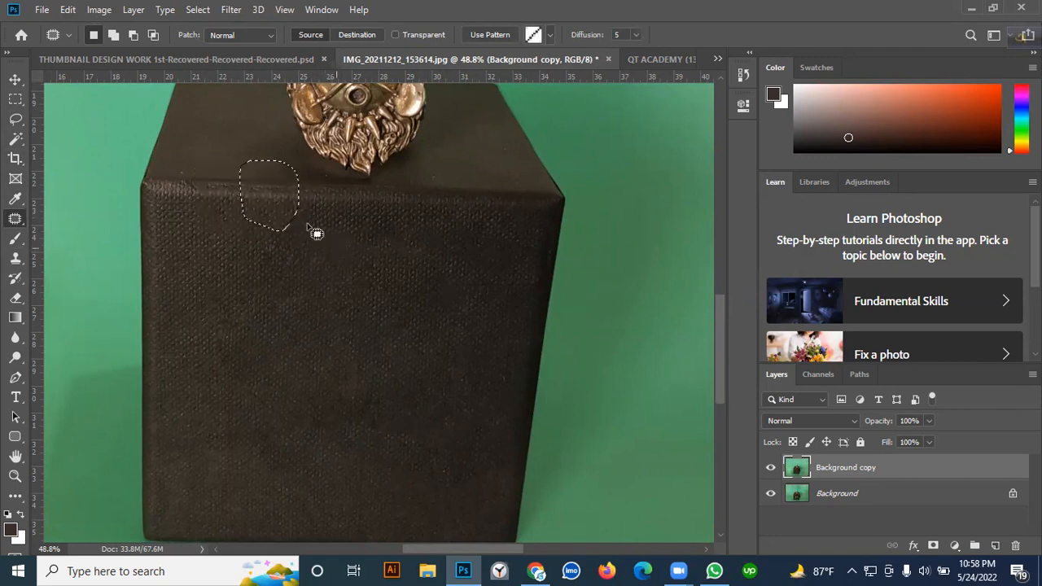
{"action": "key", "text": "ctrl+d"}
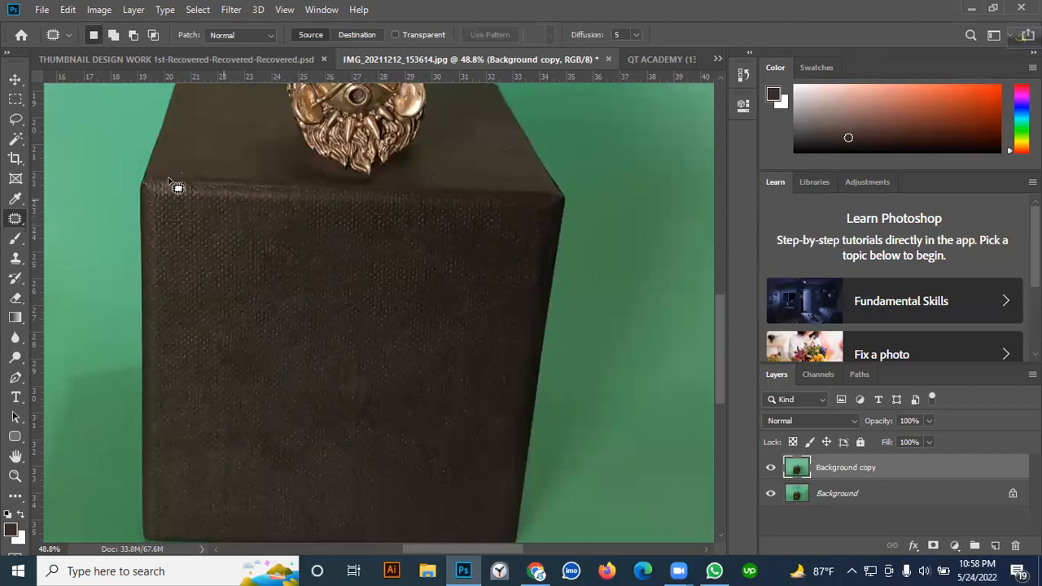
Select the box's top face with the Polygonal Lasso by outlining its four corners
{"action": "right_click", "coordinate": [16, 224]}
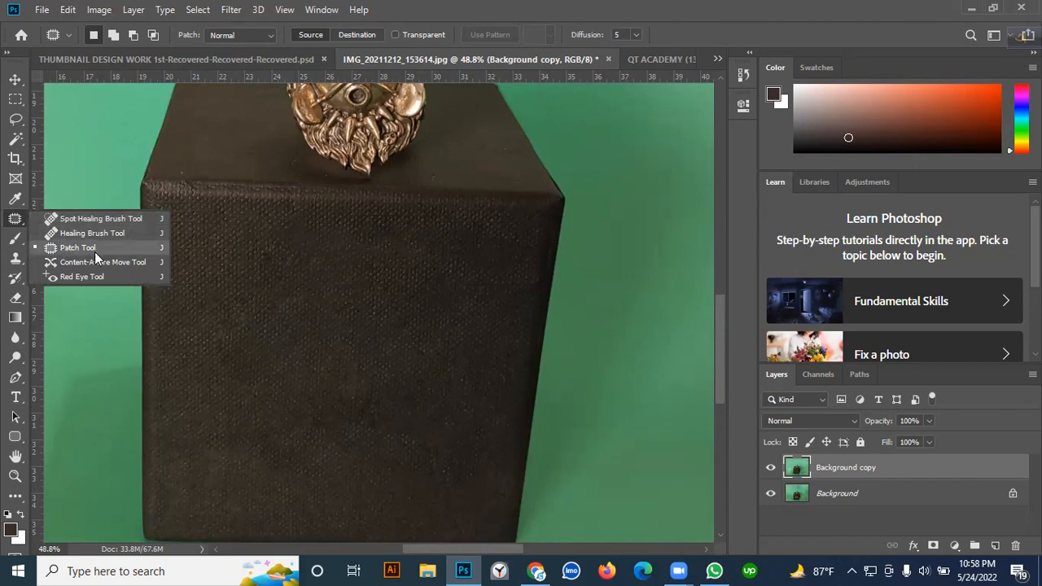
{"action": "left_click", "coordinate": [16, 80]}
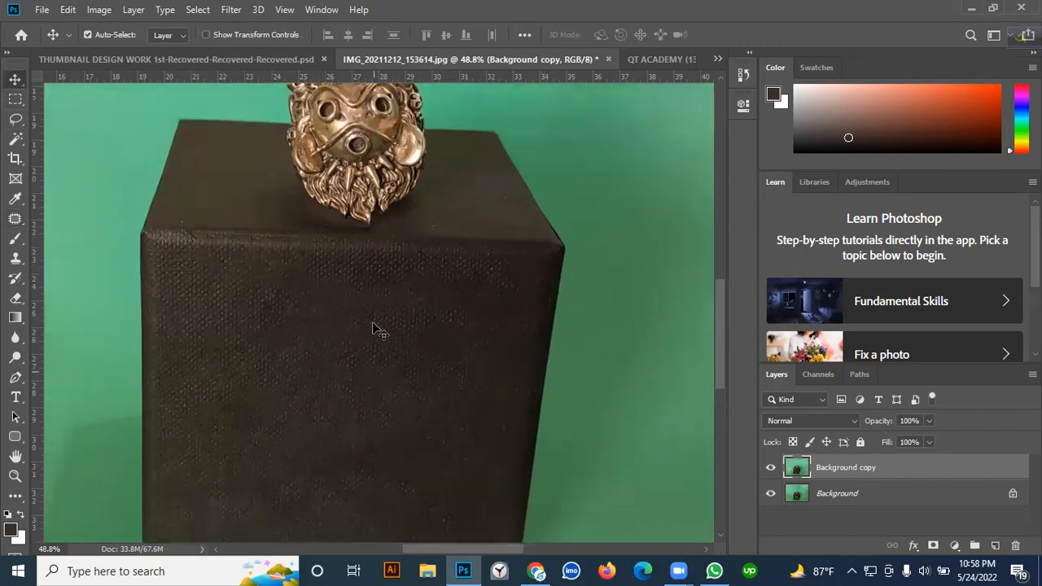
{"action": "scroll", "coordinate": [374, 328], "scroll_direction": "up", "scroll_amount": 3}
{"action": "scroll", "coordinate": [421, 209], "scroll_direction": "up", "scroll_amount": 1}
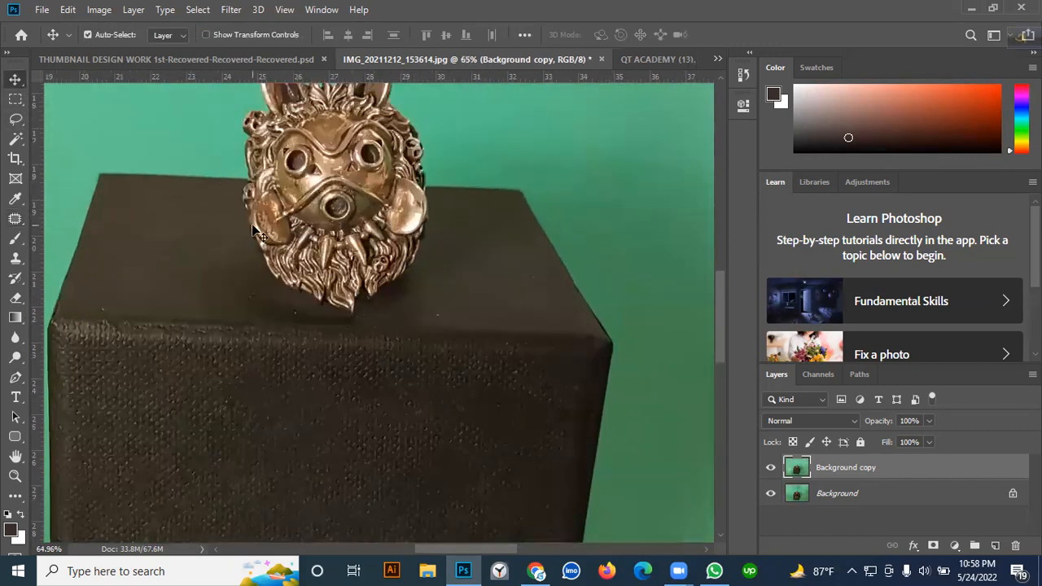
{"action": "scroll", "coordinate": [255, 232], "scroll_direction": "up", "scroll_amount": 2}
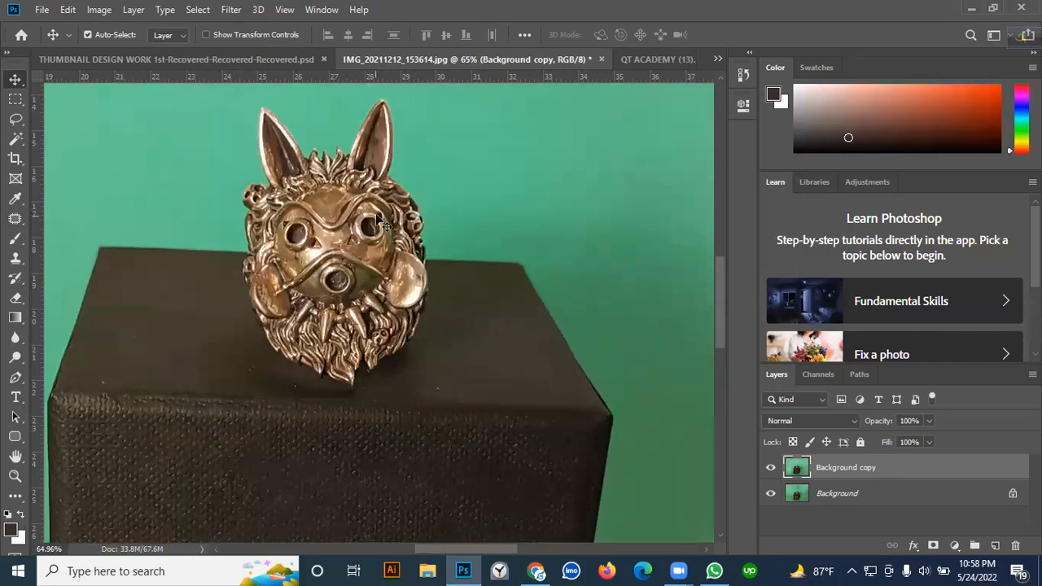
{"action": "scroll", "coordinate": [337, 246], "scroll_direction": "down", "scroll_amount": 2}
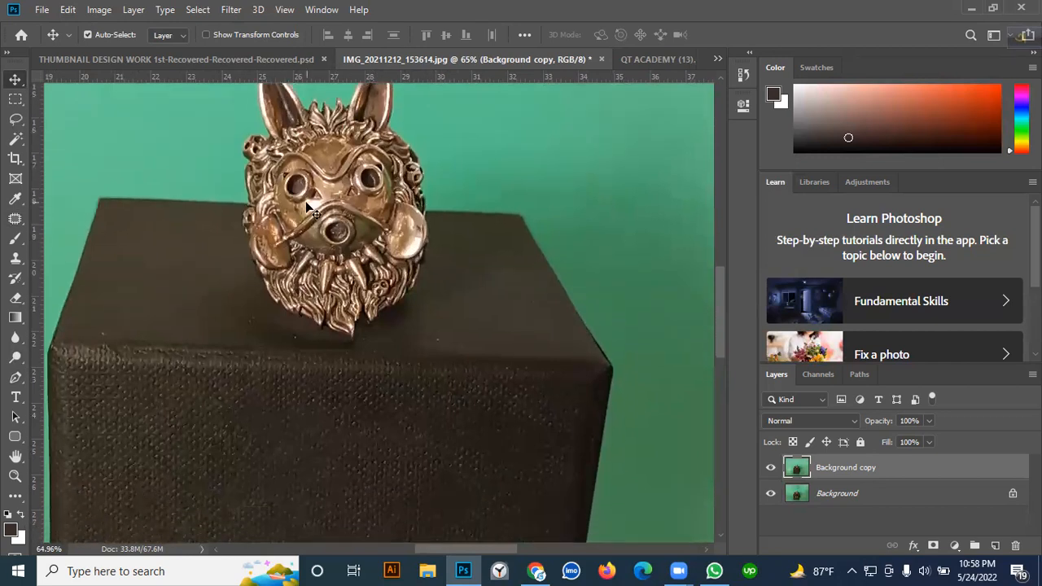
{"action": "scroll", "coordinate": [171, 187], "scroll_direction": "up", "scroll_amount": 1}
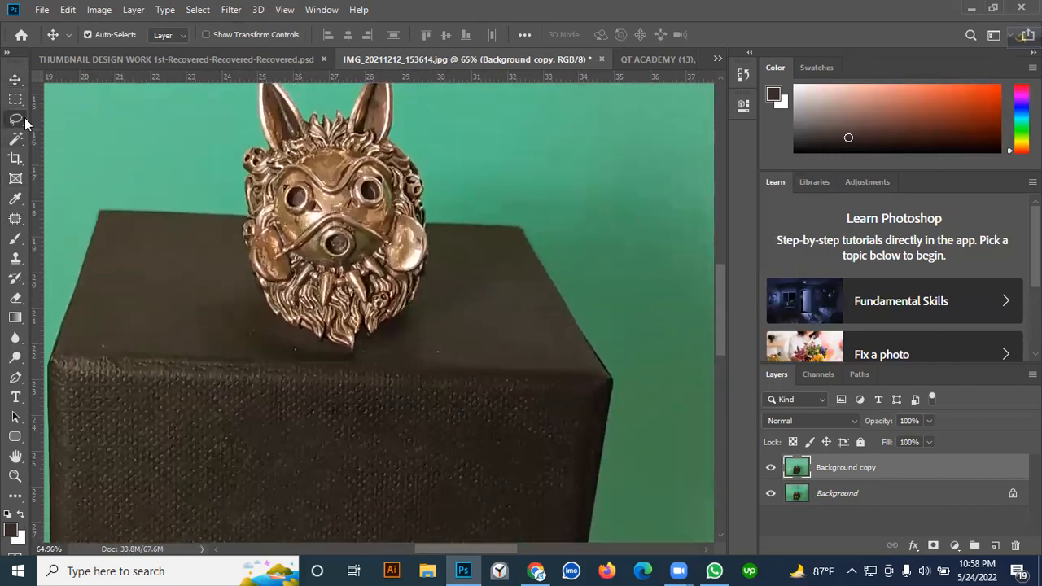
{"action": "right_click", "coordinate": [25, 119]}
{"action": "left_click", "coordinate": [79, 135]}
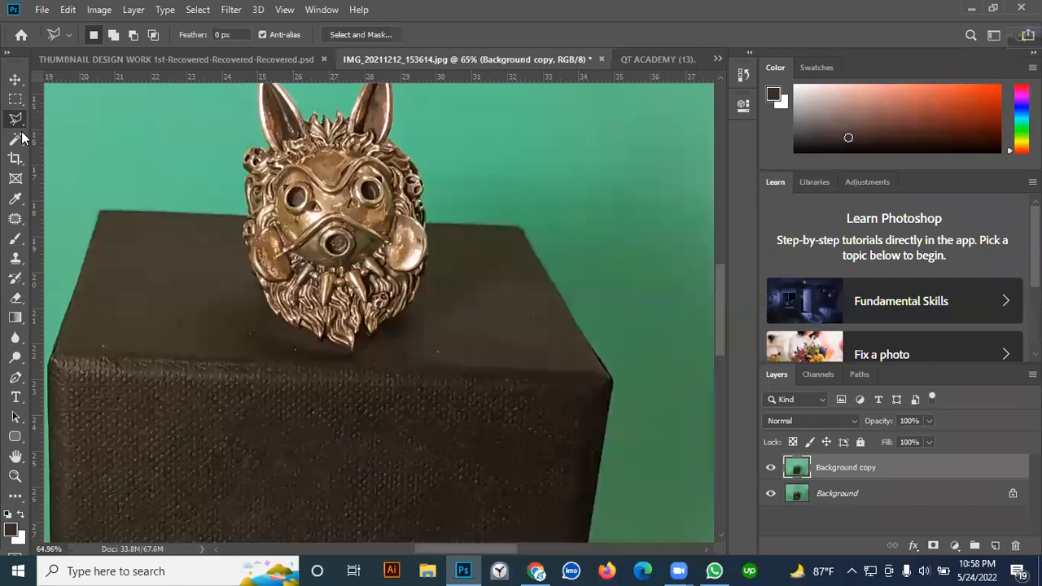
{"action": "right_click", "coordinate": [15, 119]}
{"action": "left_click", "coordinate": [82, 132]}
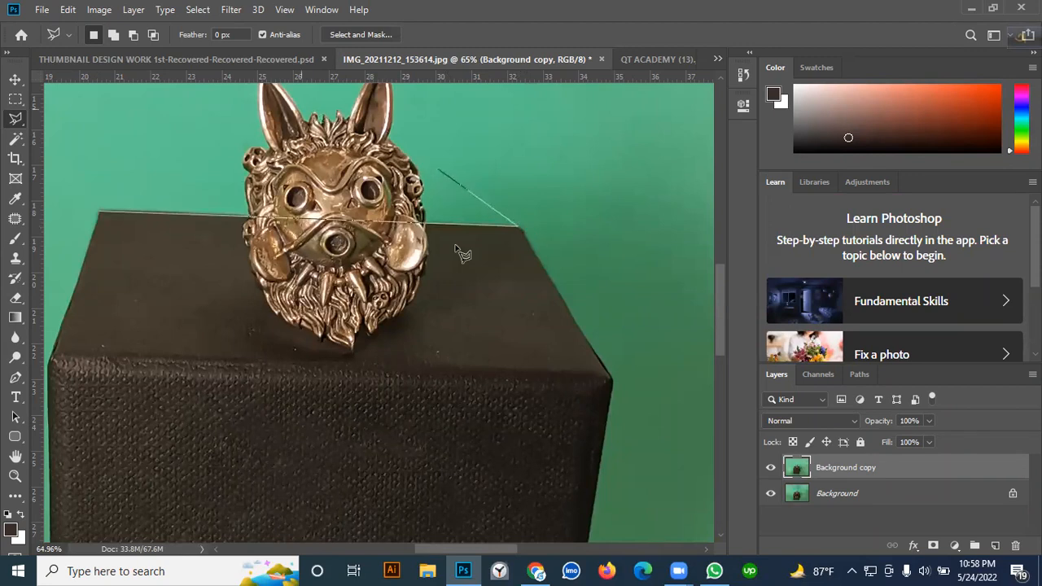
{"action": "left_click", "coordinate": [612, 379]}
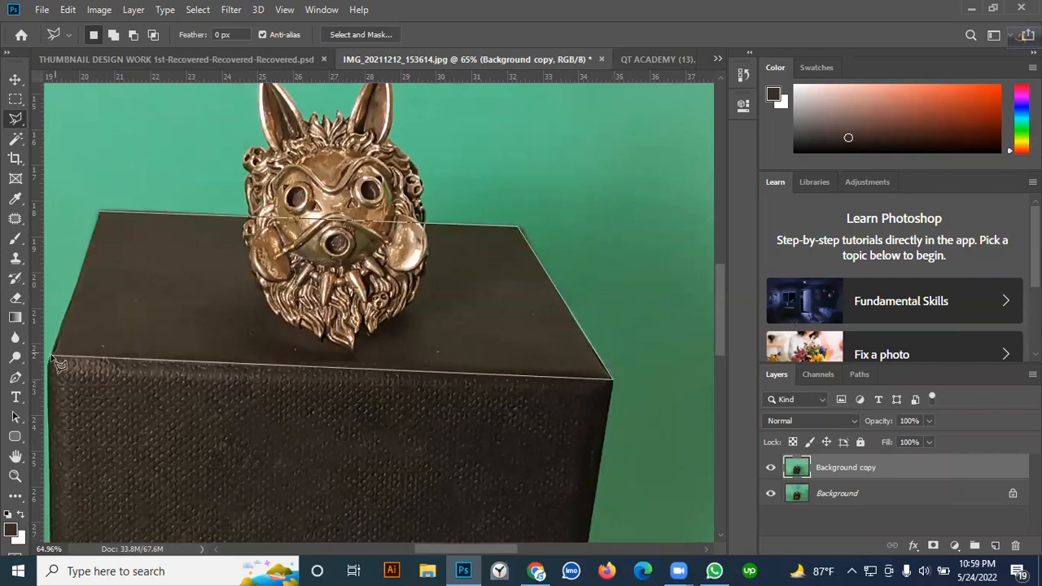
{"action": "left_click", "coordinate": [101, 213]}
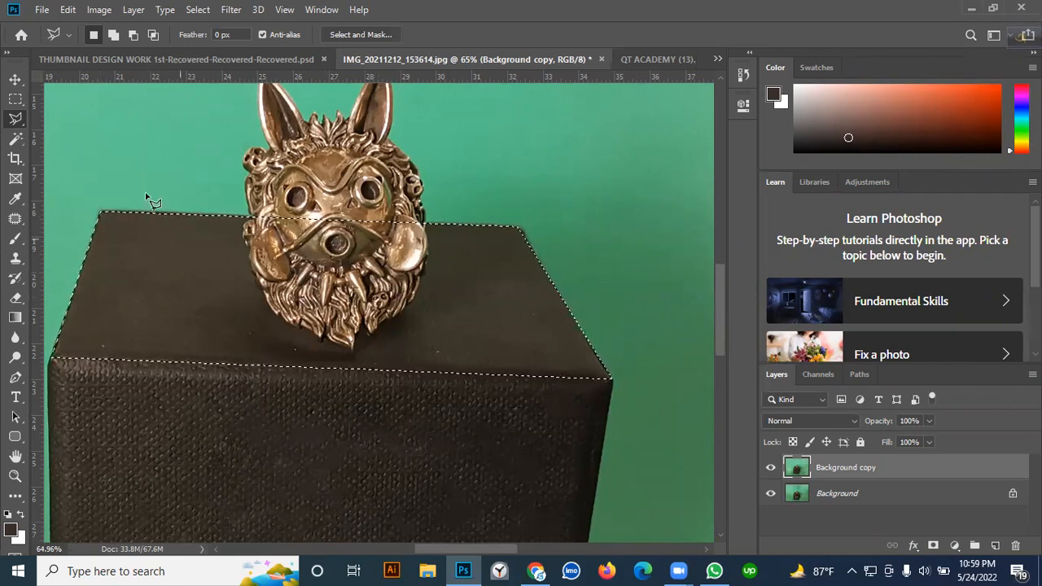
{"action": "right_click", "coordinate": [16, 118]}
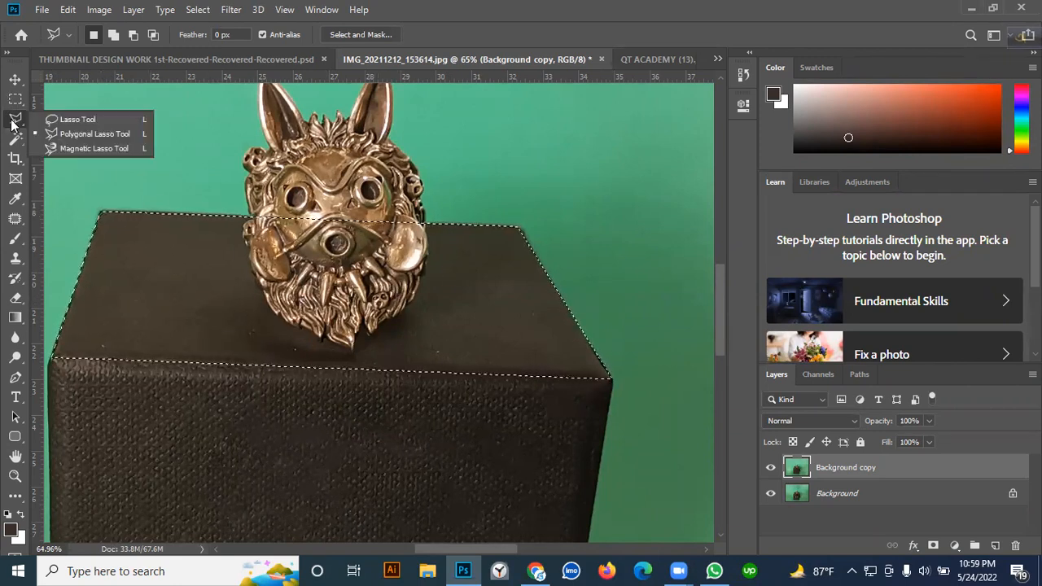
{"action": "left_click", "coordinate": [97, 119]}
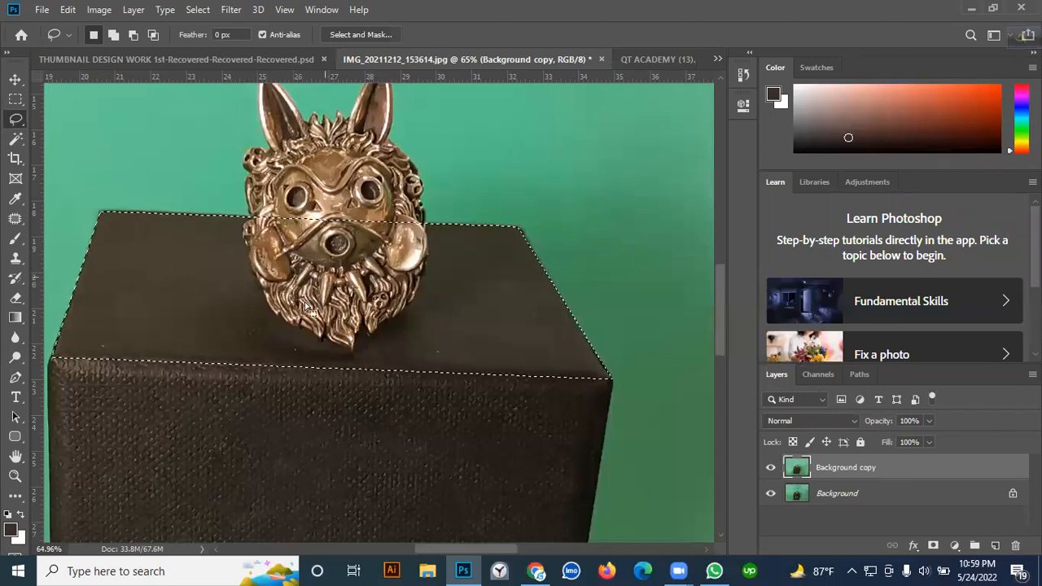
{"action": "key", "text": "v"}
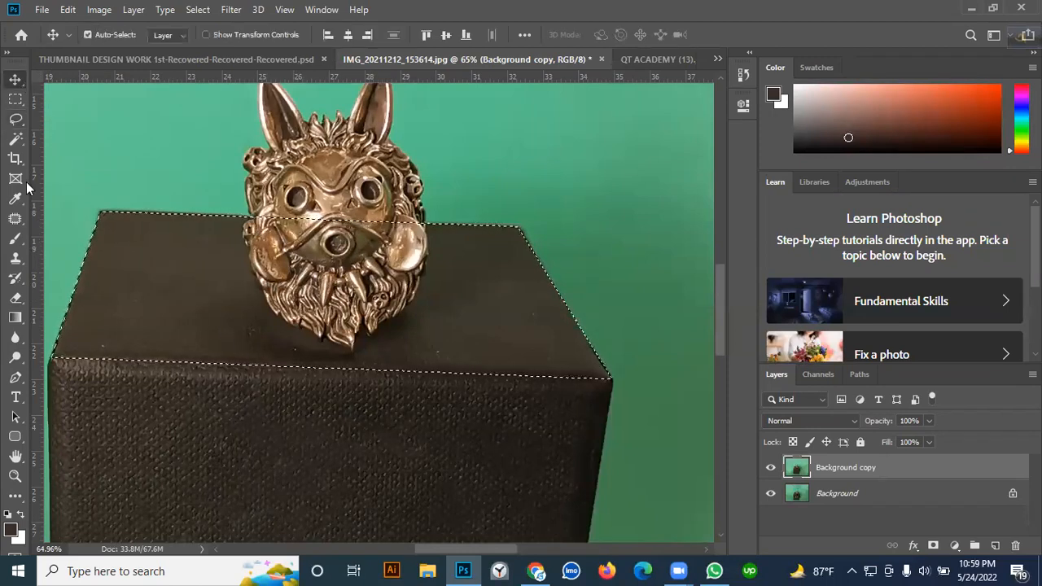
Clone the box-top surface over the ring's lower left side with the Clone Stamp at size 200, undoing the stray green stroke
{"action": "left_click", "coordinate": [15, 218]}
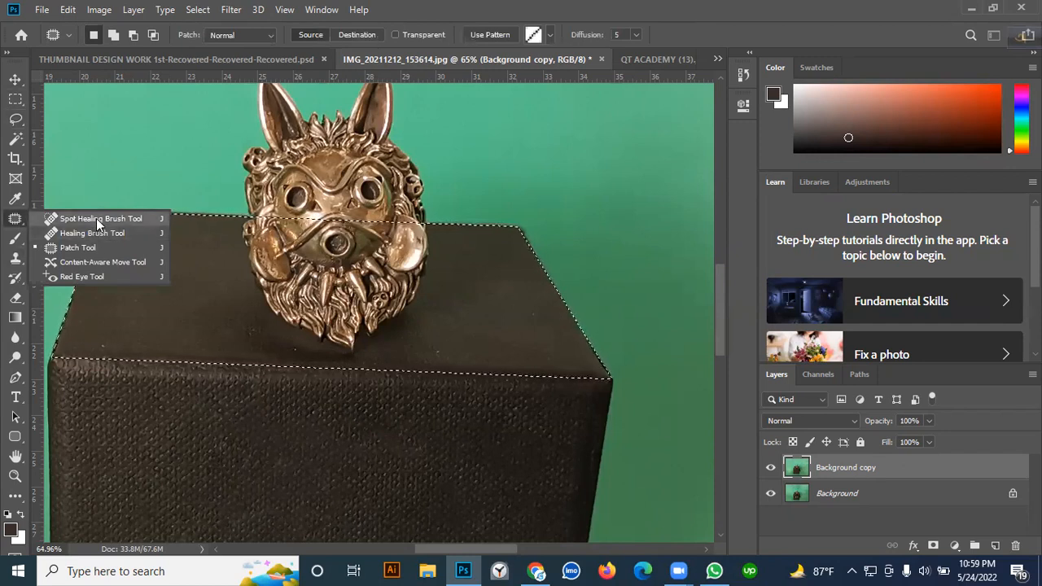
{"action": "left_click", "coordinate": [13, 260]}
{"action": "left_click", "coordinate": [56, 260]}
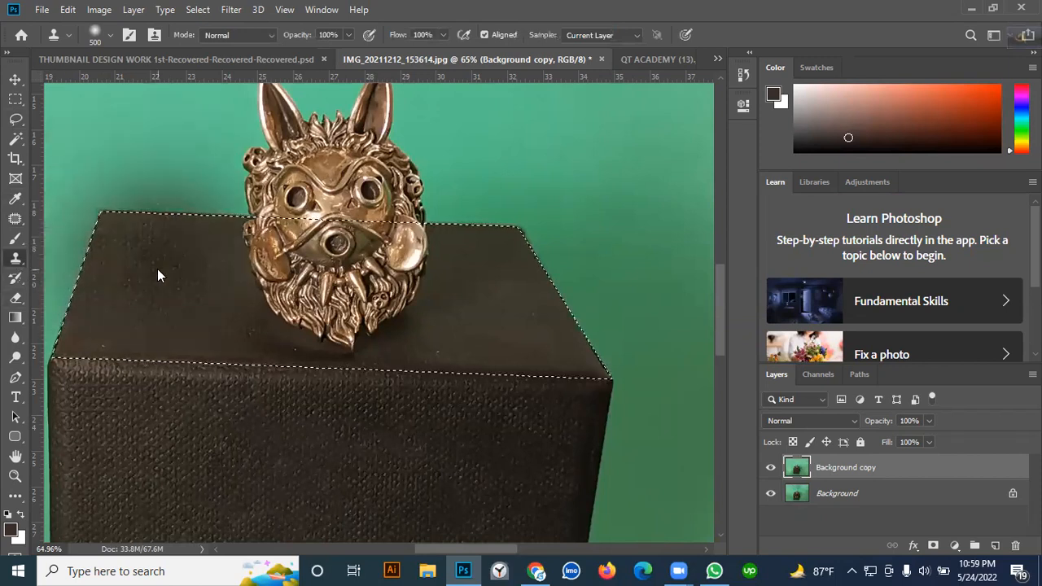
{"action": "key", "text": "bracketleft"}
{"action": "key", "text": "bracketleft"}
{"action": "key", "text": "bracketleft"}
{"action": "key", "text": "bracketleft"}
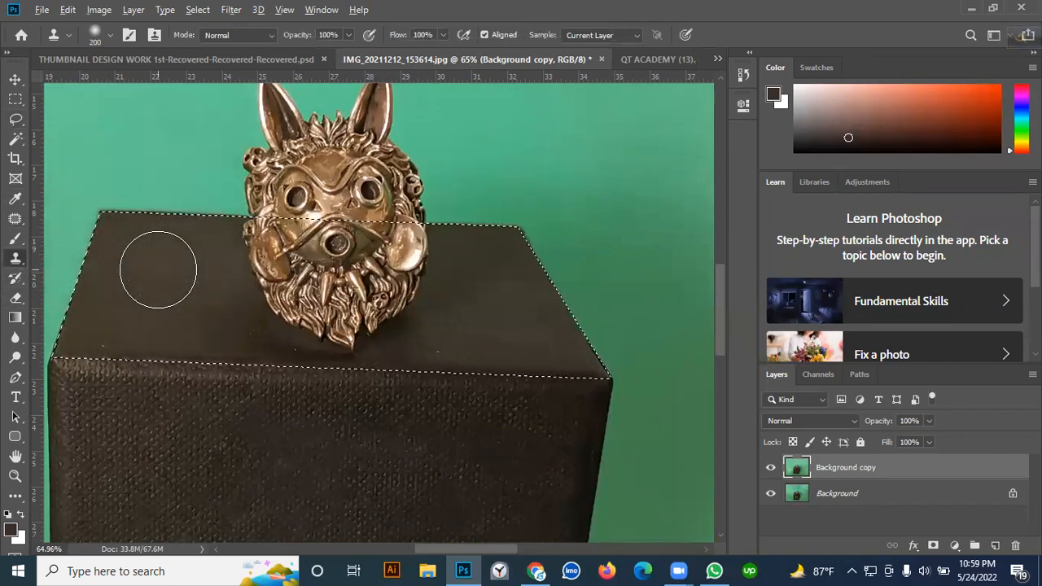
{"action": "left_click", "coordinate": [154, 261], "text": "alt"}
{"action": "left_click", "coordinate": [257, 246]}
{"action": "mouse_move", "coordinate": [257, 246]}
{"action": "left_mouse_down"}
{"action": "mouse_move", "coordinate": [249, 249]}
{"action": "mouse_move", "coordinate": [258, 243]}
{"action": "left_mouse_up"}
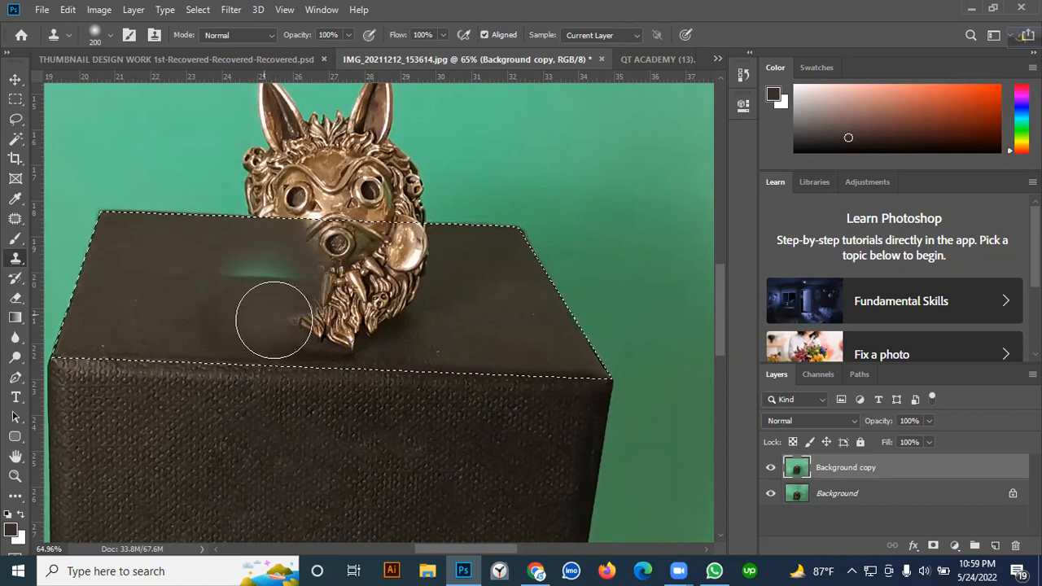
{"action": "key", "text": "ctrl+z"}
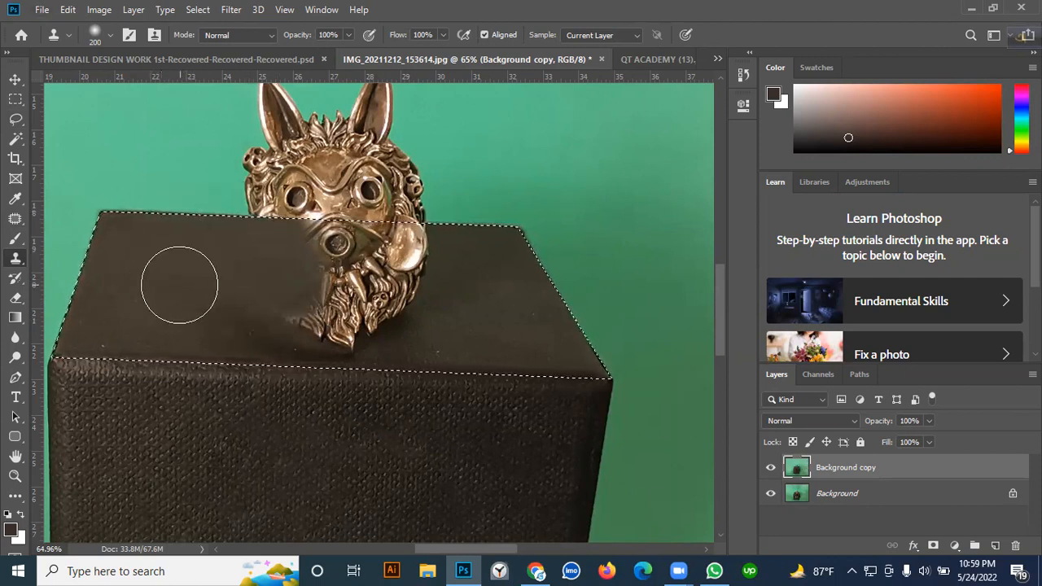
Reduce the Clone Stamp brush to size 150 and try cloning further over the ring's lower left side, undoing the strokes
{"action": "key", "text": "bracketleft"}
{"action": "key", "text": "bracketleft"}
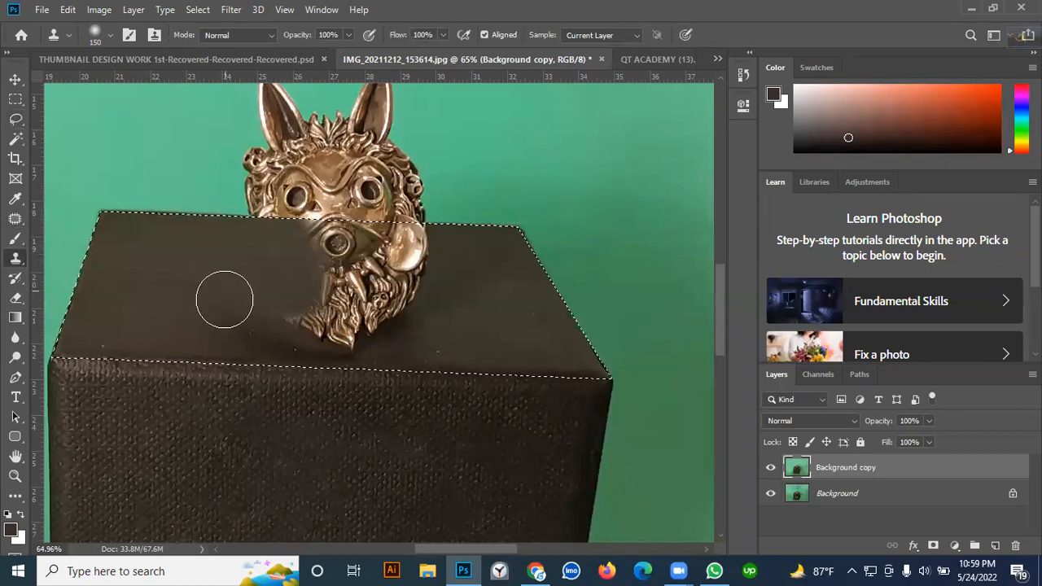
{"action": "left_click", "coordinate": [135, 120]}
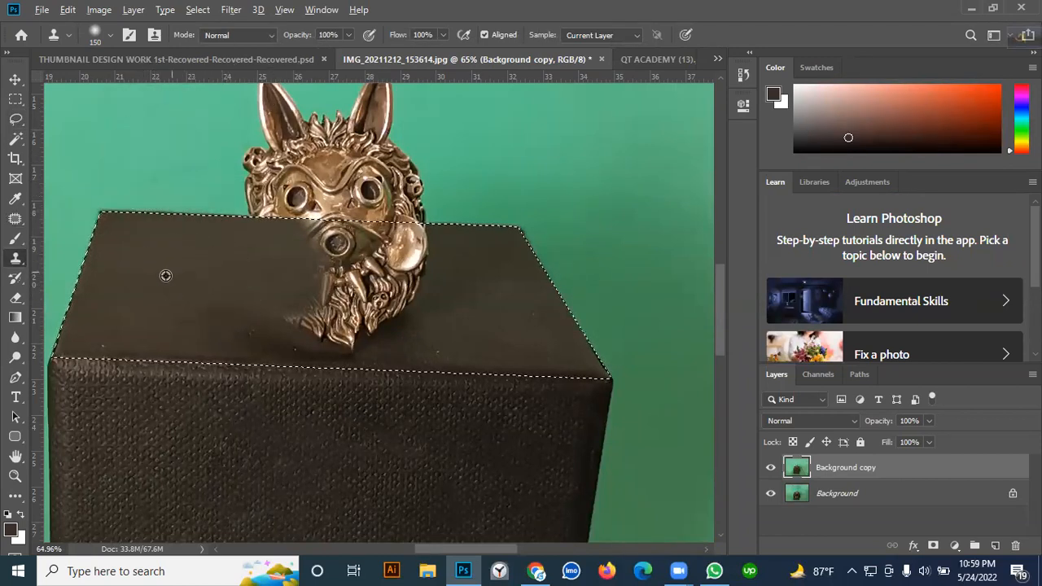
{"action": "scroll", "coordinate": [165, 275], "scroll_direction": "up", "scroll_amount": 3}
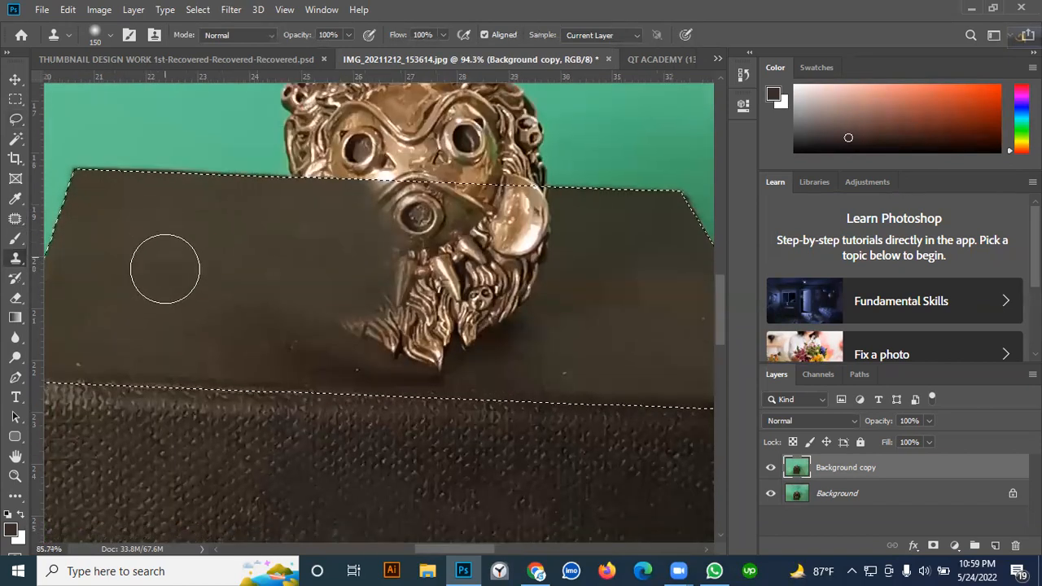
{"action": "scroll", "coordinate": [165, 269], "scroll_direction": "down", "scroll_amount": 2}
{"action": "left_click", "coordinate": [165, 274], "text": "alt"}
{"action": "mouse_move", "coordinate": [315, 308]}
{"action": "left_mouse_down"}
{"action": "mouse_move", "coordinate": [264, 226]}
{"action": "mouse_move", "coordinate": [163, 177]}
{"action": "left_mouse_up"}
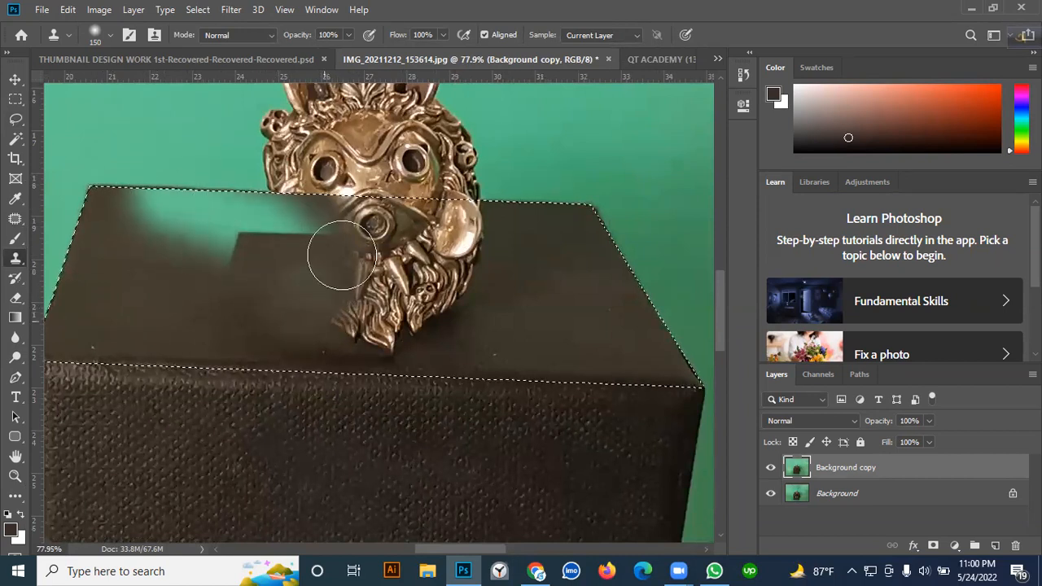
{"action": "key", "text": "ctrl+z"}
{"action": "key", "text": "ctrl+z"}
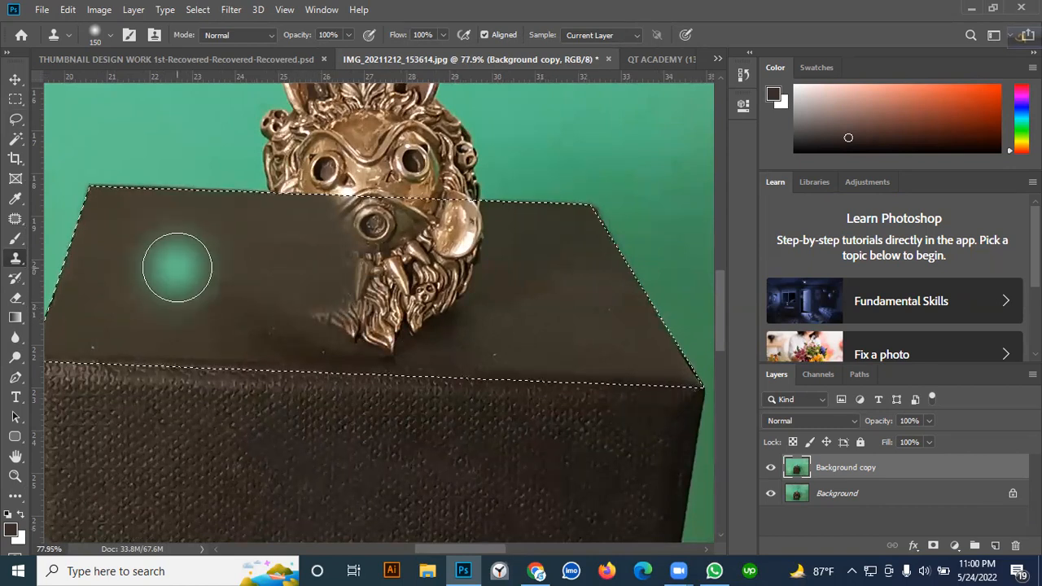
Clone clean box-top surface over the ring's lower beard and the shadows around it, undoing the misplaced strokes
{"action": "left_click", "coordinate": [161, 274], "text": "alt"}
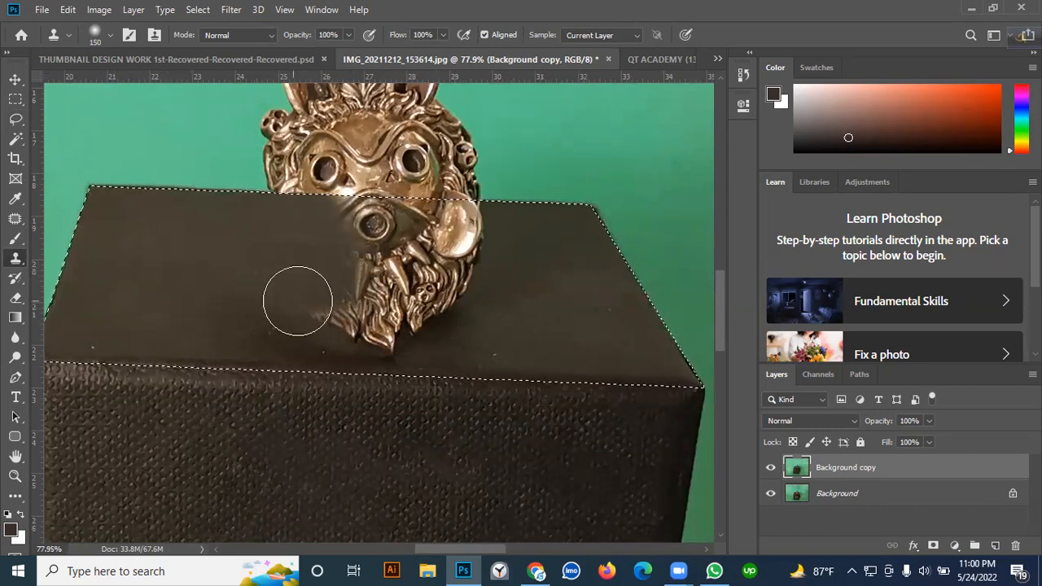
{"action": "left_click_drag", "start_coordinate": [315, 311], "coordinate": [409, 334]}
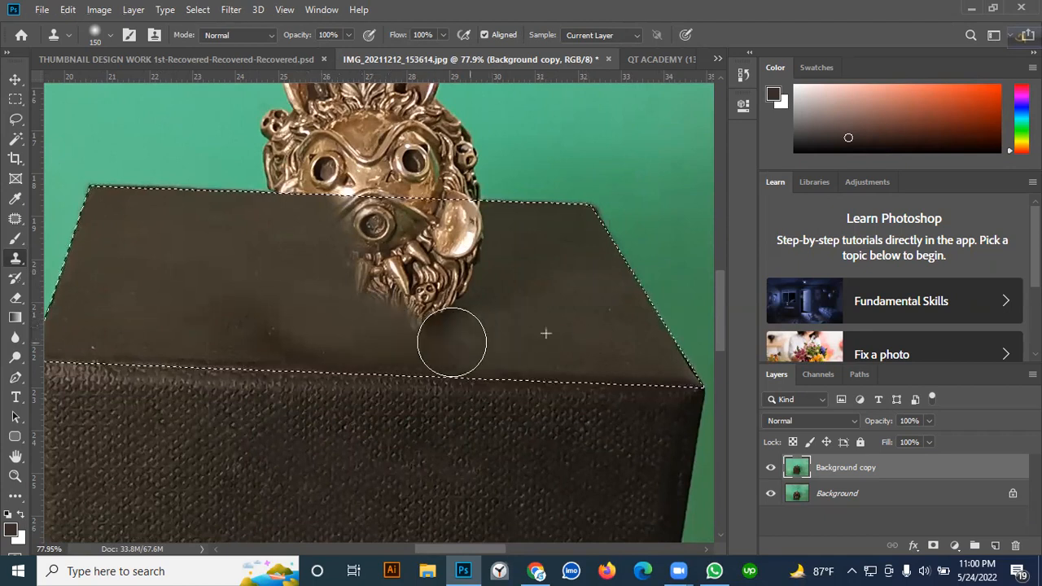
{"action": "left_click_drag", "start_coordinate": [253, 340], "coordinate": [410, 347]}
{"action": "left_click", "coordinate": [597, 314]}
{"action": "left_click", "coordinate": [539, 256], "text": "alt"}
{"action": "left_click_drag", "start_coordinate": [493, 295], "coordinate": [420, 290]}
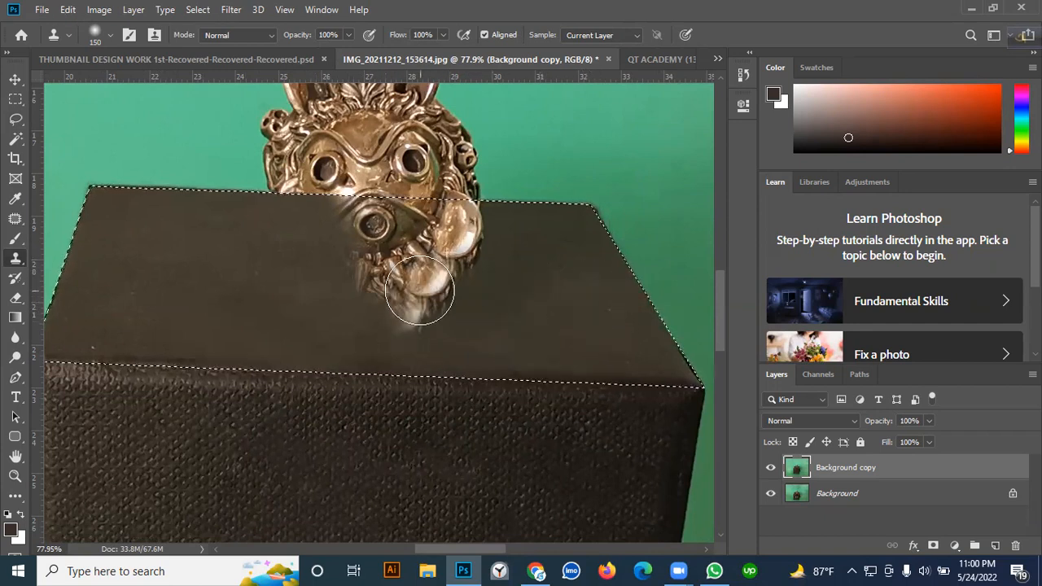
{"action": "key", "text": "ctrl+z"}
{"action": "key", "text": "ctrl+z"}
{"action": "key", "text": "ctrl+z"}
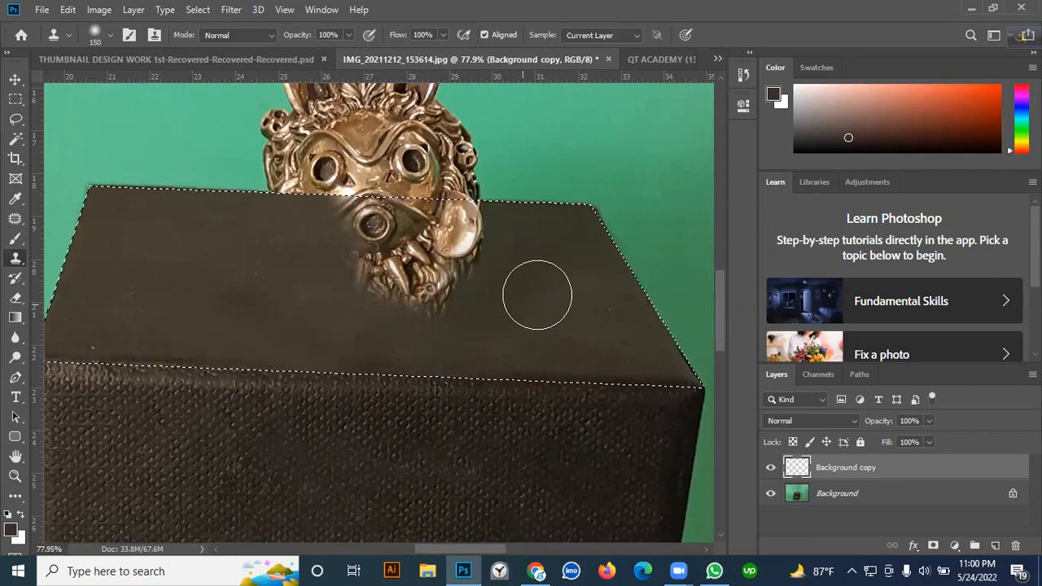
Clone clean box-top surface over the rest of the ring inside the selection, undoing the stray green stroke
{"action": "left_click", "coordinate": [575, 263], "text": "alt"}
{"action": "mouse_move", "coordinate": [488, 267]}
{"action": "left_mouse_down"}
{"action": "mouse_move", "coordinate": [455, 266]}
{"action": "mouse_move", "coordinate": [437, 288]}
{"action": "mouse_move", "coordinate": [524, 279]}
{"action": "mouse_move", "coordinate": [554, 299]}
{"action": "mouse_move", "coordinate": [547, 307]}
{"action": "mouse_move", "coordinate": [572, 303]}
{"action": "left_mouse_up"}
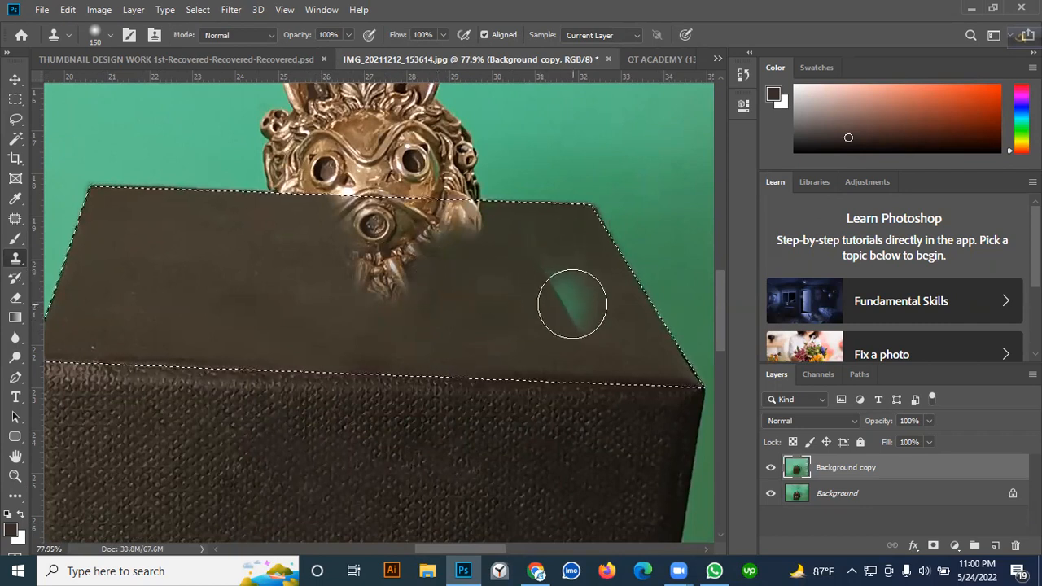
{"action": "key", "text": "ctrl+z"}
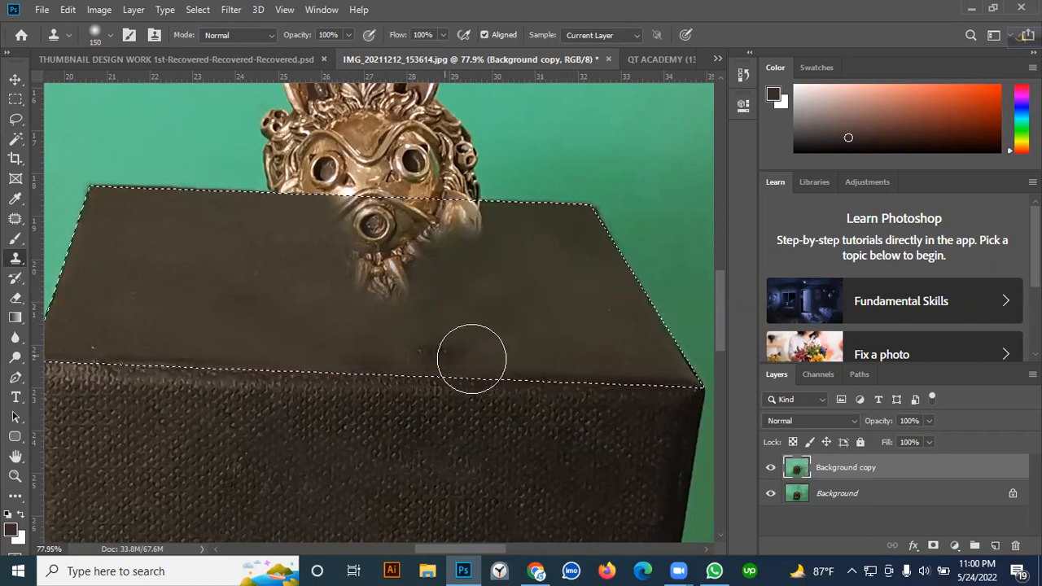
{"action": "left_click", "coordinate": [211, 249], "text": "alt"}
{"action": "left_click_drag", "start_coordinate": [363, 269], "coordinate": [395, 288]}
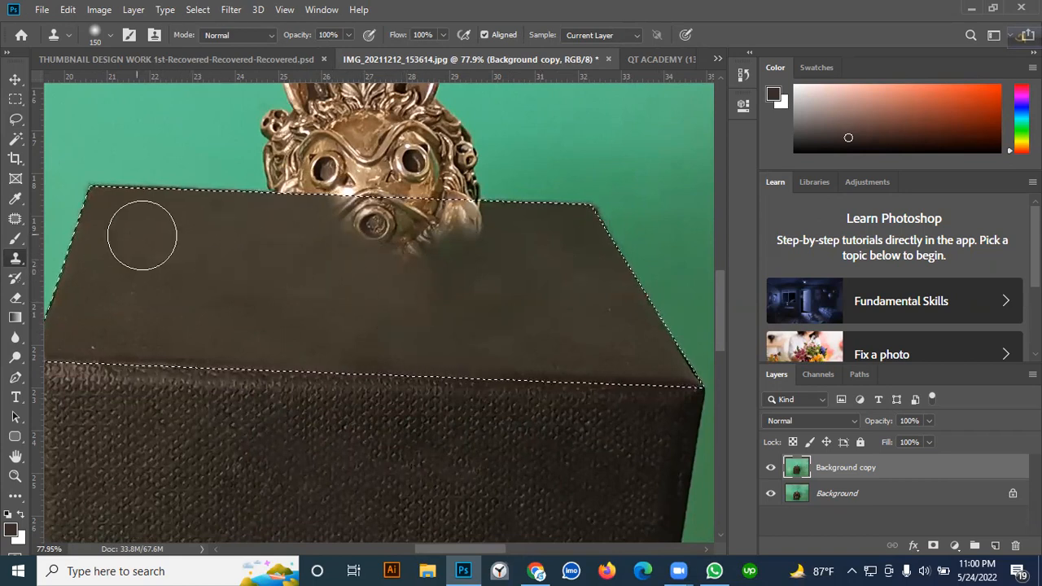
{"action": "mouse_move", "coordinate": [356, 238]}
{"action": "left_mouse_down"}
{"action": "mouse_move", "coordinate": [401, 243]}
{"action": "mouse_move", "coordinate": [366, 244]}
{"action": "mouse_move", "coordinate": [331, 229]}
{"action": "mouse_move", "coordinate": [398, 230]}
{"action": "left_mouse_up"}
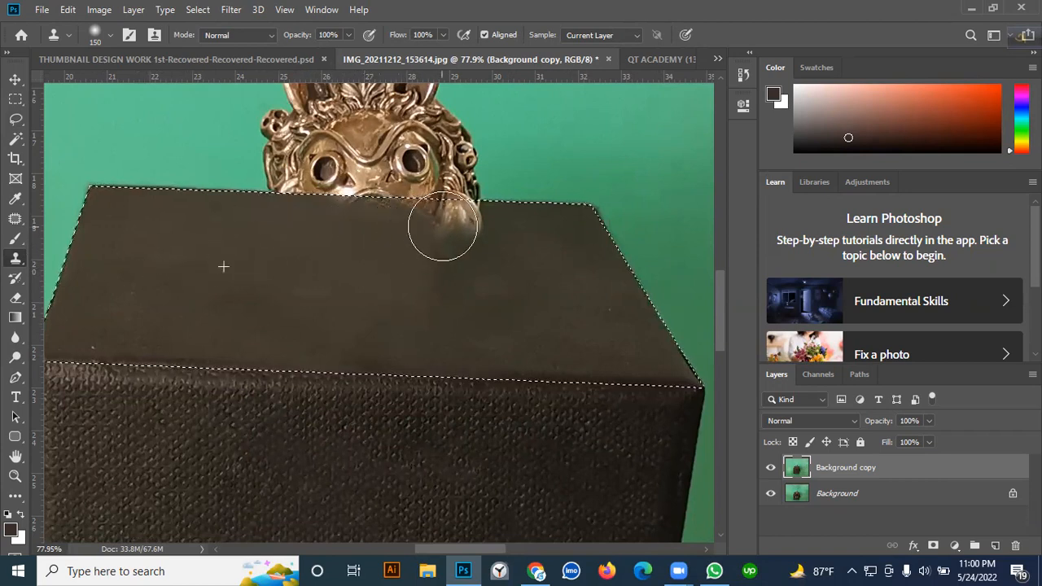
{"action": "left_click_drag", "start_coordinate": [468, 226], "coordinate": [451, 288]}
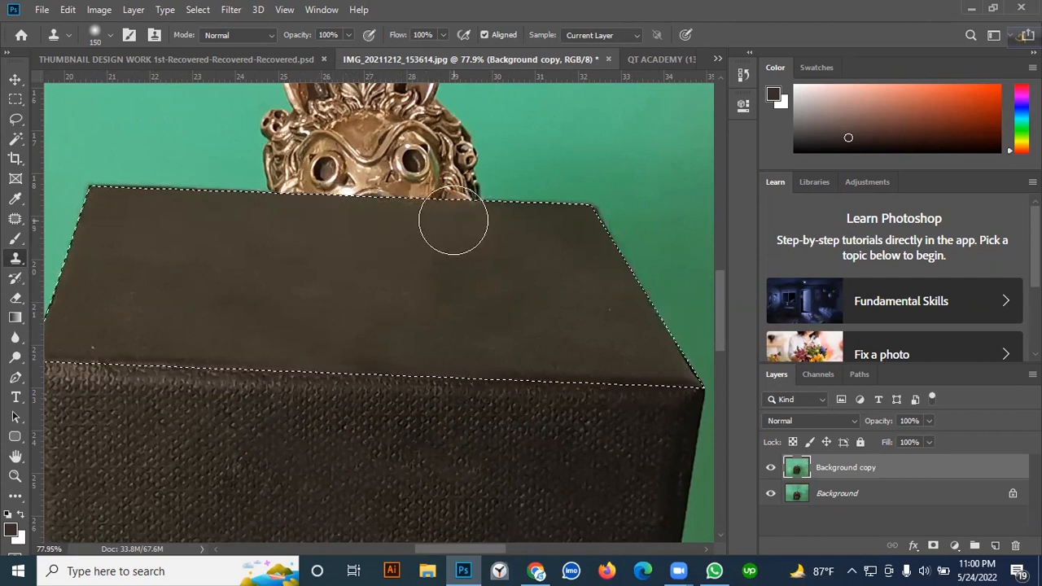
Even out the box top's remaining patchy tones with the Clone Stamp, resampling clean areas of the same face
{"action": "left_click", "coordinate": [514, 308], "text": "alt"}
{"action": "mouse_move", "coordinate": [432, 302]}
{"action": "left_mouse_down"}
{"action": "mouse_move", "coordinate": [272, 300]}
{"action": "mouse_move", "coordinate": [216, 287]}
{"action": "left_mouse_up"}
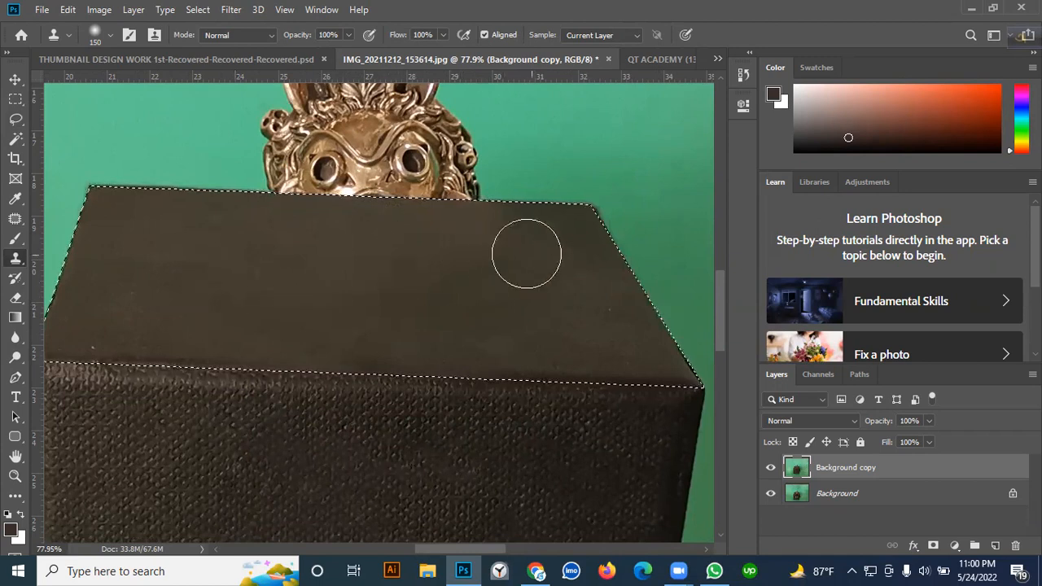
{"action": "left_click", "coordinate": [135, 228], "text": "alt"}
{"action": "mouse_move", "coordinate": [547, 236]}
{"action": "left_mouse_down"}
{"action": "mouse_move", "coordinate": [515, 238]}
{"action": "mouse_move", "coordinate": [532, 254]}
{"action": "left_mouse_up"}
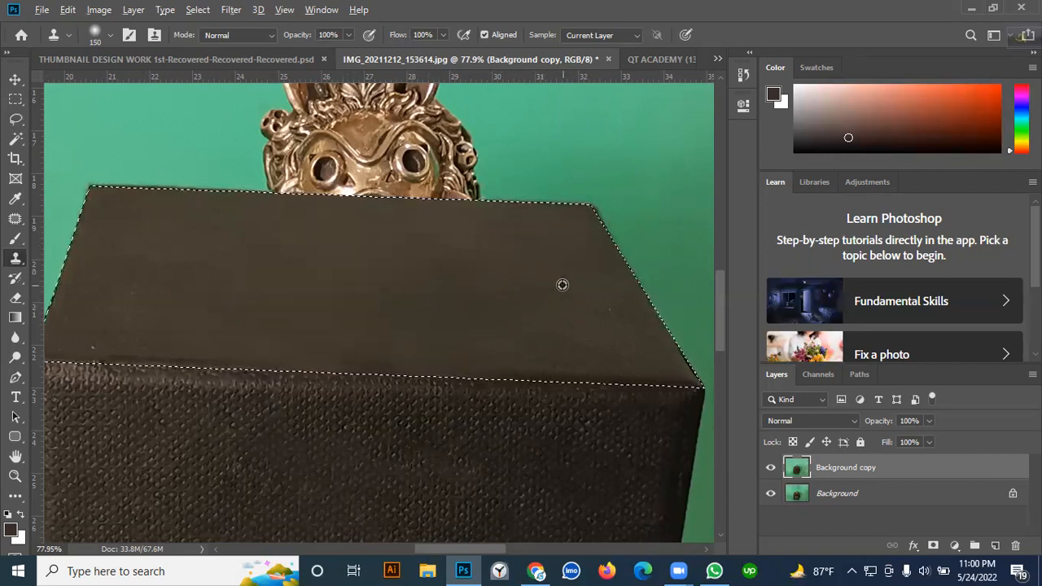
Compare the retouched box with the original by toggling the Background copy layer's visibility, leaving it shown
{"action": "scroll", "coordinate": [440, 282], "scroll_direction": "down", "scroll_amount": 2, "text": "alt"}
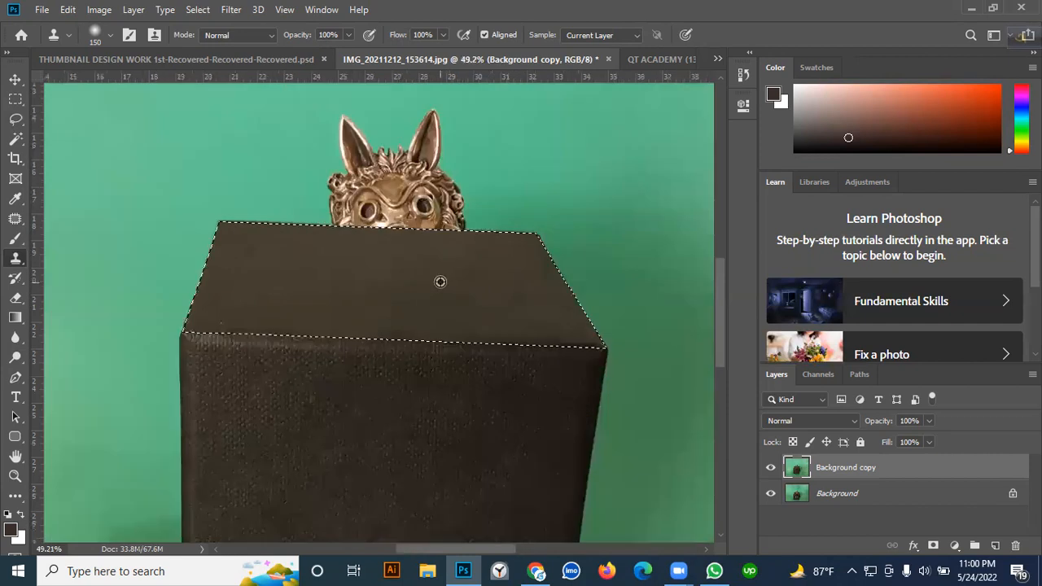
{"action": "scroll", "coordinate": [440, 282], "scroll_direction": "down", "scroll_amount": 1, "text": "alt"}
{"action": "left_click", "coordinate": [771, 468]}
{"action": "left_click", "coordinate": [775, 470]}
{"action": "left_click", "coordinate": [774, 469]}
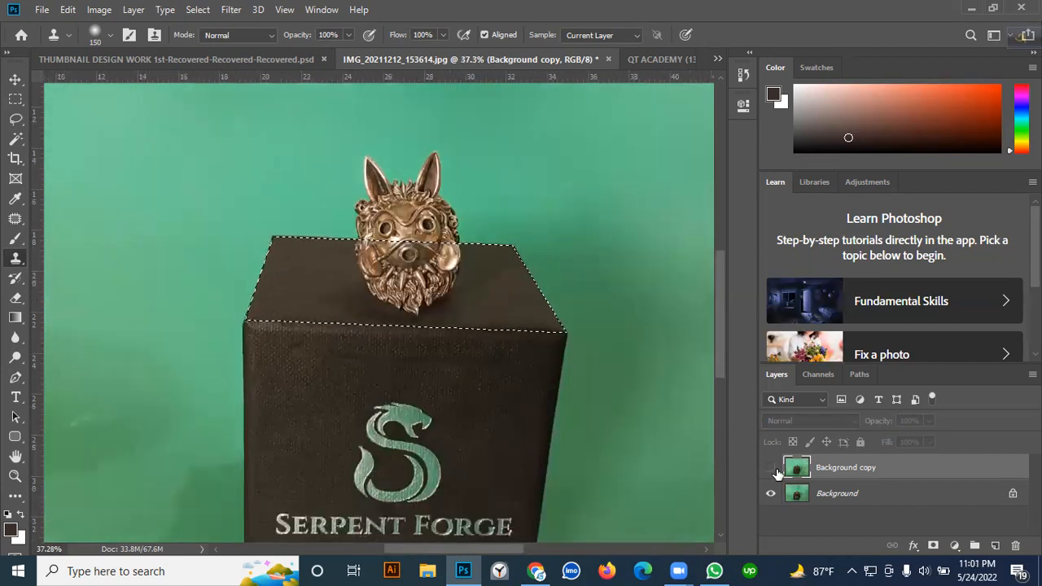
{"action": "left_click", "coordinate": [775, 470]}
{"action": "left_click", "coordinate": [774, 468]}
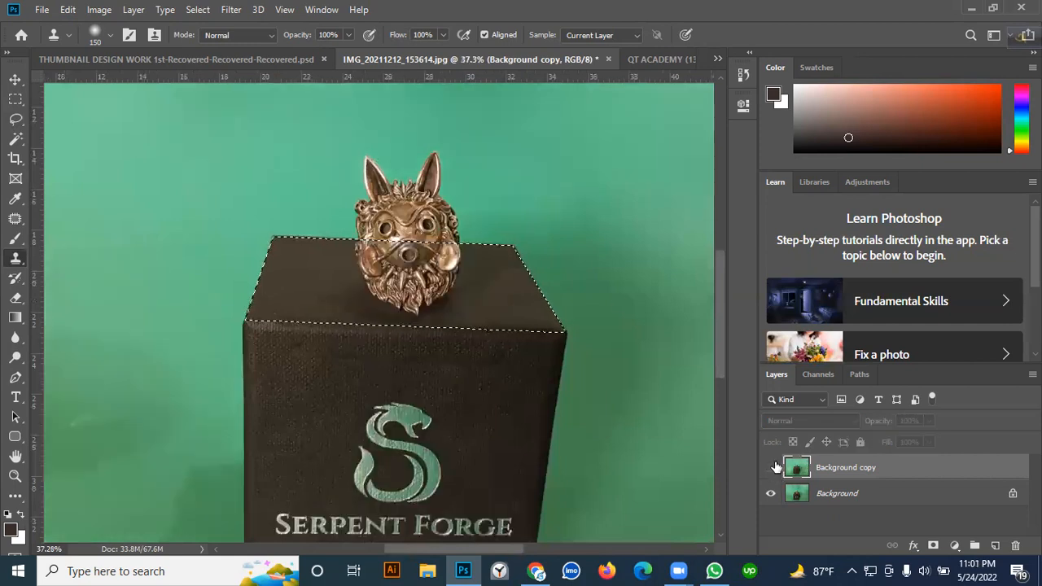
{"action": "left_click", "coordinate": [769, 468]}
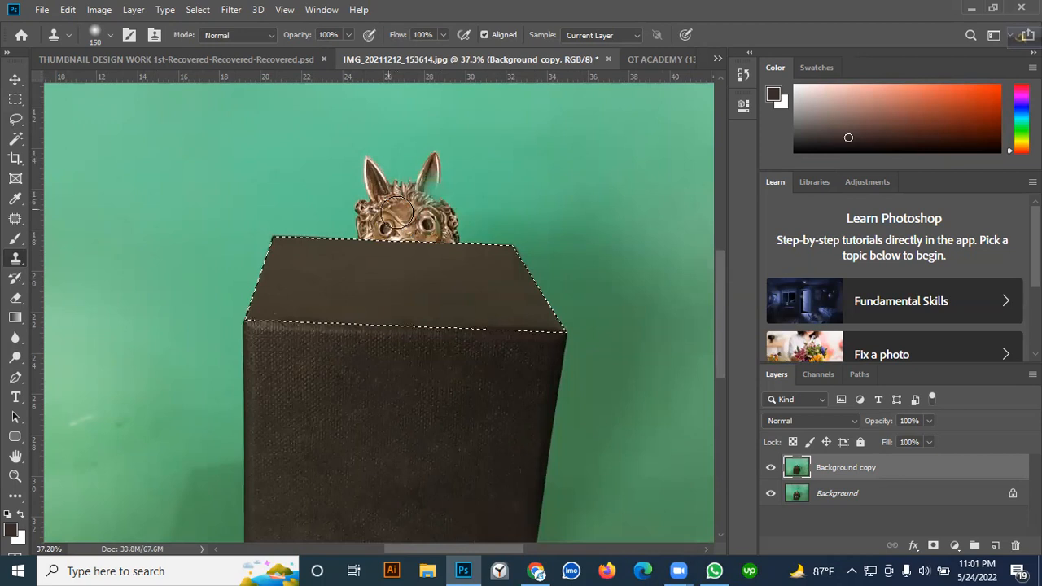
Invert the selection so that everything except the box's top face is selected
{"action": "scroll", "coordinate": [231, 171], "scroll_direction": "down", "scroll_amount": 2}
{"action": "left_click_drag", "start_coordinate": [356, 196], "coordinate": [392, 200]}
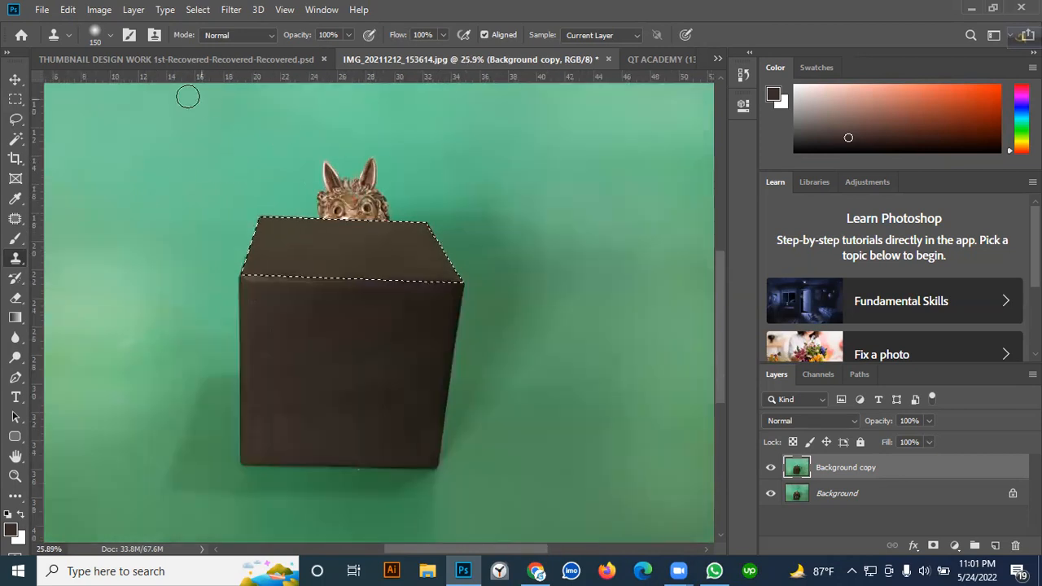
{"action": "left_click", "coordinate": [14, 79]}
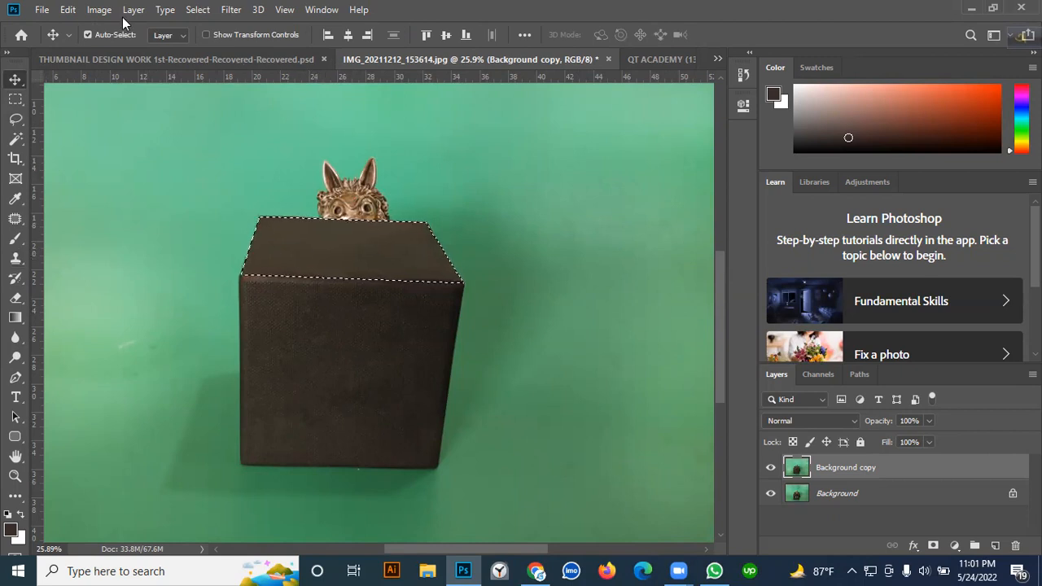
{"action": "left_click", "coordinate": [203, 16]}
{"action": "left_click", "coordinate": [194, 10]}
{"action": "left_click", "coordinate": [196, 10]}
{"action": "left_click", "coordinate": [236, 68]}
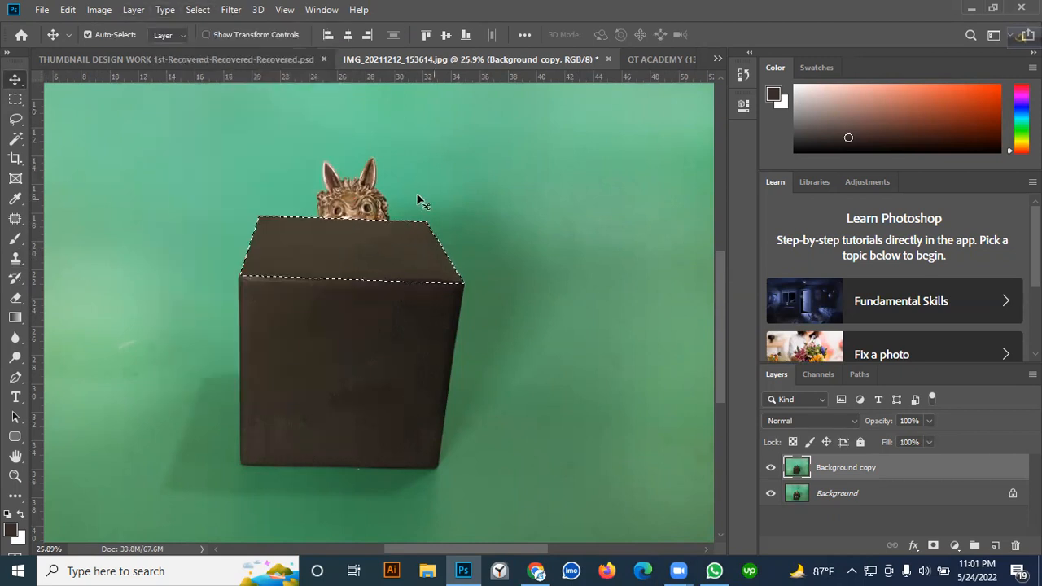
Clone green backdrop over the ring's remaining upper half with the Clone Stamp at size 400
{"action": "scroll", "coordinate": [422, 218], "scroll_direction": "down", "scroll_amount": 3}
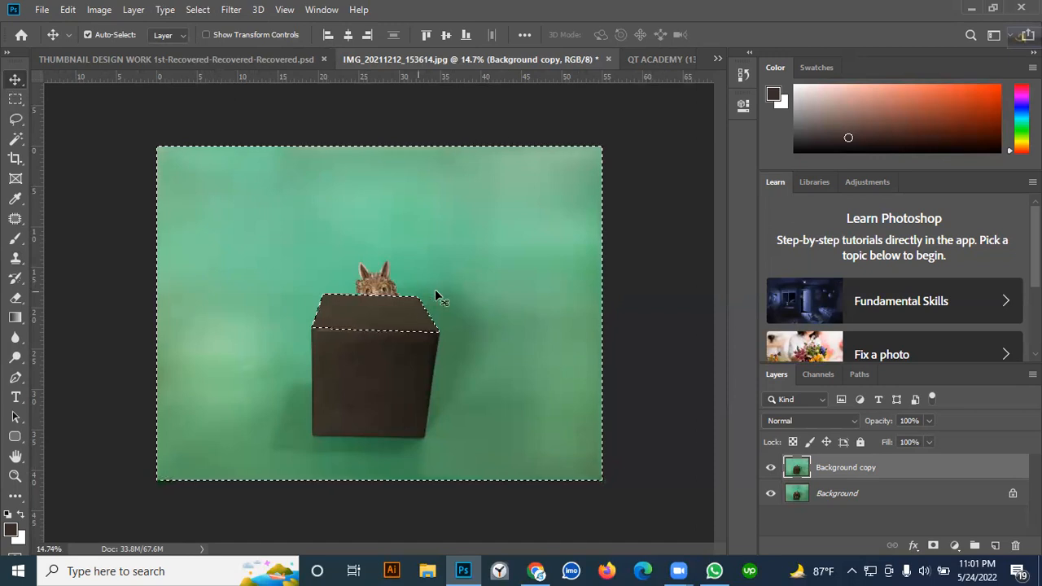
{"action": "scroll", "coordinate": [411, 224], "scroll_direction": "up", "scroll_amount": 3}
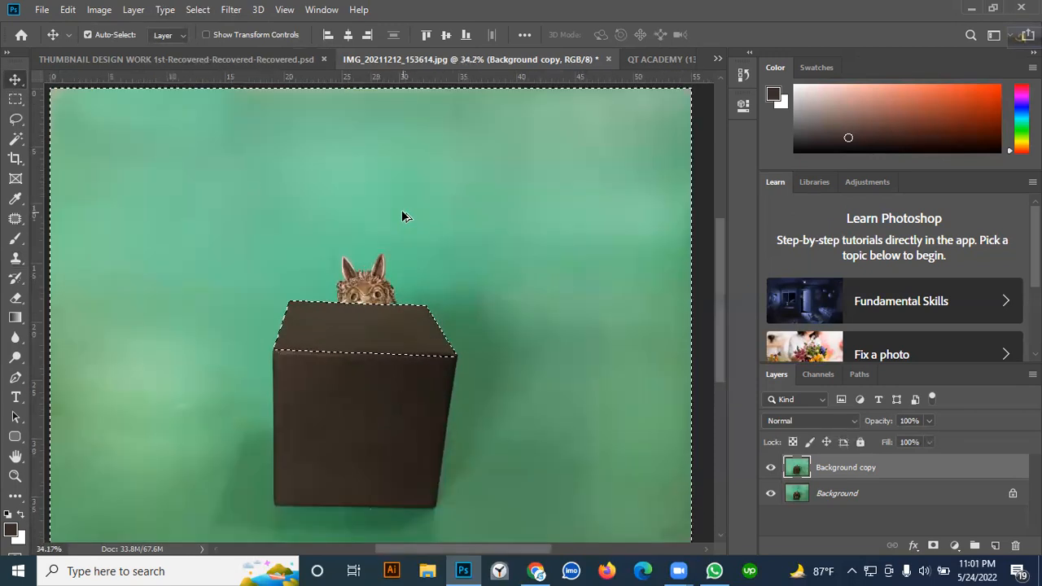
{"action": "scroll", "coordinate": [403, 216], "scroll_direction": "up", "scroll_amount": 3}
{"action": "scroll", "coordinate": [192, 274], "scroll_direction": "down", "scroll_amount": 1}
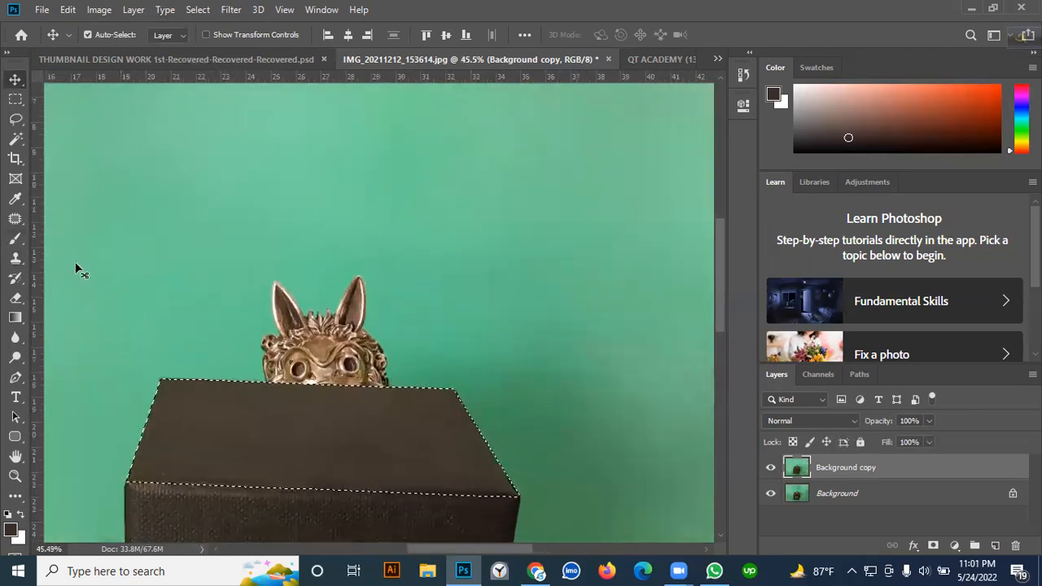
{"action": "left_click", "coordinate": [16, 258]}
{"action": "left_click", "coordinate": [82, 262]}
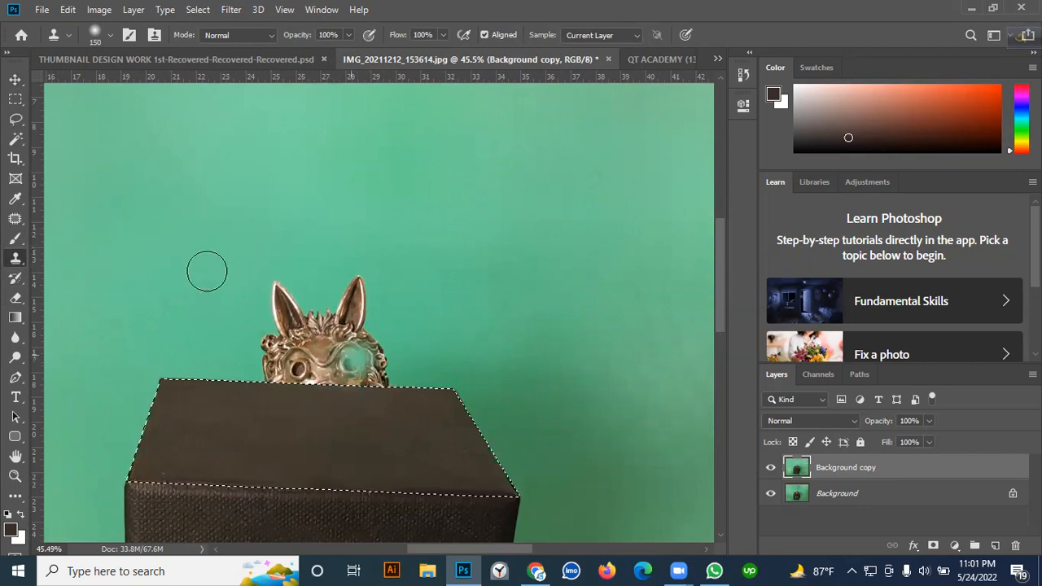
{"action": "key", "text": "bracketright"}
{"action": "key", "text": "bracketright"}
{"action": "key", "text": "bracketright"}
{"action": "key", "text": "bracketright"}
{"action": "key", "text": "bracketright"}
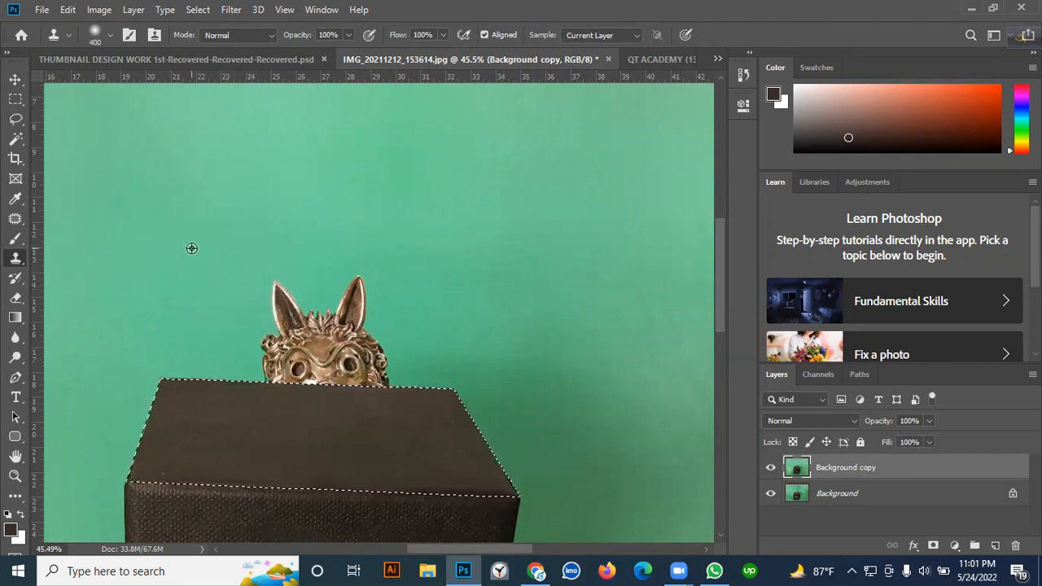
{"action": "left_click", "coordinate": [159, 211], "text": "alt"}
{"action": "mouse_move", "coordinate": [249, 290]}
{"action": "left_mouse_down"}
{"action": "mouse_move", "coordinate": [296, 336]}
{"action": "mouse_move", "coordinate": [390, 348]}
{"action": "mouse_move", "coordinate": [372, 314]}
{"action": "mouse_move", "coordinate": [317, 305]}
{"action": "mouse_move", "coordinate": [259, 343]}
{"action": "mouse_move", "coordinate": [307, 361]}
{"action": "mouse_move", "coordinate": [378, 367]}
{"action": "mouse_move", "coordinate": [424, 354]}
{"action": "mouse_move", "coordinate": [424, 342]}
{"action": "mouse_move", "coordinate": [261, 294]}
{"action": "left_mouse_up"}
{"action": "scroll", "coordinate": [356, 320], "scroll_direction": "down", "scroll_amount": 3}
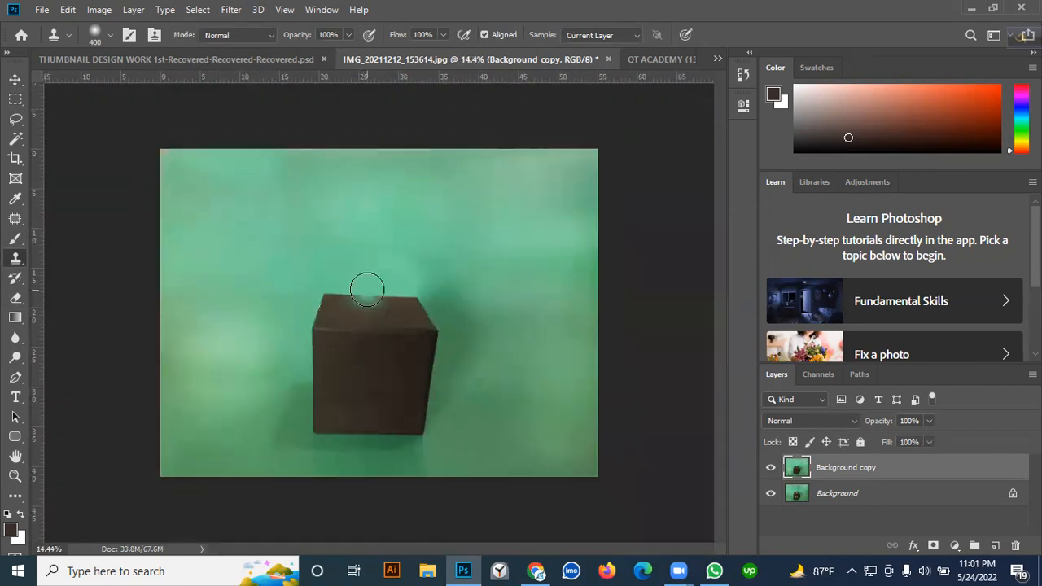
Compare the whole photo before and after by hiding and showing the Background copy layer, leaving it shown
{"action": "scroll", "coordinate": [365, 291], "scroll_direction": "down", "scroll_amount": 2}
{"action": "left_click", "coordinate": [770, 469]}
{"action": "left_click", "coordinate": [770, 469]}
{"action": "left_click", "coordinate": [770, 469]}
{"action": "left_click", "coordinate": [771, 469]}
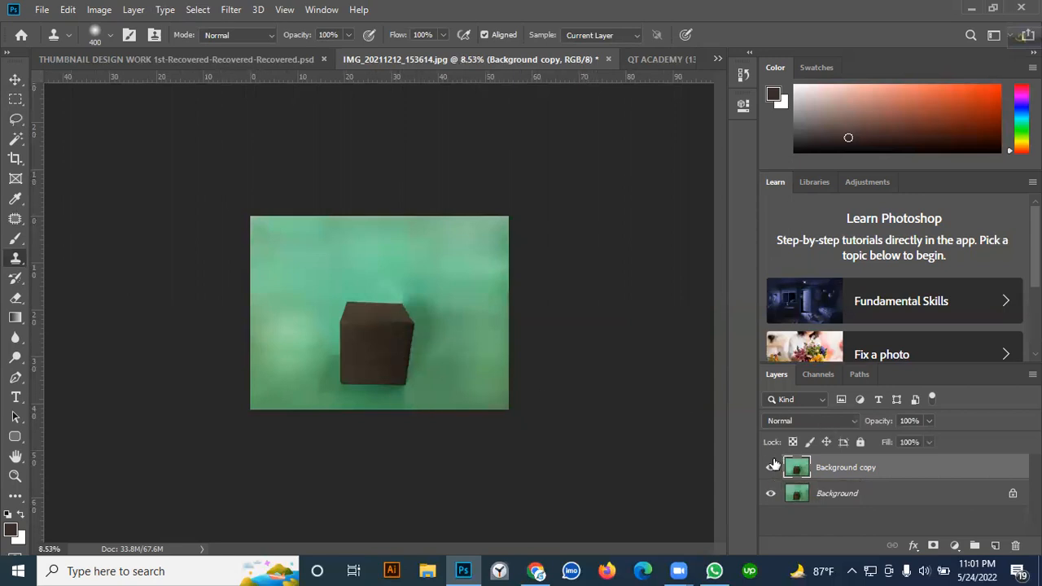
{"action": "left_click", "coordinate": [772, 469]}
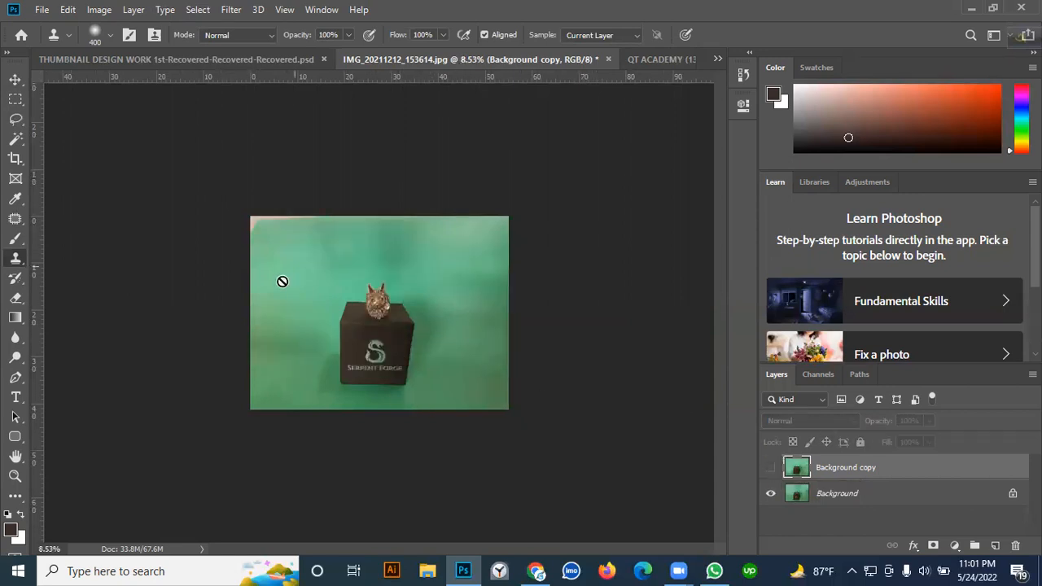
{"action": "left_click", "coordinate": [770, 468]}
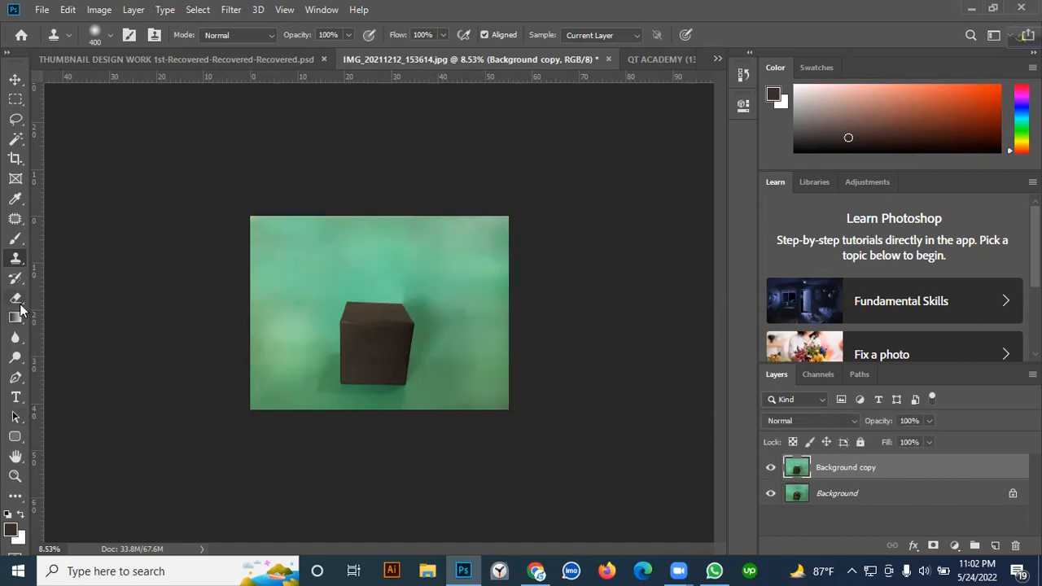
Switch to the Burn tool and enlarge its brush to size 1200
{"action": "left_click_drag", "start_coordinate": [21, 359], "coordinate": [82, 369]}
{"action": "key", "text": "bracketright"}
{"action": "key", "text": "bracketright"}
{"action": "key", "text": "bracketright"}
Try darkening the green backdrop around the box with midtone burn strokes at 50% exposure, undoing them
{"action": "mouse_move", "coordinate": [293, 236]}
{"action": "left_mouse_down"}
{"action": "mouse_move", "coordinate": [279, 225]}
{"action": "mouse_move", "coordinate": [414, 228]}
{"action": "mouse_move", "coordinate": [532, 250]}
{"action": "mouse_move", "coordinate": [174, 269]}
{"action": "mouse_move", "coordinate": [174, 280]}
{"action": "left_mouse_up"}
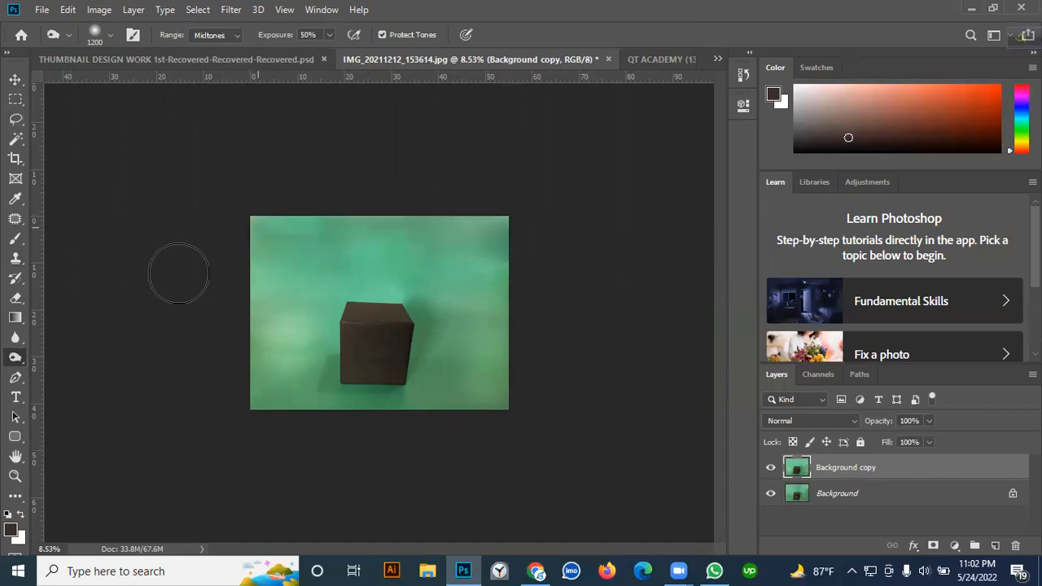
{"action": "mouse_move", "coordinate": [387, 238]}
{"action": "left_mouse_down"}
{"action": "mouse_move", "coordinate": [283, 368]}
{"action": "mouse_move", "coordinate": [300, 260]}
{"action": "mouse_move", "coordinate": [288, 241]}
{"action": "mouse_move", "coordinate": [287, 383]}
{"action": "mouse_move", "coordinate": [311, 324]}
{"action": "mouse_move", "coordinate": [434, 289]}
{"action": "mouse_move", "coordinate": [504, 288]}
{"action": "left_mouse_up"}
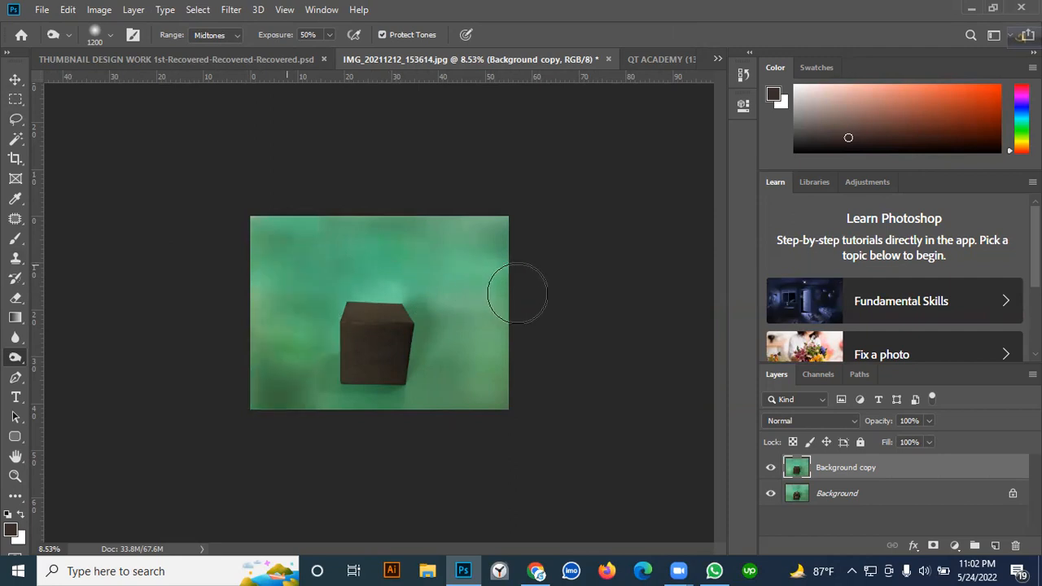
{"action": "key", "text": "ctrl+z"}
{"action": "key", "text": "ctrl+z"}
{"action": "mouse_move", "coordinate": [408, 262]}
{"action": "left_mouse_down"}
{"action": "mouse_move", "coordinate": [296, 235]}
{"action": "mouse_move", "coordinate": [571, 237]}
{"action": "mouse_move", "coordinate": [597, 226]}
{"action": "mouse_move", "coordinate": [516, 225]}
{"action": "mouse_move", "coordinate": [481, 241]}
{"action": "mouse_move", "coordinate": [468, 341]}
{"action": "left_mouse_up"}
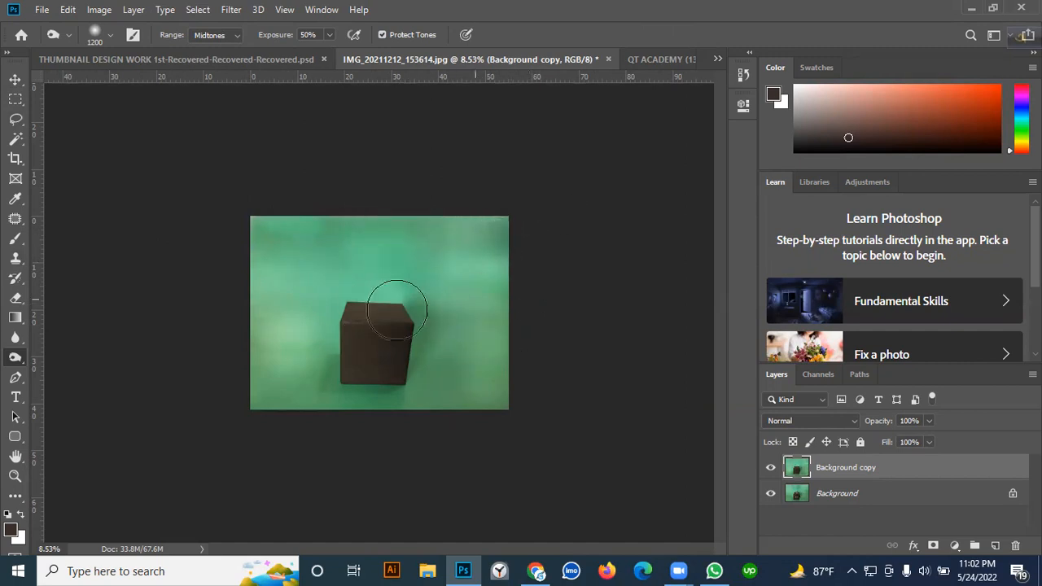
{"action": "mouse_move", "coordinate": [394, 251]}
{"action": "left_mouse_down"}
{"action": "mouse_move", "coordinate": [255, 244]}
{"action": "mouse_move", "coordinate": [225, 207]}
{"action": "left_mouse_up"}
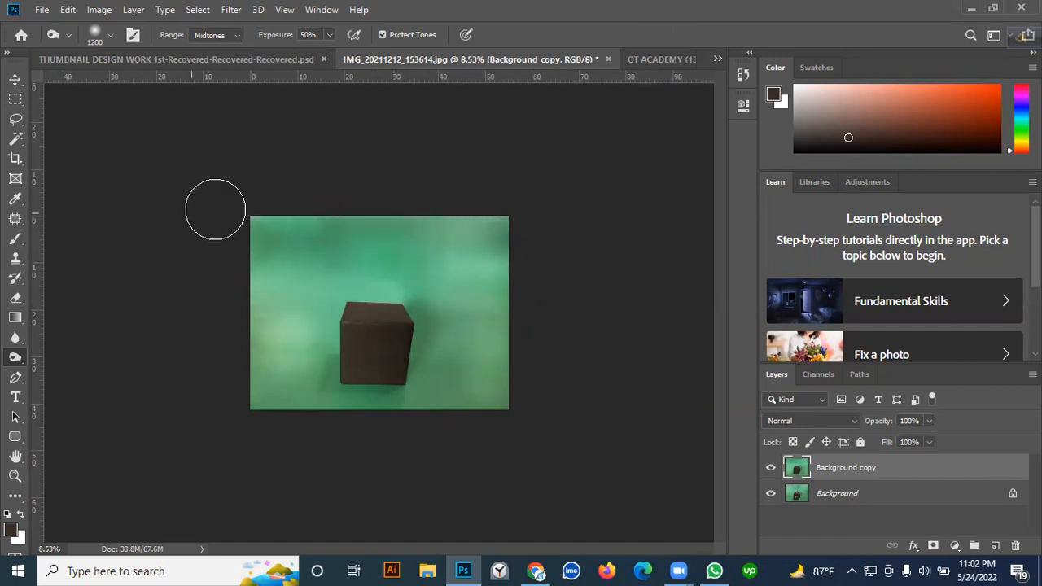
{"action": "key", "text": "ctrl+z"}
{"action": "key", "text": "ctrl+z"}
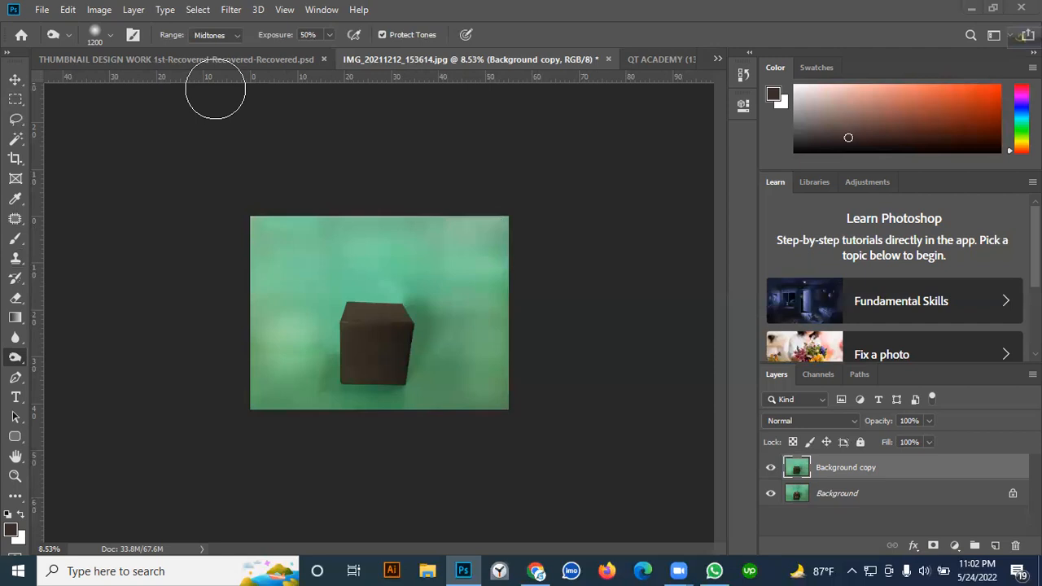
Lower the burn exposure to 26% and darken the light patches of the green backdrop
{"action": "left_click", "coordinate": [330, 36]}
{"action": "left_click", "coordinate": [313, 51]}
{"action": "left_click_drag", "start_coordinate": [267, 242], "coordinate": [496, 257]}
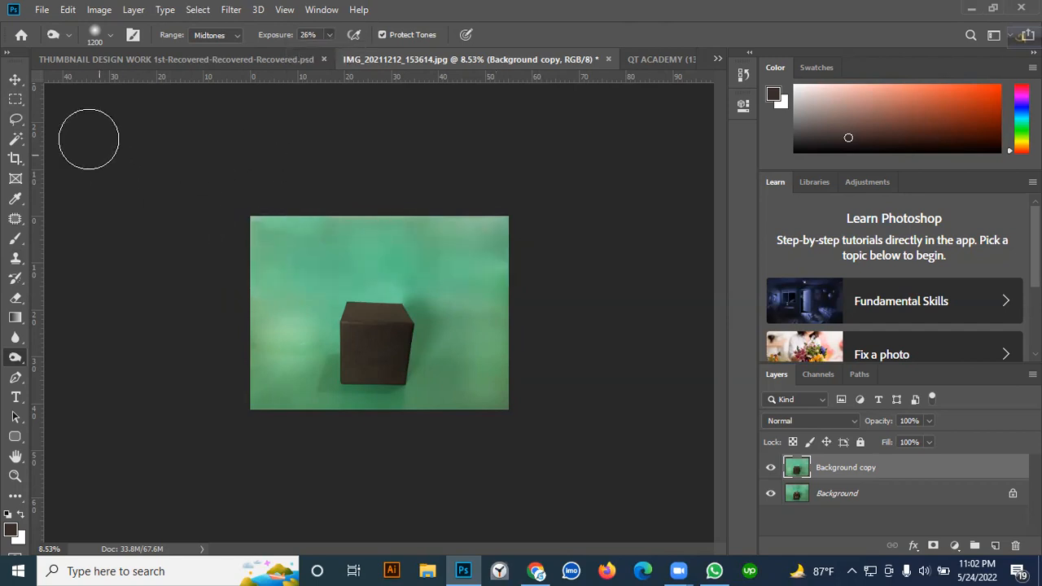
{"action": "left_click", "coordinate": [14, 79]}
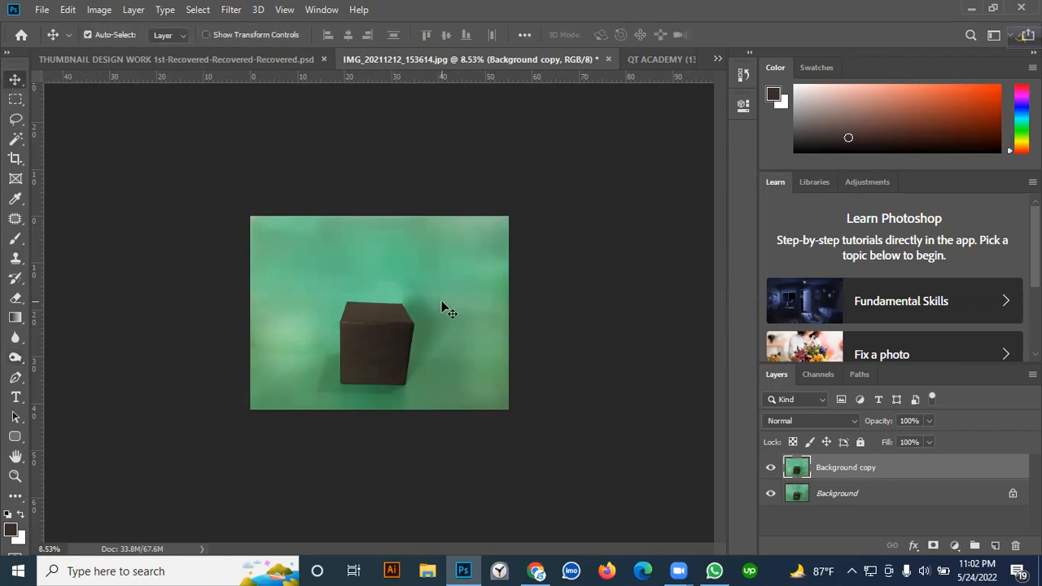
Examine the box's top edge and front-face texture up close
{"action": "scroll", "coordinate": [441, 303], "scroll_direction": "down", "scroll_amount": 3}
{"action": "scroll", "coordinate": [400, 337], "scroll_direction": "up", "scroll_amount": 5}
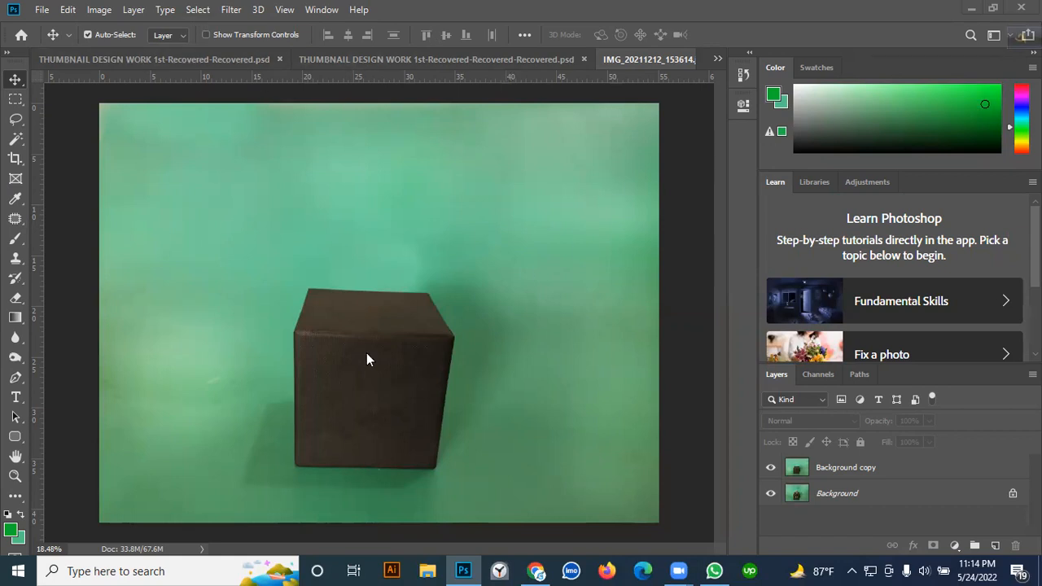
{"action": "scroll", "coordinate": [378, 394], "scroll_direction": "up", "scroll_amount": 2}
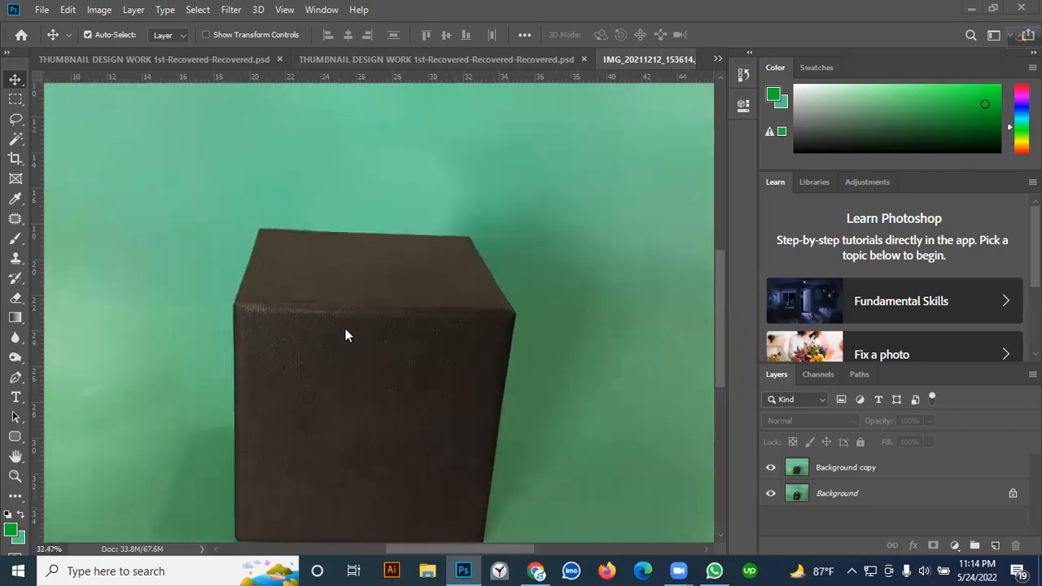
{"action": "scroll", "coordinate": [331, 302], "scroll_direction": "up", "scroll_amount": 1}
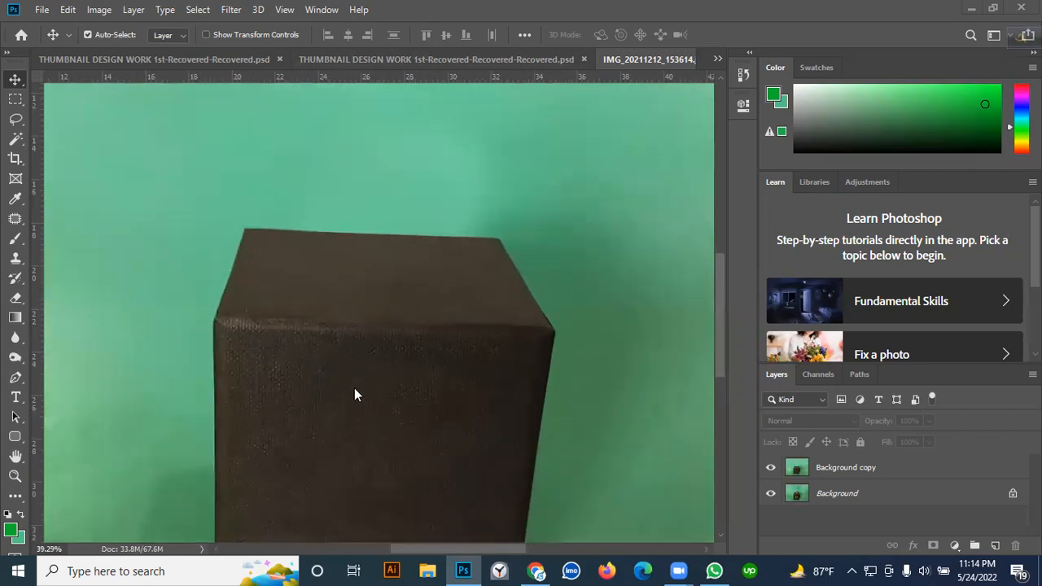
{"action": "scroll", "coordinate": [334, 419], "scroll_direction": "up", "scroll_amount": 3}
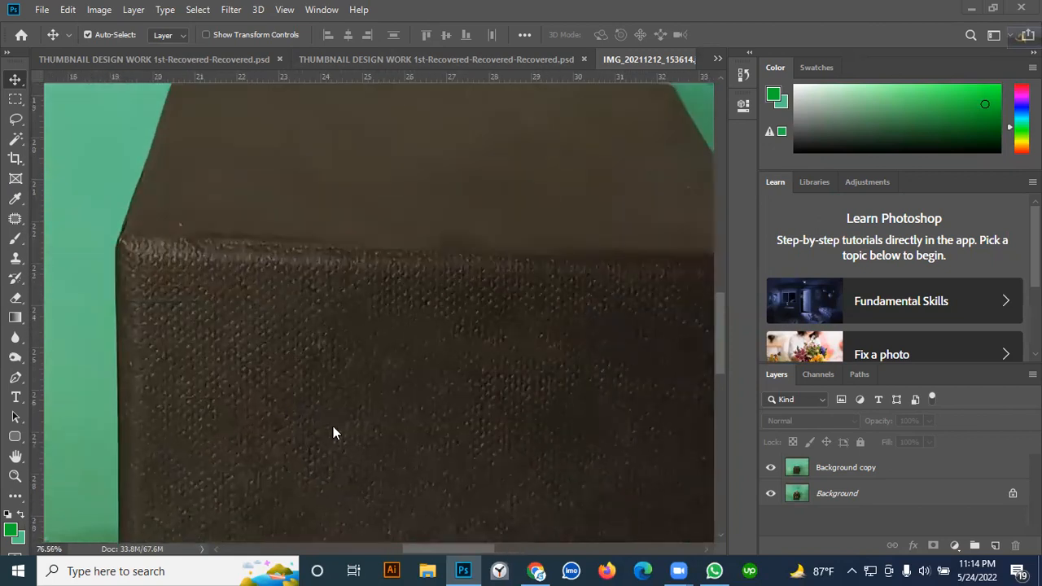
{"action": "scroll", "coordinate": [464, 407], "scroll_direction": "up", "scroll_amount": 1}
{"action": "scroll", "coordinate": [351, 386], "scroll_direction": "down", "scroll_amount": 2}
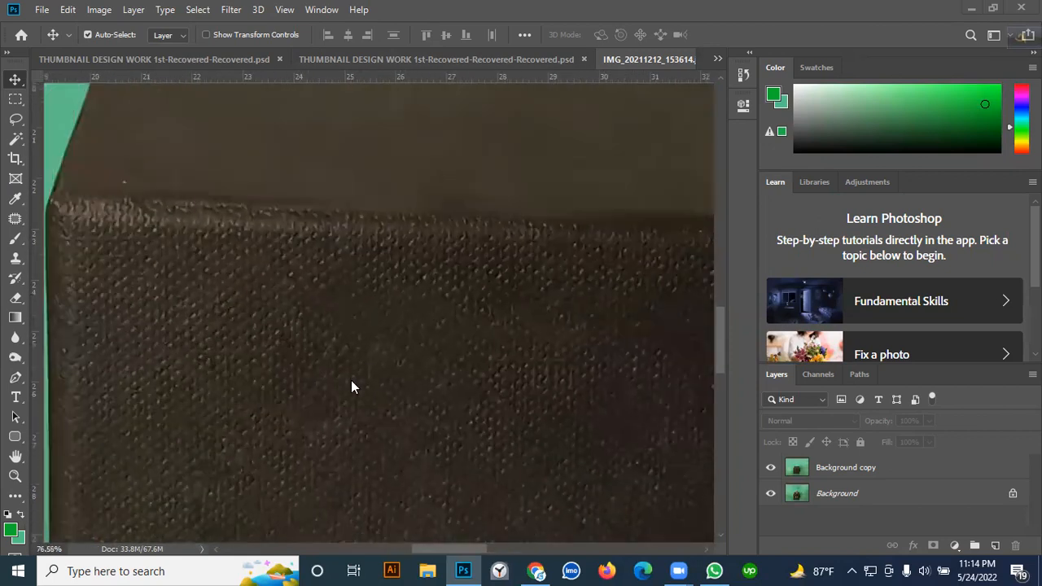
Restore the selection along the outline of the box's top face and invert it to cover only that face
{"action": "scroll", "coordinate": [407, 411], "scroll_direction": "down", "scroll_amount": 1}
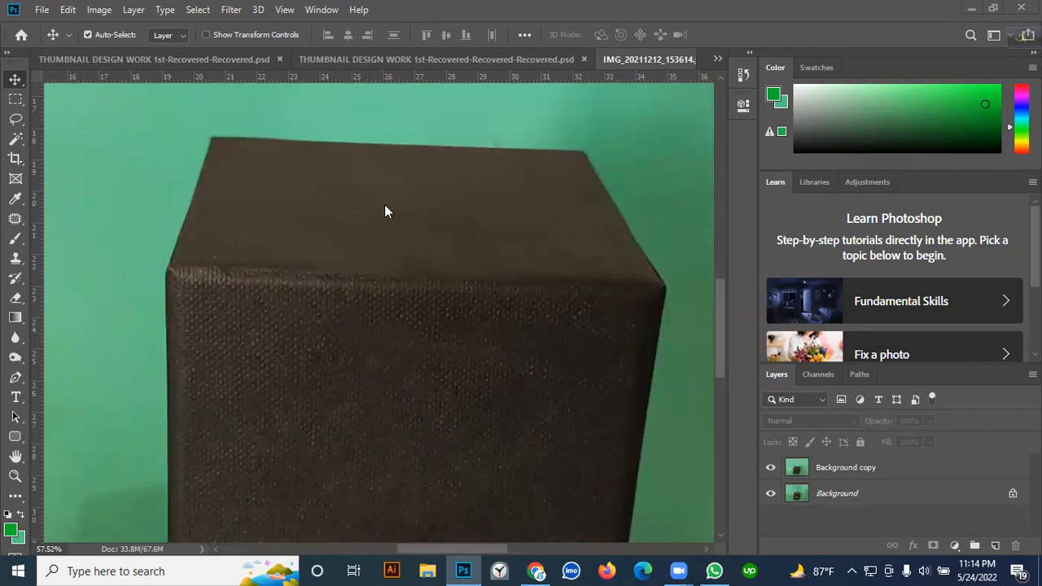
{"action": "scroll", "coordinate": [555, 179], "scroll_direction": "up", "scroll_amount": 1}
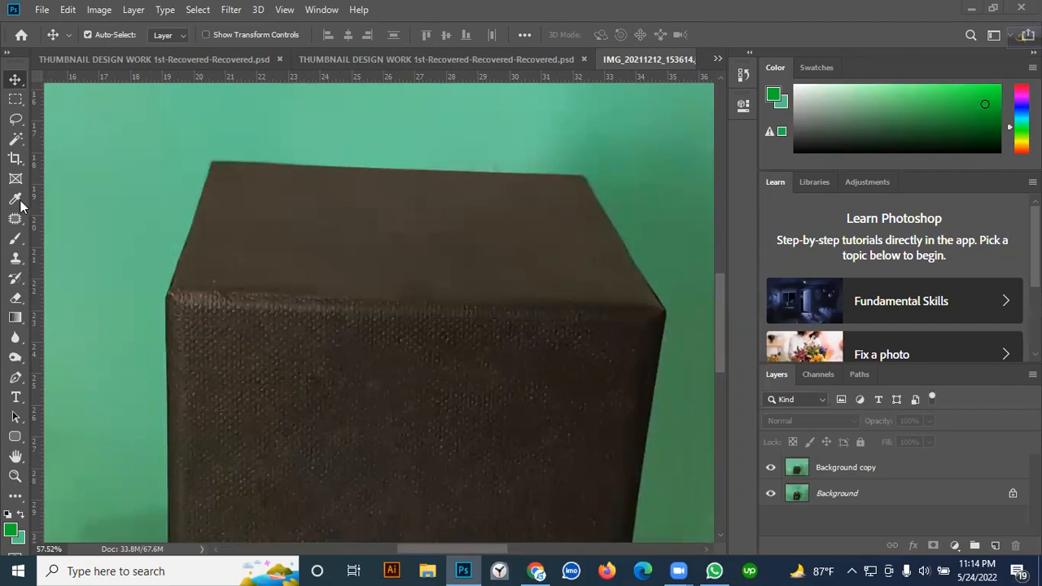
{"action": "left_click", "coordinate": [13, 122]}
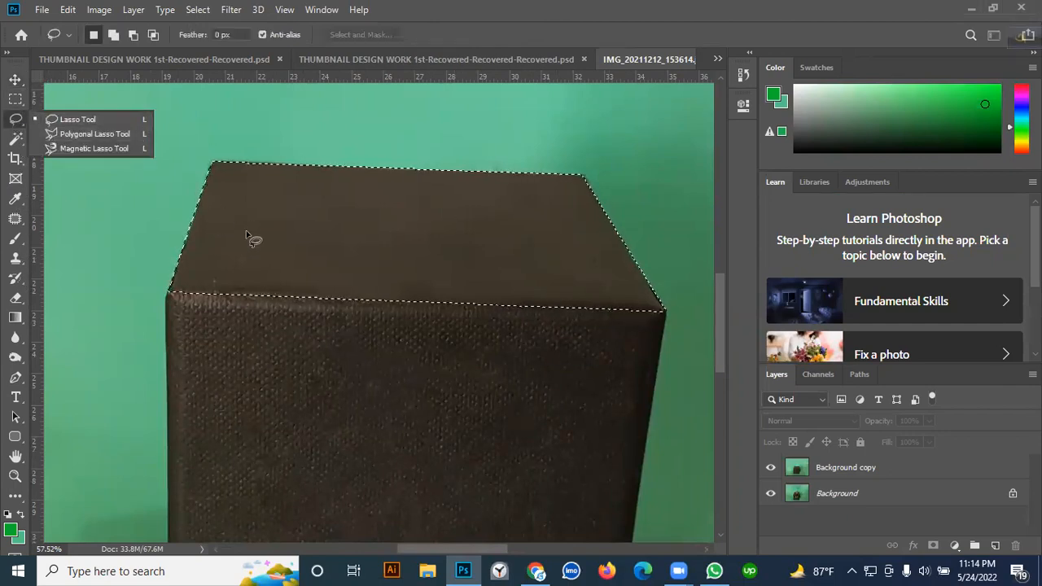
{"action": "scroll", "coordinate": [411, 273], "scroll_direction": "down", "scroll_amount": 3}
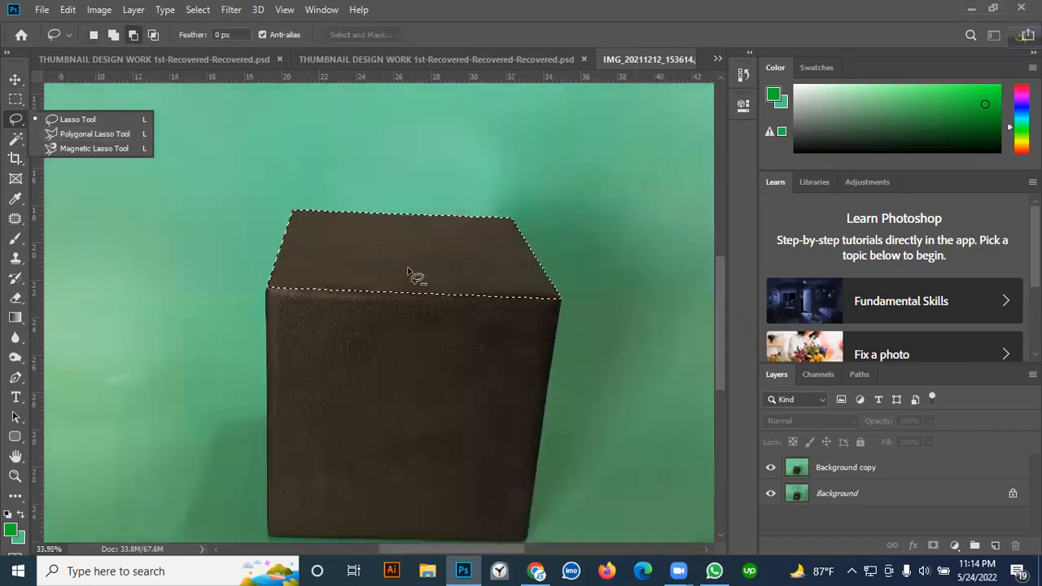
{"action": "scroll", "coordinate": [409, 271], "scroll_direction": "up", "scroll_amount": 2}
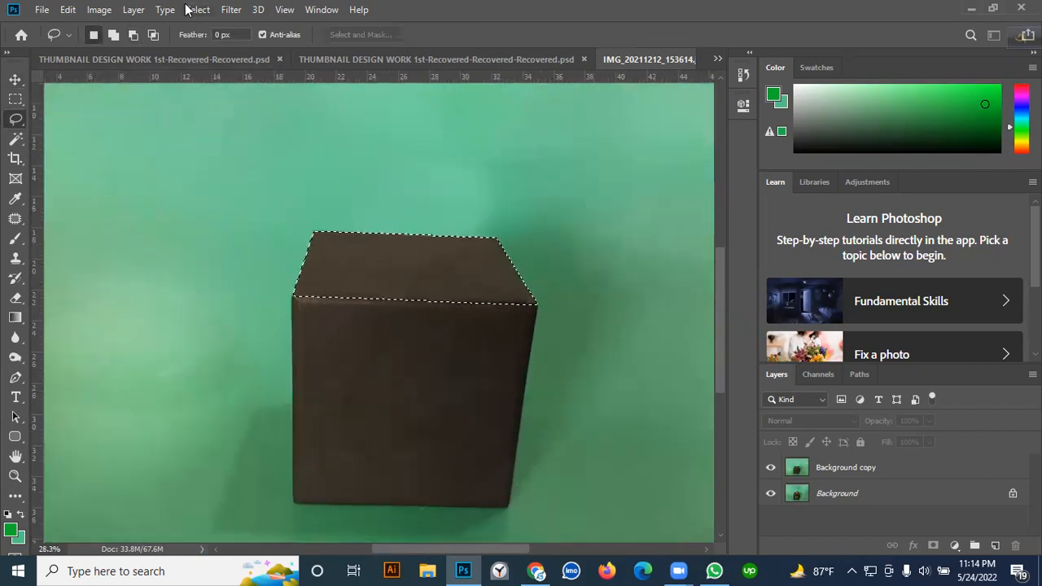
{"action": "left_click", "coordinate": [198, 9]}
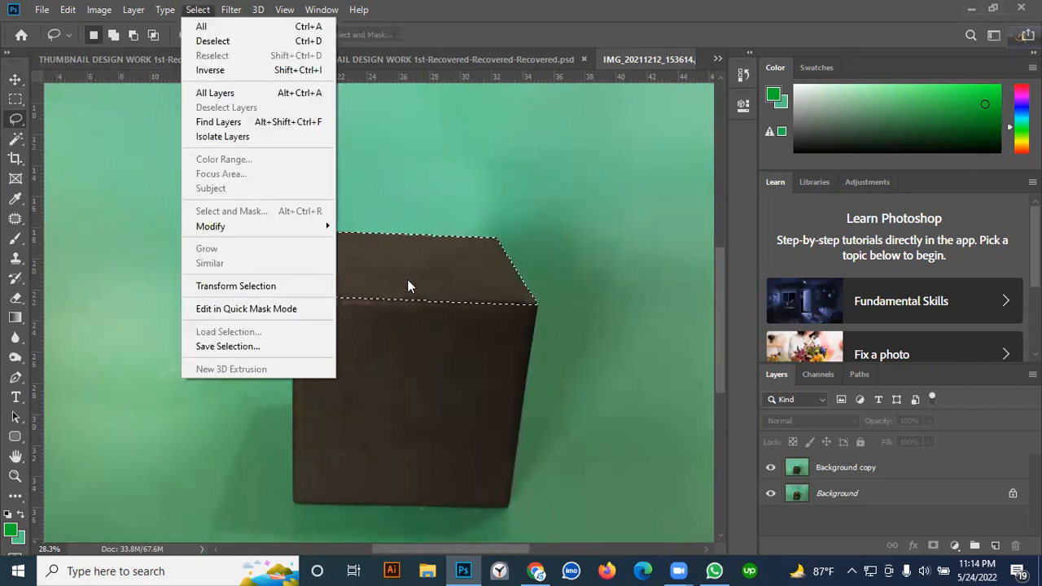
{"action": "left_click", "coordinate": [239, 72]}
Switch to the Clone Stamp tool and make the Background copy layer active for retouching the box's top face
{"action": "scroll", "coordinate": [414, 226], "scroll_direction": "down", "scroll_amount": 2}
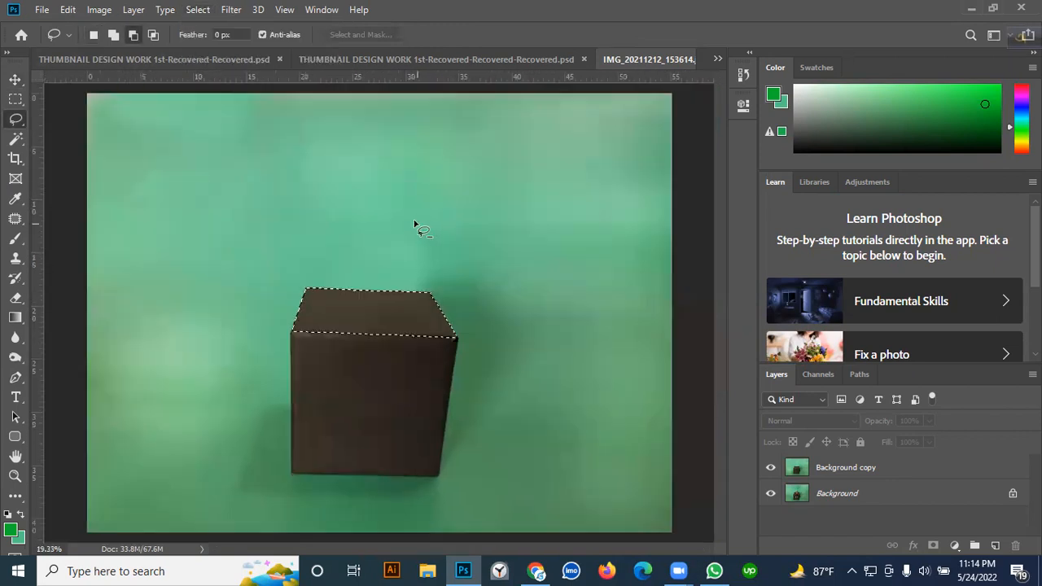
{"action": "scroll", "coordinate": [375, 317], "scroll_direction": "up", "scroll_amount": 6}
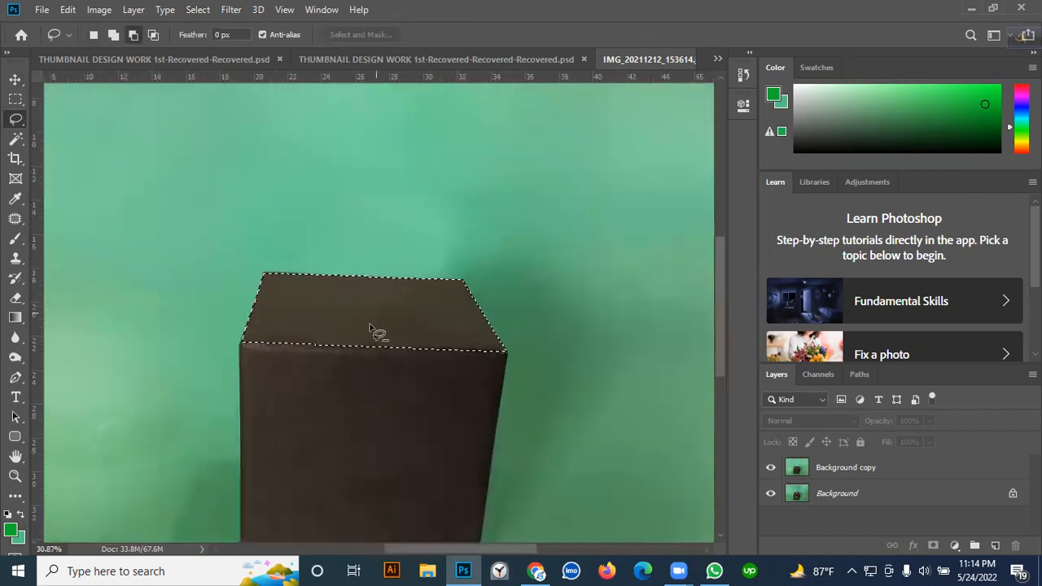
{"action": "scroll", "coordinate": [279, 291], "scroll_direction": "down", "scroll_amount": 2}
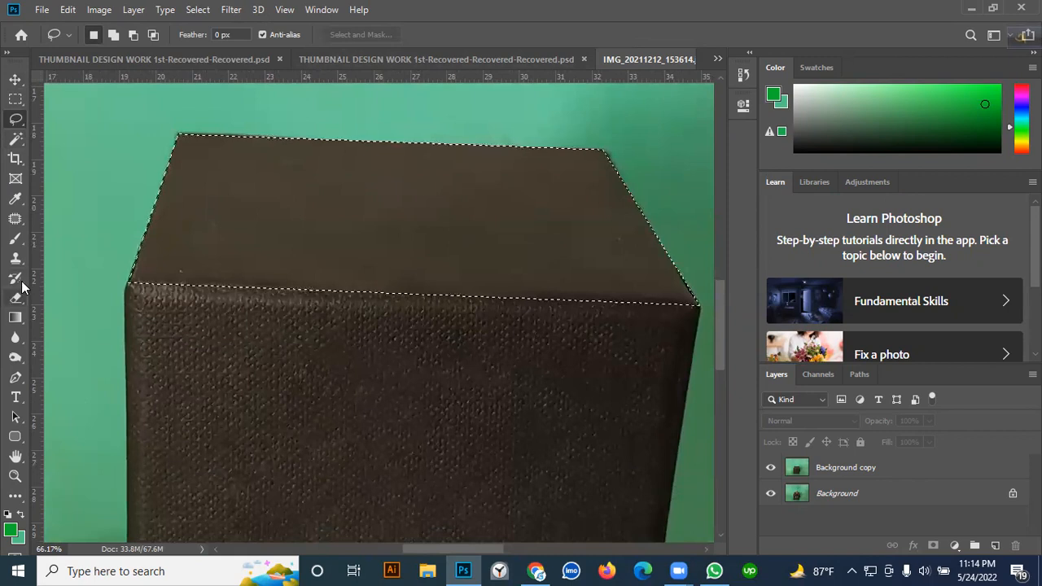
{"action": "left_click_drag", "start_coordinate": [15, 257], "coordinate": [47, 259]}
{"action": "left_click", "coordinate": [49, 258]}
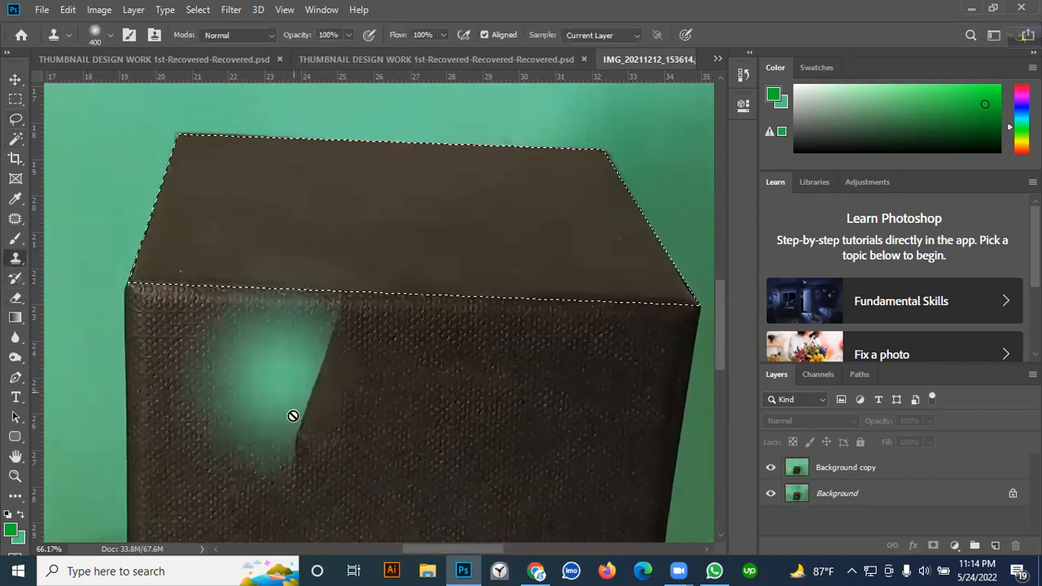
{"action": "left_click", "coordinate": [366, 467], "text": "alt"}
{"action": "left_click", "coordinate": [494, 220]}
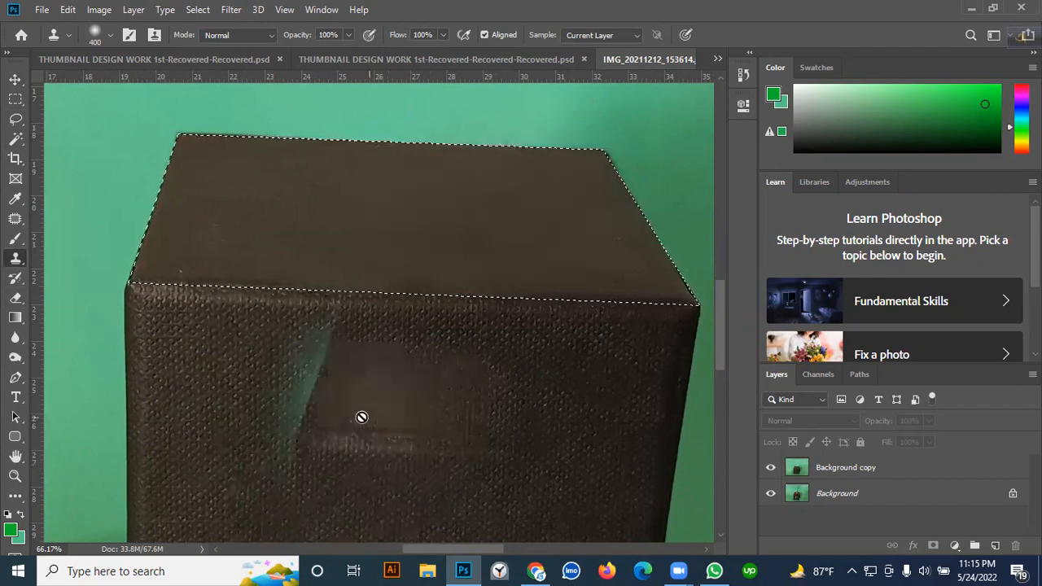
{"action": "scroll", "coordinate": [358, 415], "scroll_direction": "down", "scroll_amount": 2}
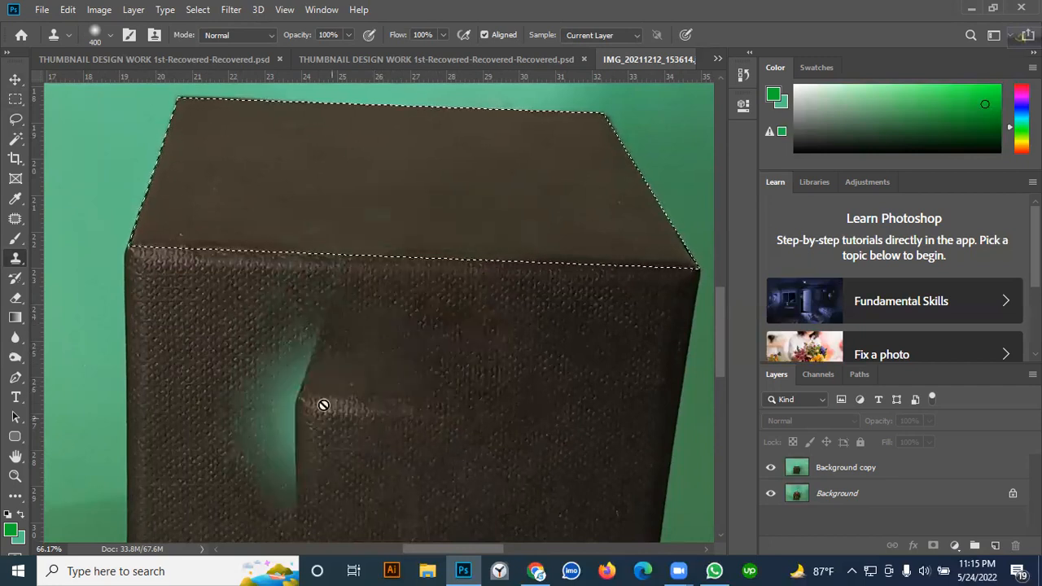
{"action": "left_click", "coordinate": [843, 472]}
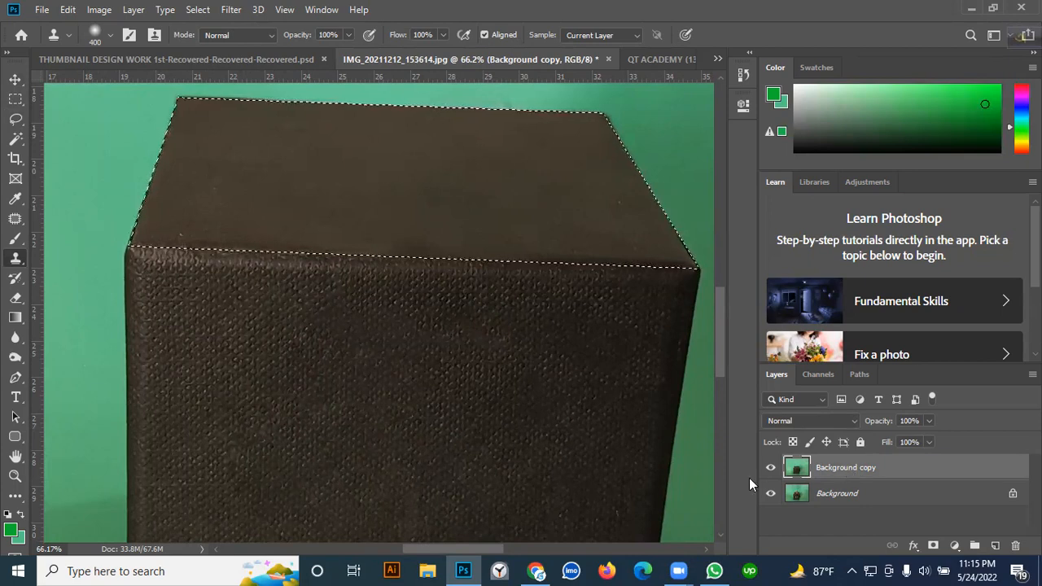
Clone the front face's woven texture over the selected top face of the box, resampling the front texture between strokes
{"action": "left_click", "coordinate": [387, 415], "text": "alt"}
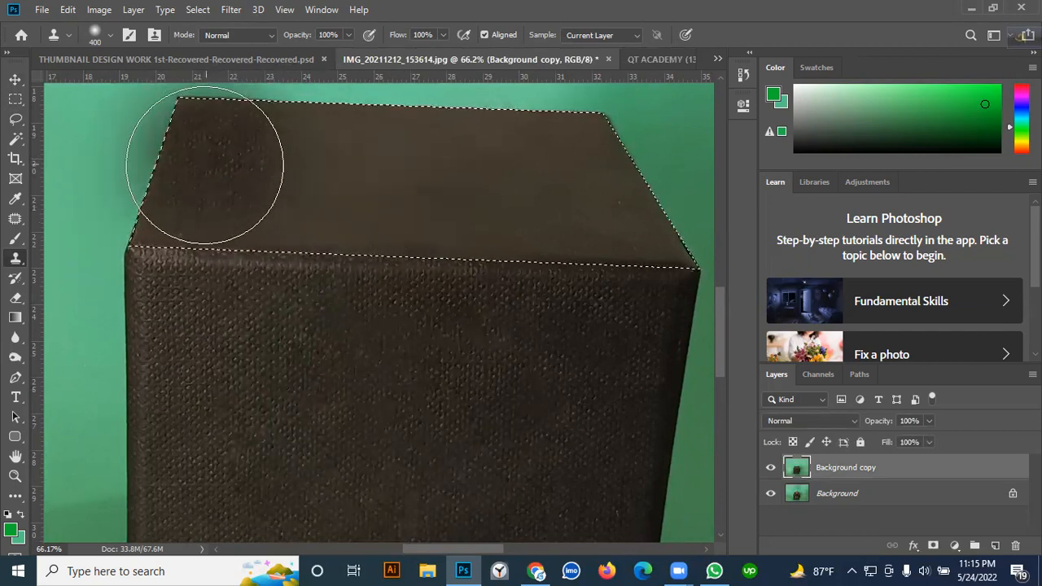
{"action": "mouse_move", "coordinate": [195, 200]}
{"action": "left_mouse_down"}
{"action": "mouse_move", "coordinate": [279, 198]}
{"action": "mouse_move", "coordinate": [293, 139]}
{"action": "mouse_move", "coordinate": [353, 163]}
{"action": "mouse_move", "coordinate": [529, 139]}
{"action": "mouse_move", "coordinate": [551, 165]}
{"action": "left_mouse_up"}
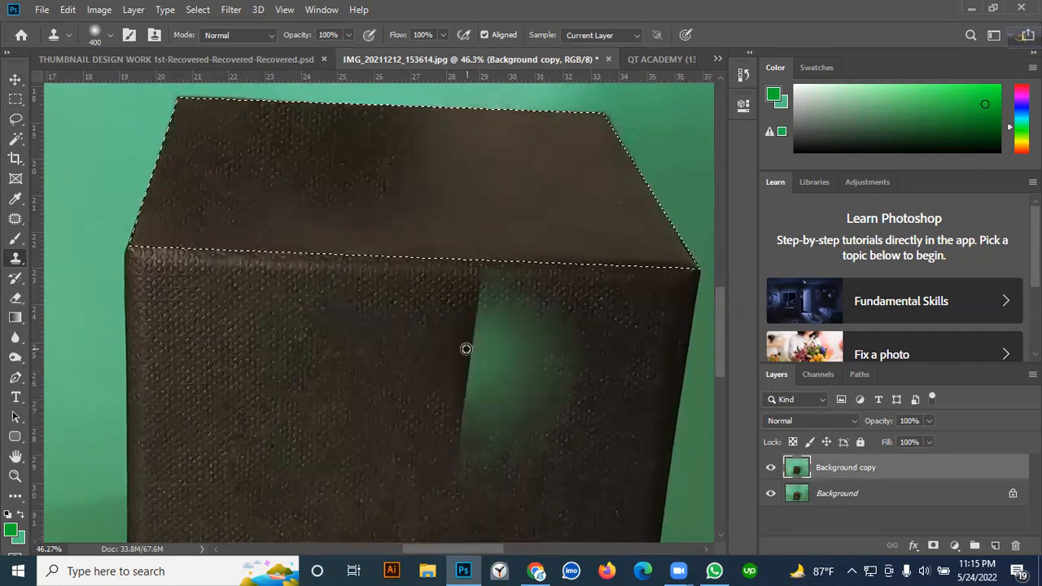
{"action": "scroll", "coordinate": [468, 343], "scroll_direction": "down", "scroll_amount": 2}
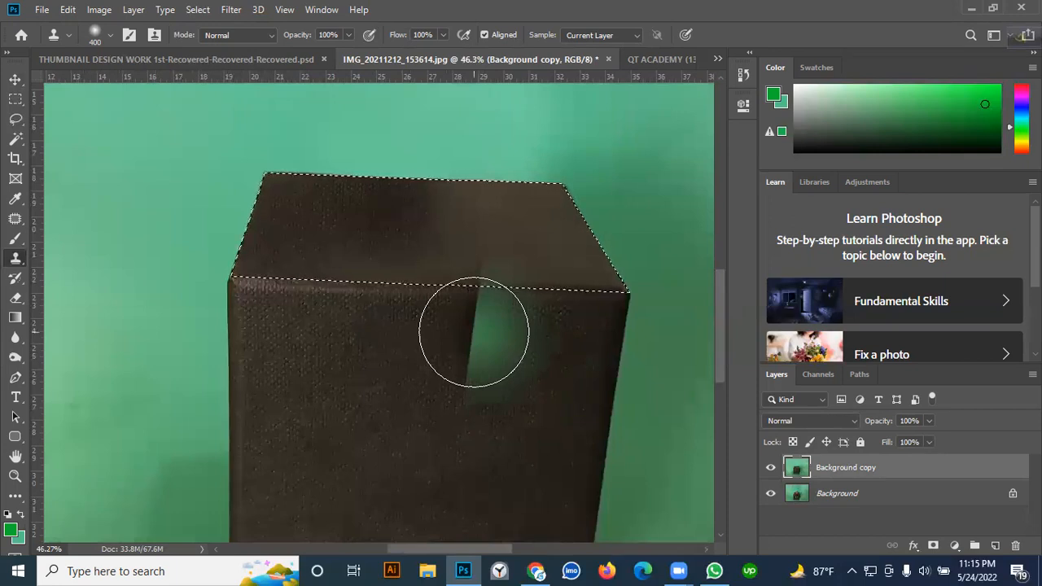
{"action": "left_click", "coordinate": [398, 416], "text": "alt"}
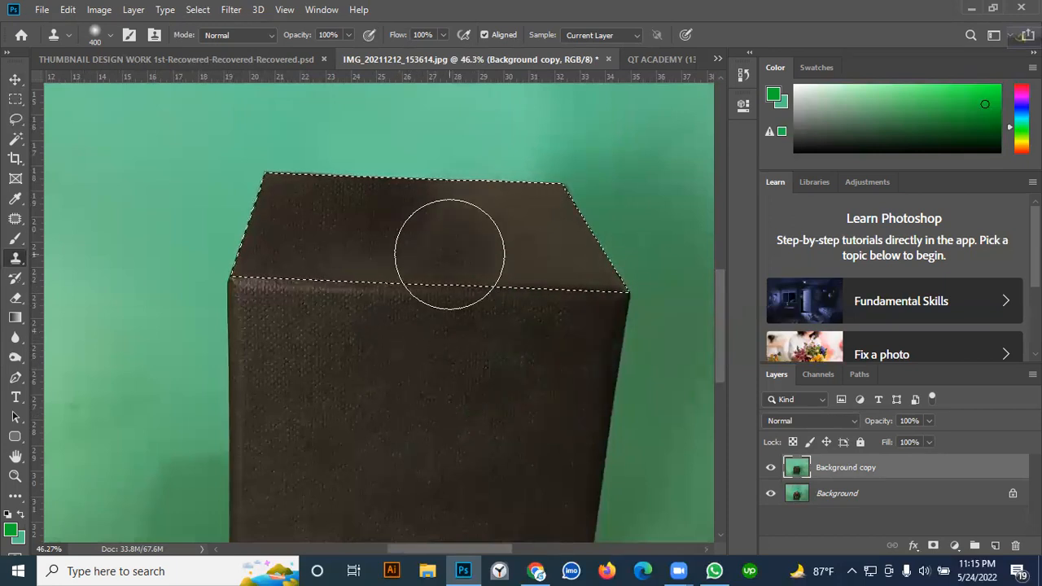
{"action": "left_click_drag", "start_coordinate": [335, 261], "coordinate": [418, 272]}
{"action": "left_click", "coordinate": [287, 414], "text": "alt"}
{"action": "left_click", "coordinate": [484, 254]}
{"action": "key", "text": "ctrl+z"}
Clone a fresh sample of the front-face texture over the rest of the top face and clear the selection
{"action": "left_click", "coordinate": [412, 374], "text": "alt"}
{"action": "mouse_move", "coordinate": [467, 232]}
{"action": "left_mouse_down"}
{"action": "mouse_move", "coordinate": [502, 223]}
{"action": "mouse_move", "coordinate": [572, 246]}
{"action": "mouse_move", "coordinate": [546, 281]}
{"action": "mouse_move", "coordinate": [376, 280]}
{"action": "left_mouse_up"}
{"action": "key", "text": "ctrl+d"}
Switch to the Move tool and examine the retextured top face close up and within the whole photo
{"action": "scroll", "coordinate": [447, 322], "scroll_direction": "down", "scroll_amount": 3}
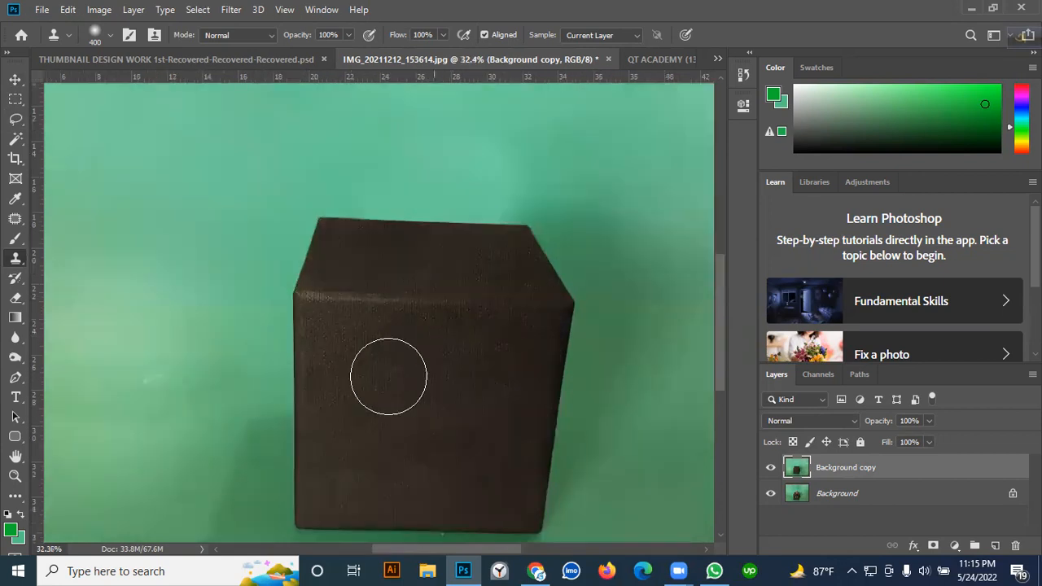
{"action": "left_click", "coordinate": [14, 79]}
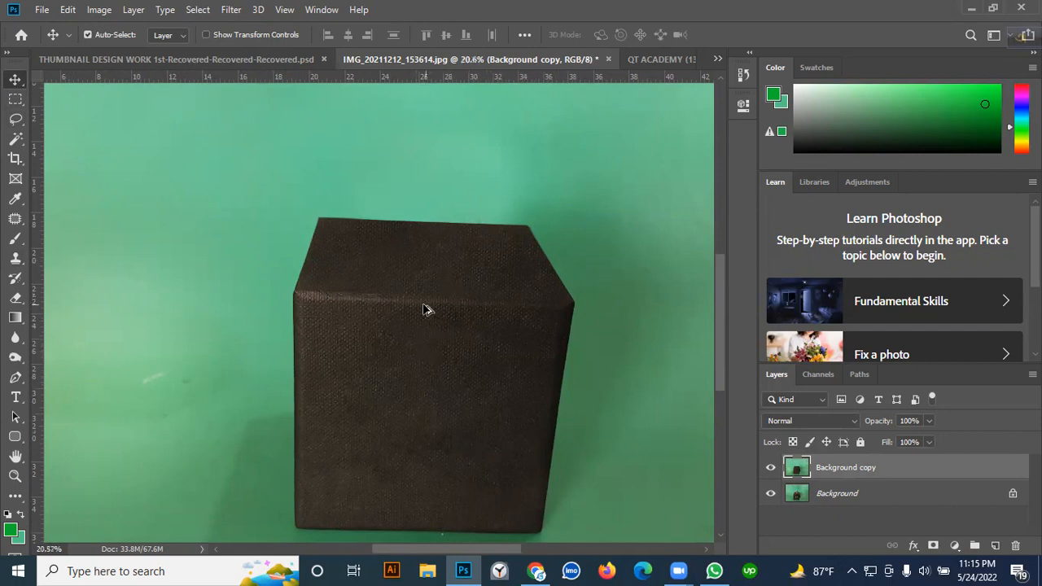
{"action": "scroll", "coordinate": [426, 307], "scroll_direction": "down", "scroll_amount": 3}
{"action": "scroll", "coordinate": [444, 292], "scroll_direction": "down", "scroll_amount": 1}
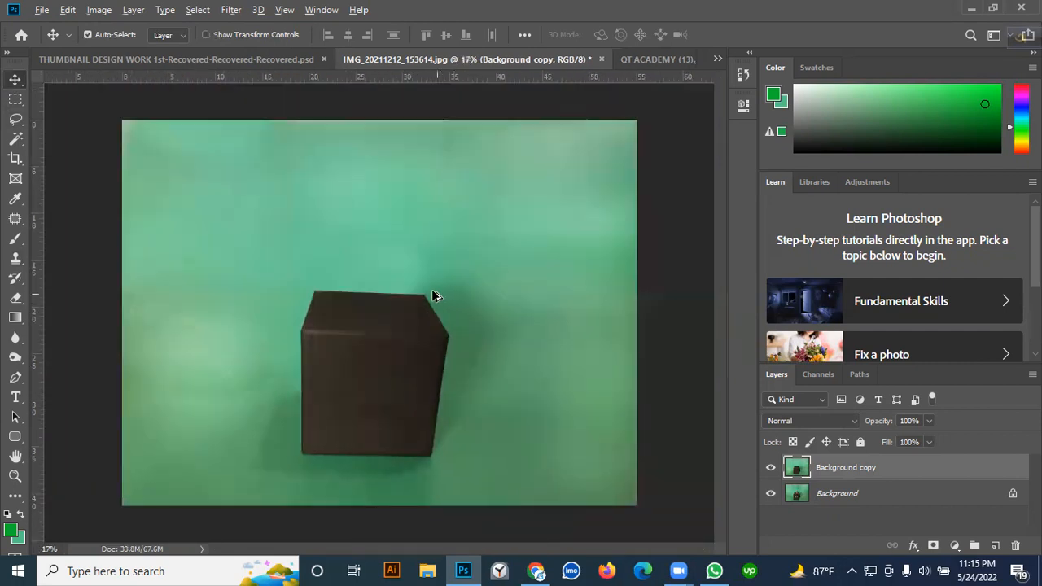
{"action": "scroll", "coordinate": [433, 295], "scroll_direction": "down", "scroll_amount": 2}
{"action": "scroll", "coordinate": [353, 350], "scroll_direction": "up", "scroll_amount": 4}
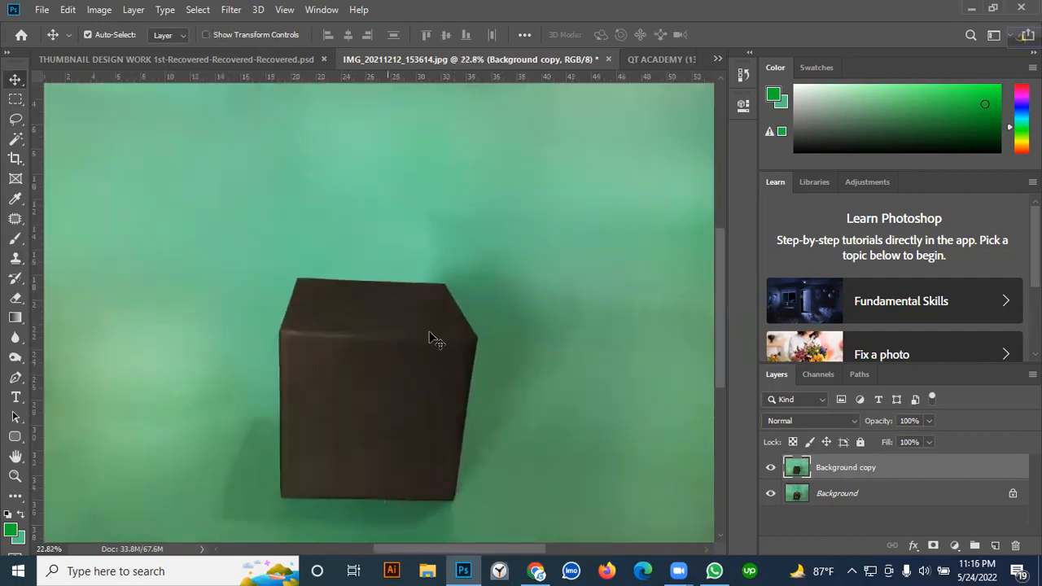